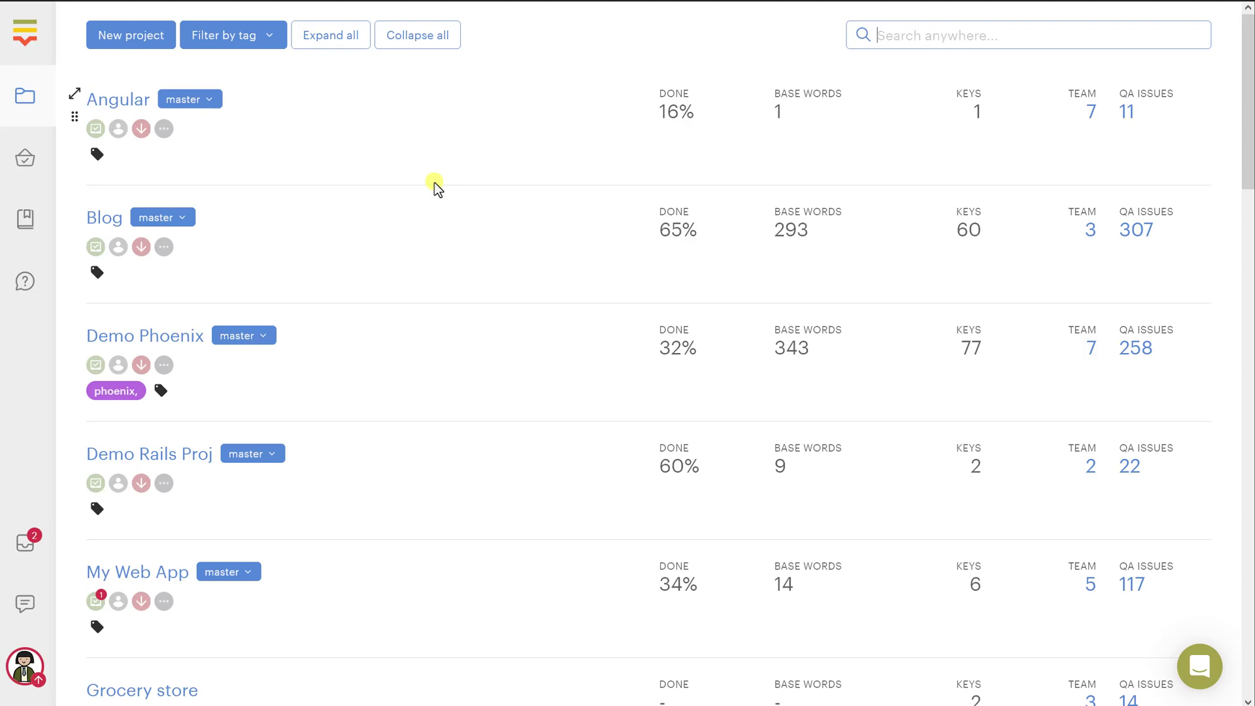
Name the new project 'My personal site', then bring up me.en.html in Notepad++.
left_click(140, 34)
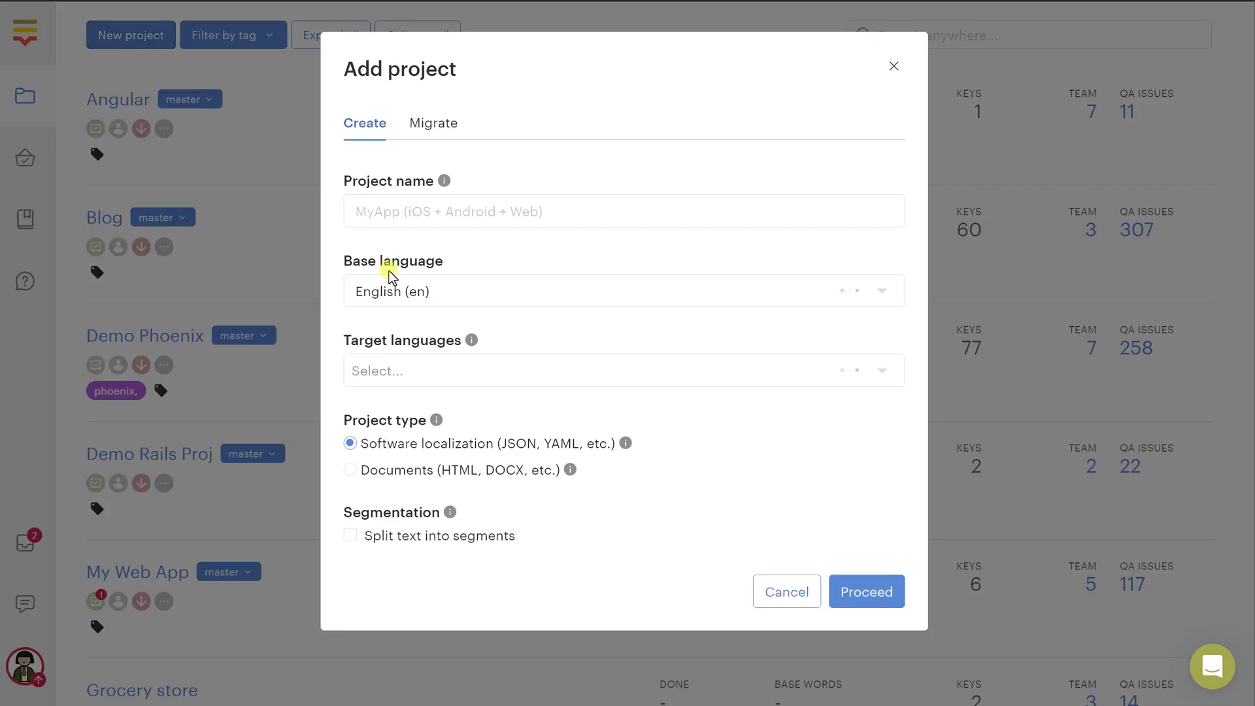
left_click(556, 214)
type("My personal site")
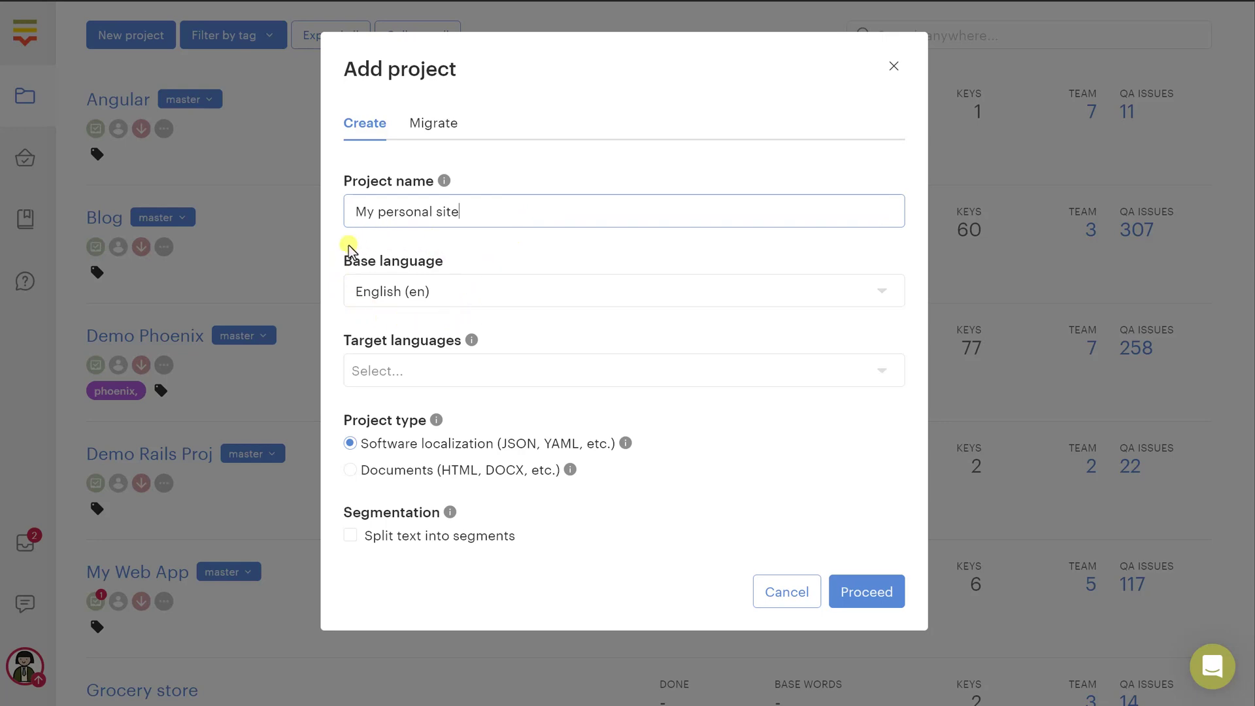
left_click_drag(336, 260, 471, 261)
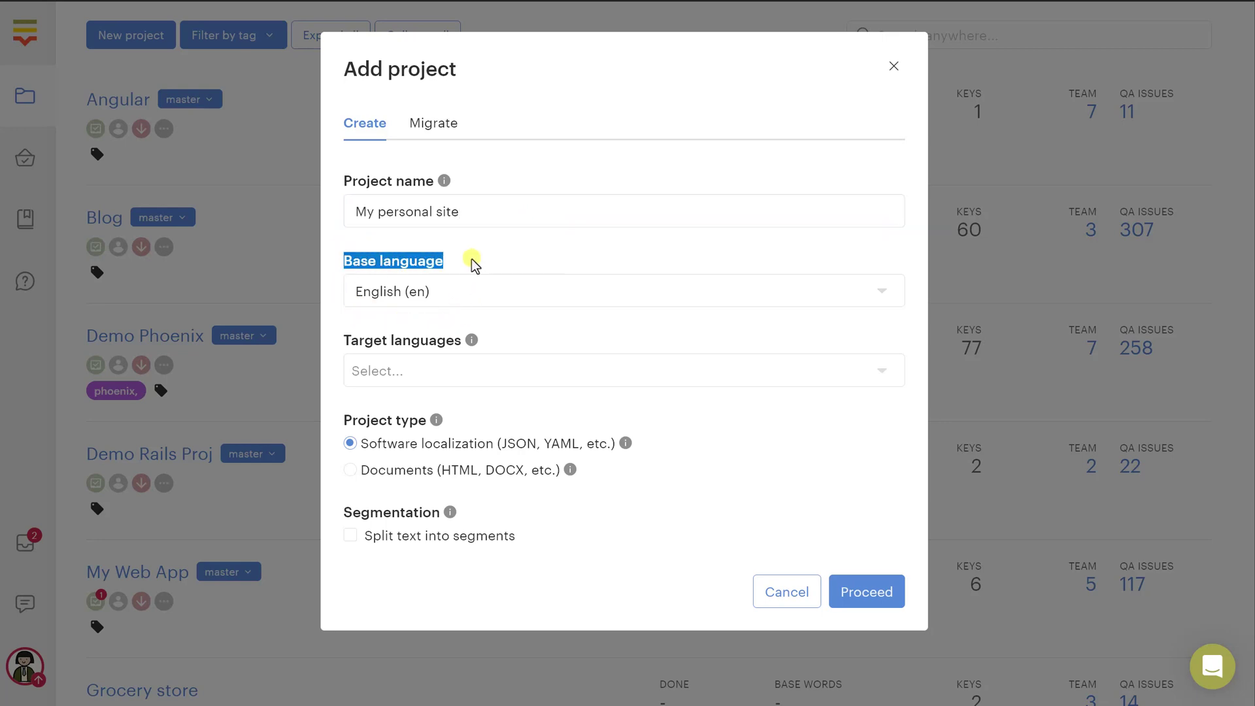
left_click(383, 261)
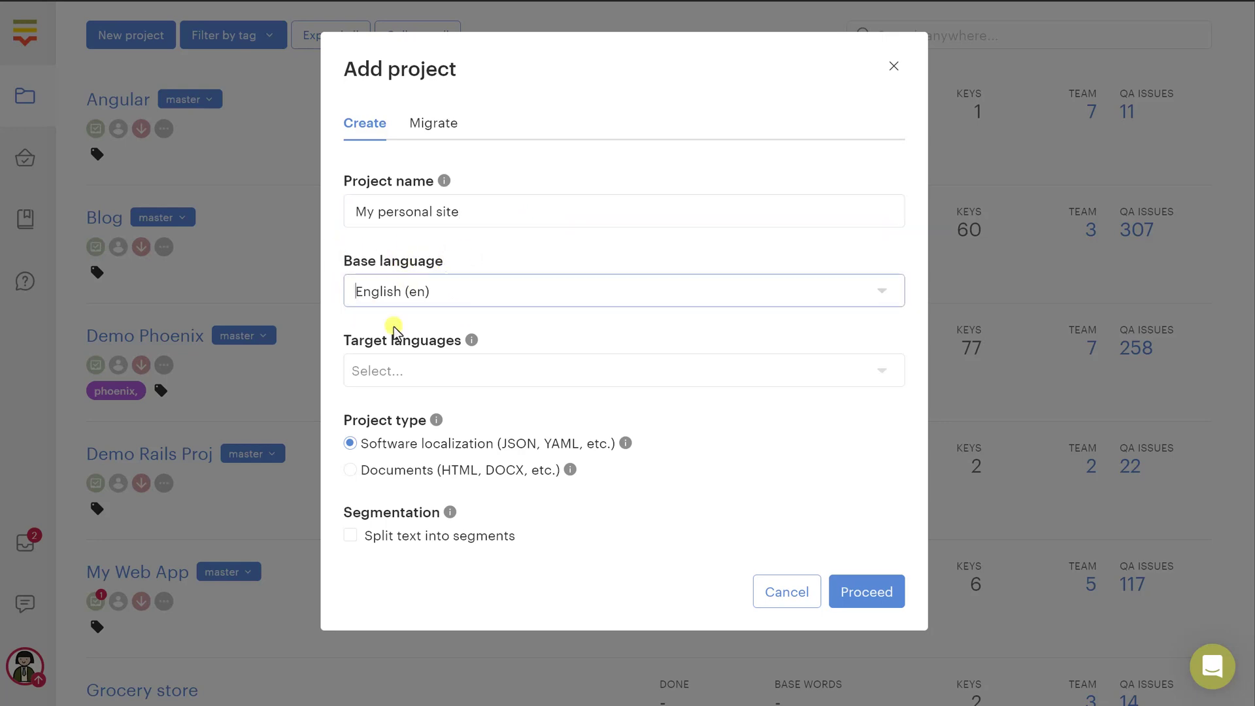
key("alt+Tab")
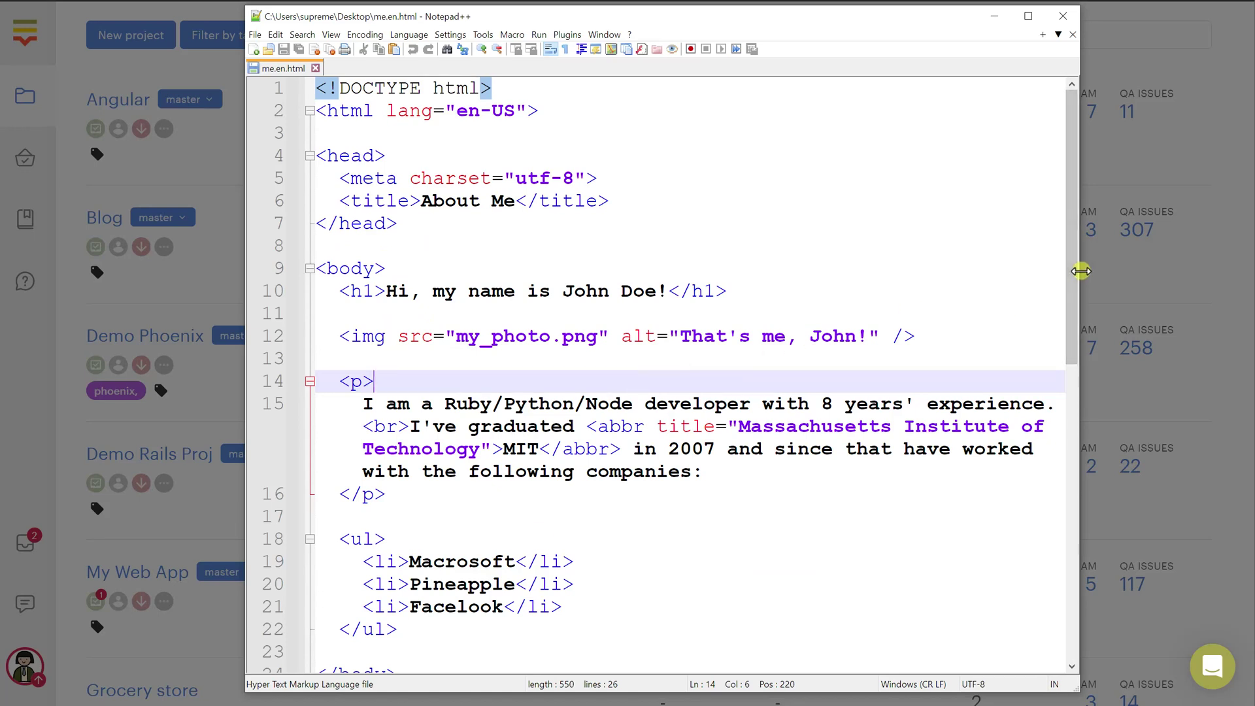
left_click_drag(1077, 274, 1065, 320)
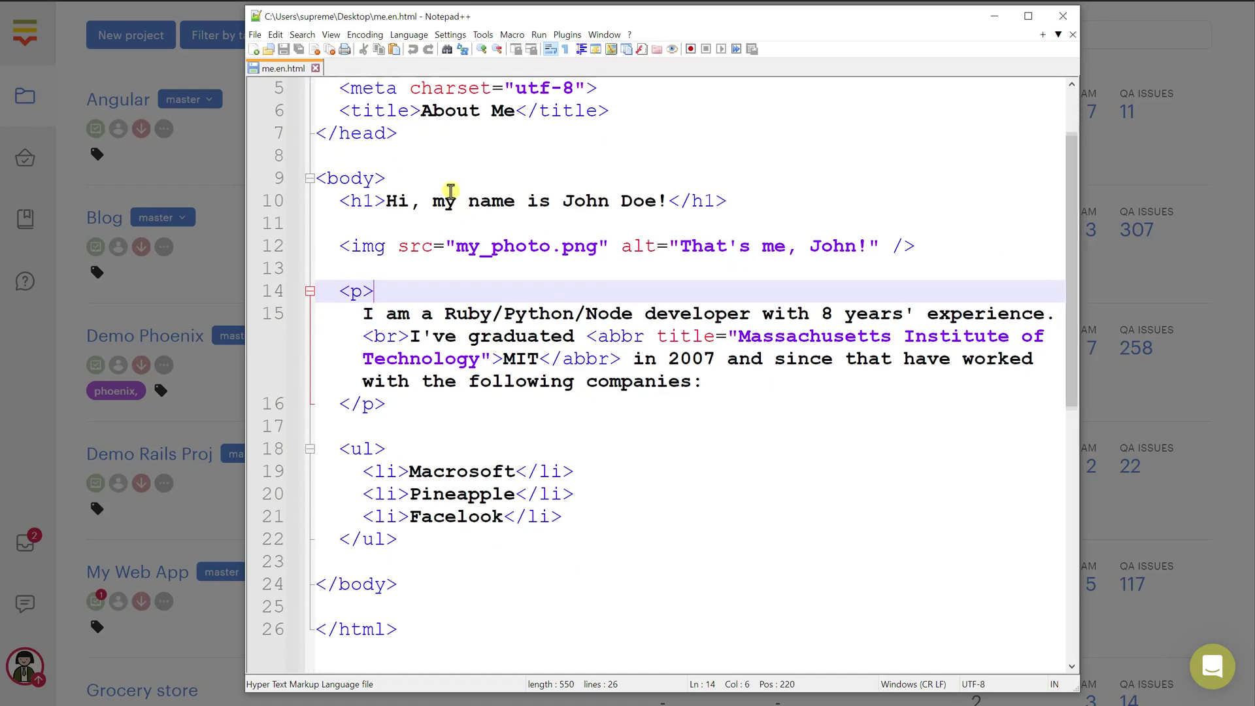
left_click_drag(384, 201, 868, 247)
left_click_drag(743, 326, 469, 358)
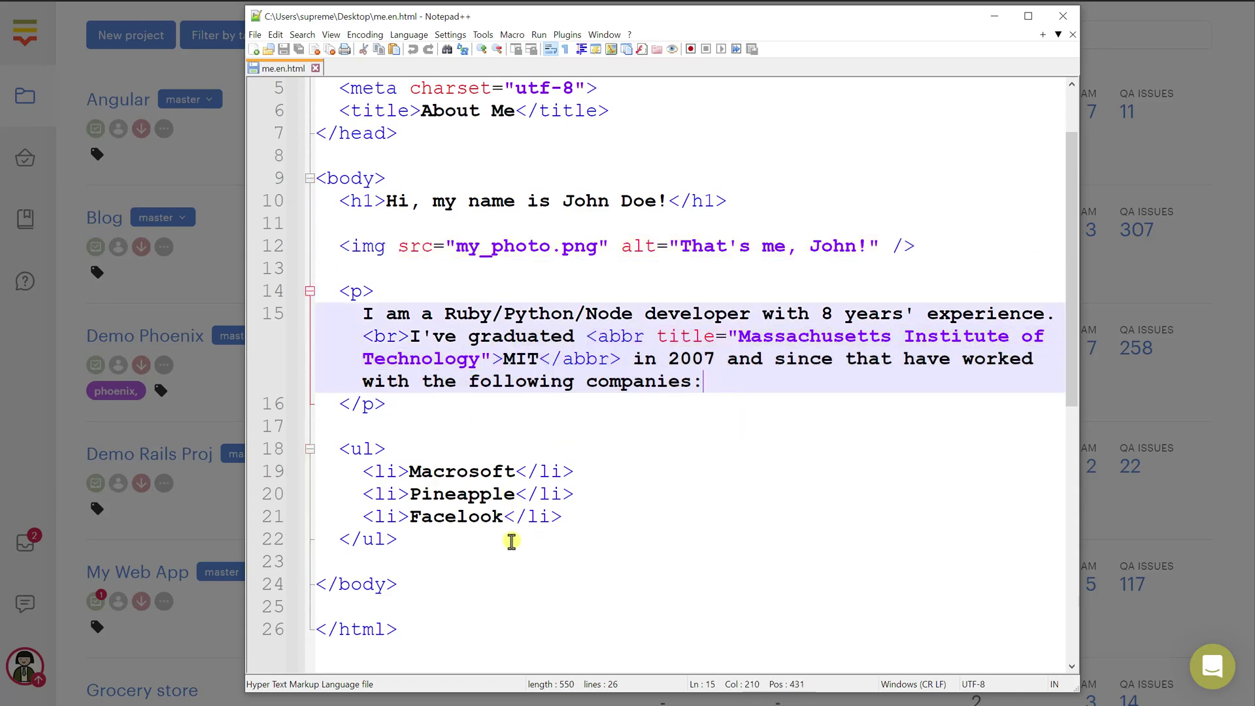
left_click_drag(513, 534, 327, 476)
left_click(625, 512)
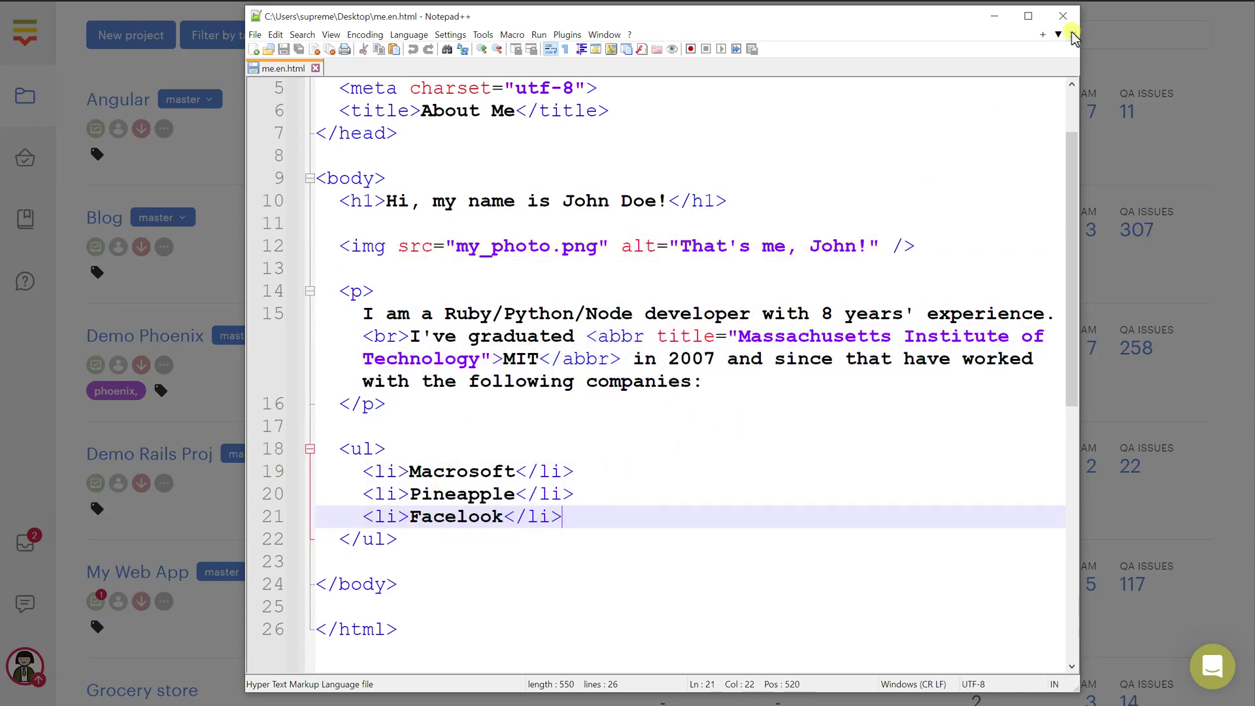
left_click(1063, 17)
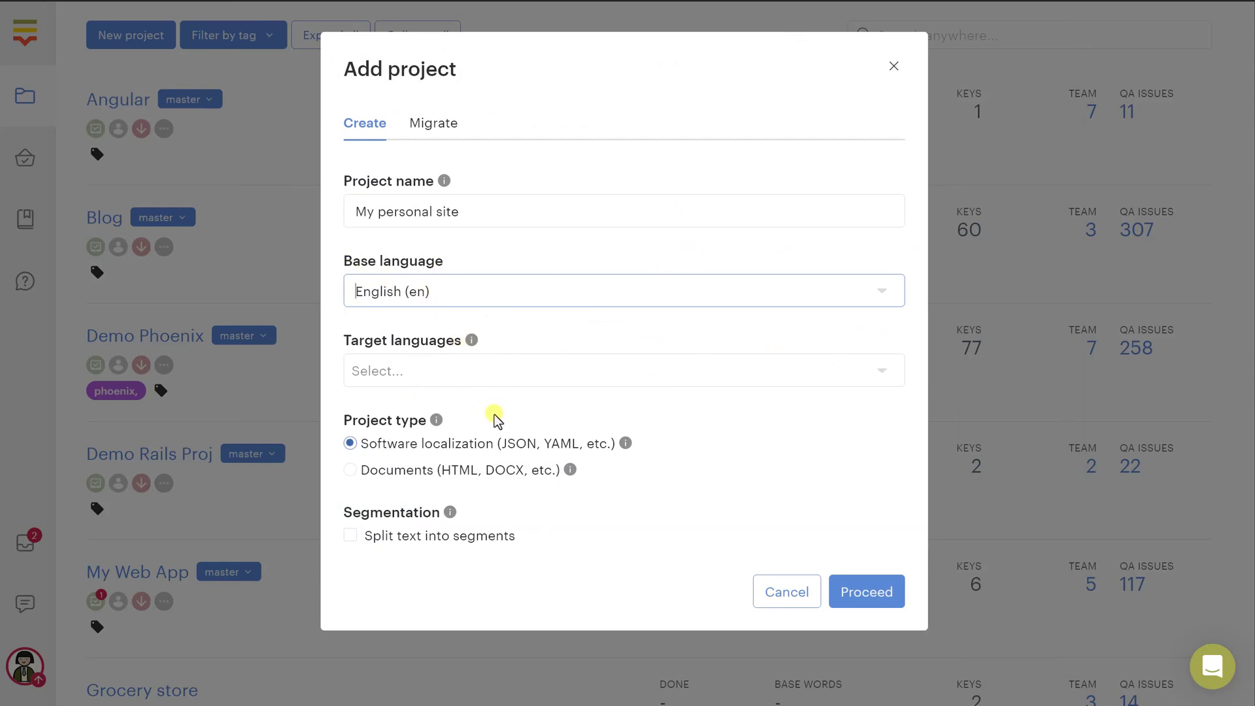
Add French (fr) and Russian (ru) as the project's target languages.
left_click(502, 376)
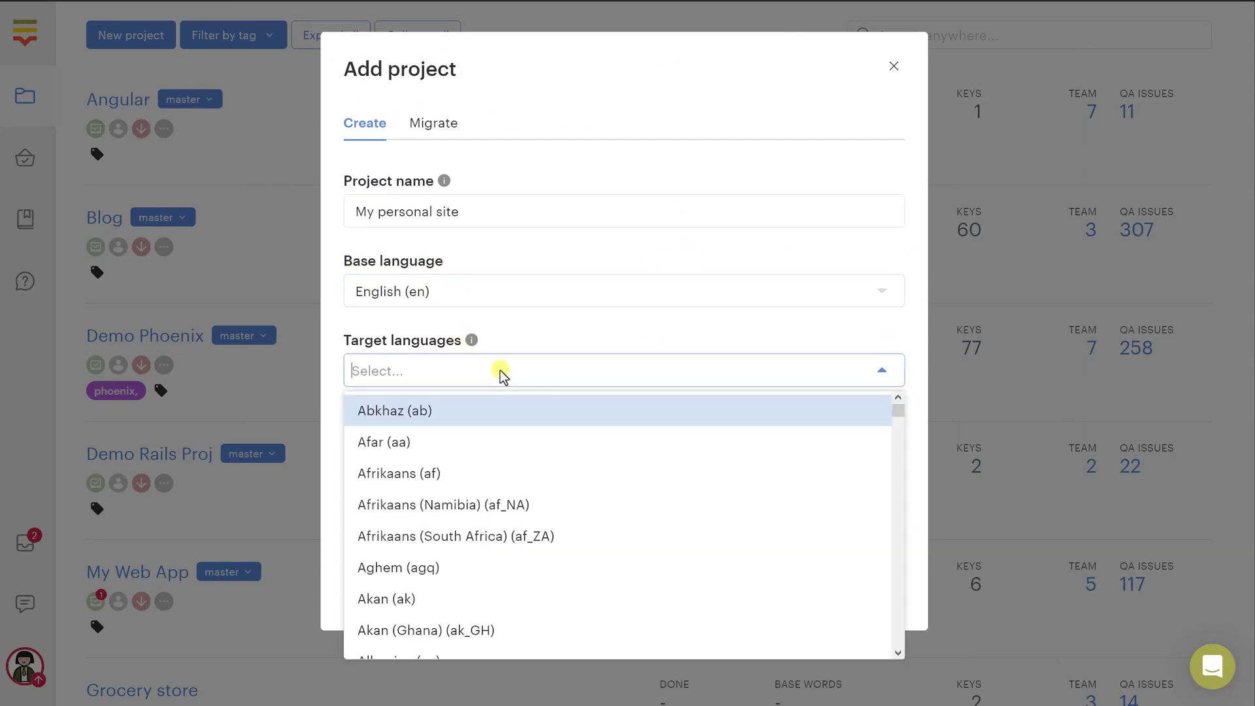
type("fre")
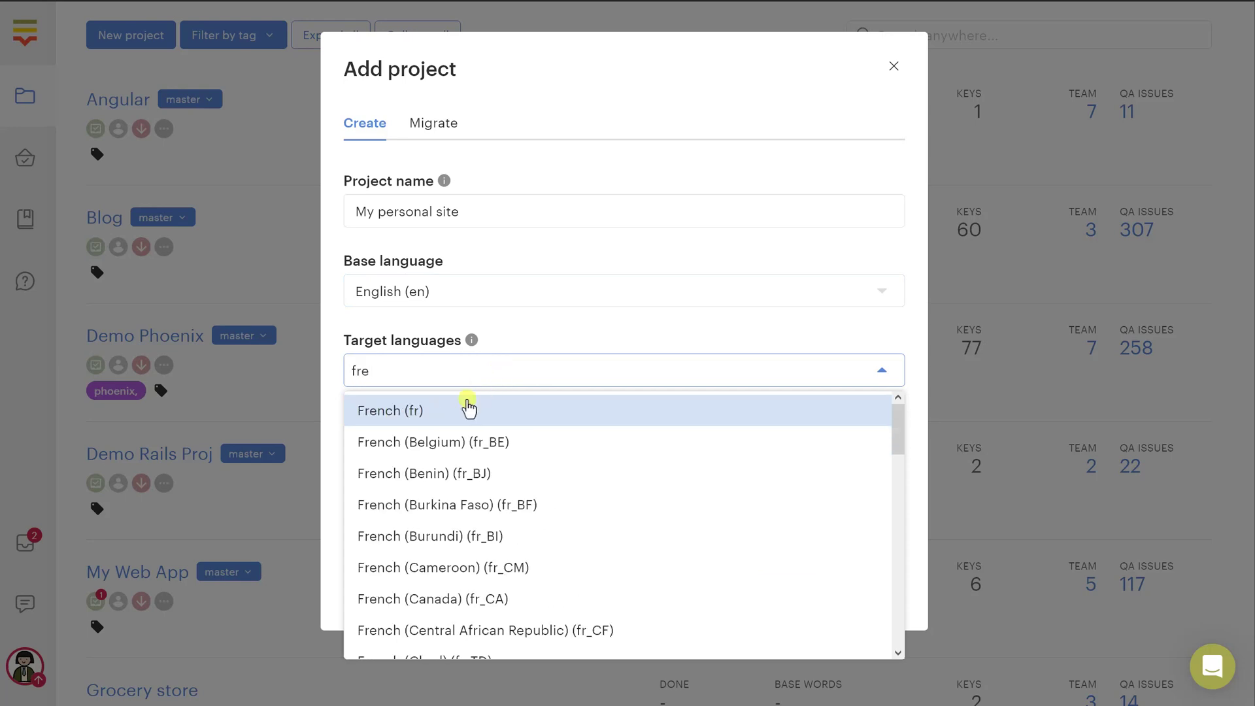
left_click(465, 410)
left_click_drag(345, 340, 458, 344)
left_click(483, 373)
type("rus")
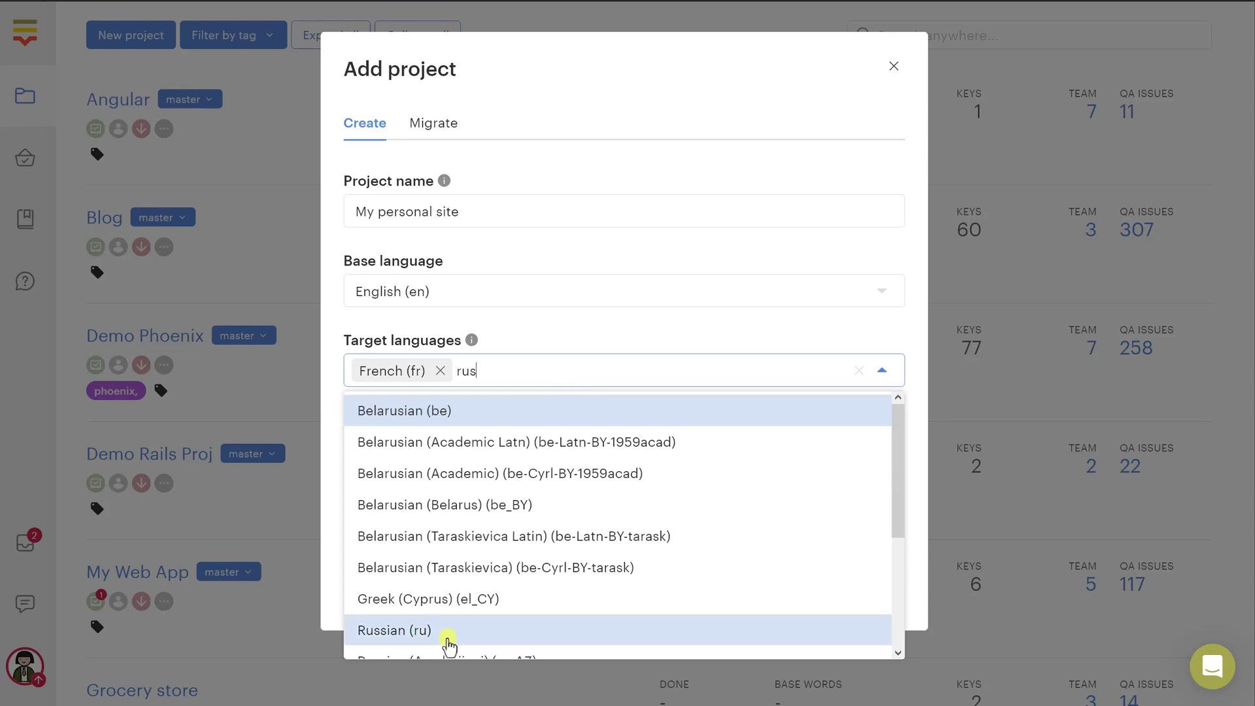
left_click(447, 630)
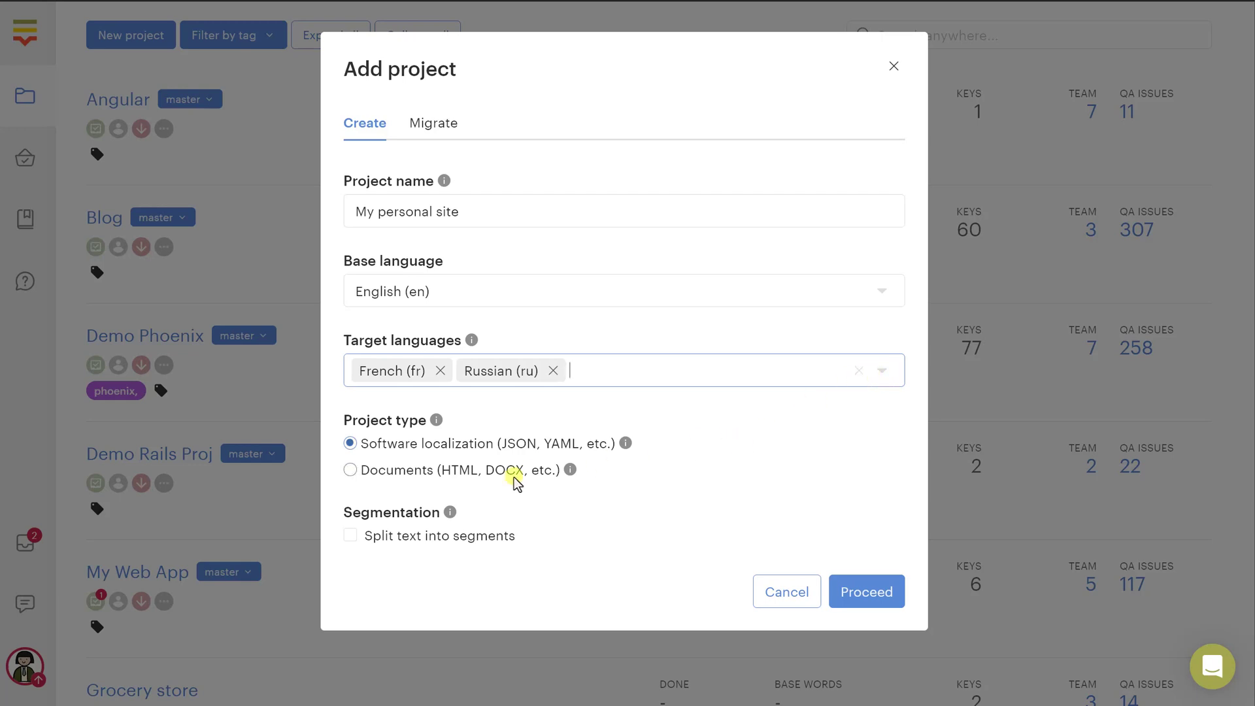
Make it a Documents (HTML, DOCX) project with text split into segments, and create it.
left_click(481, 479)
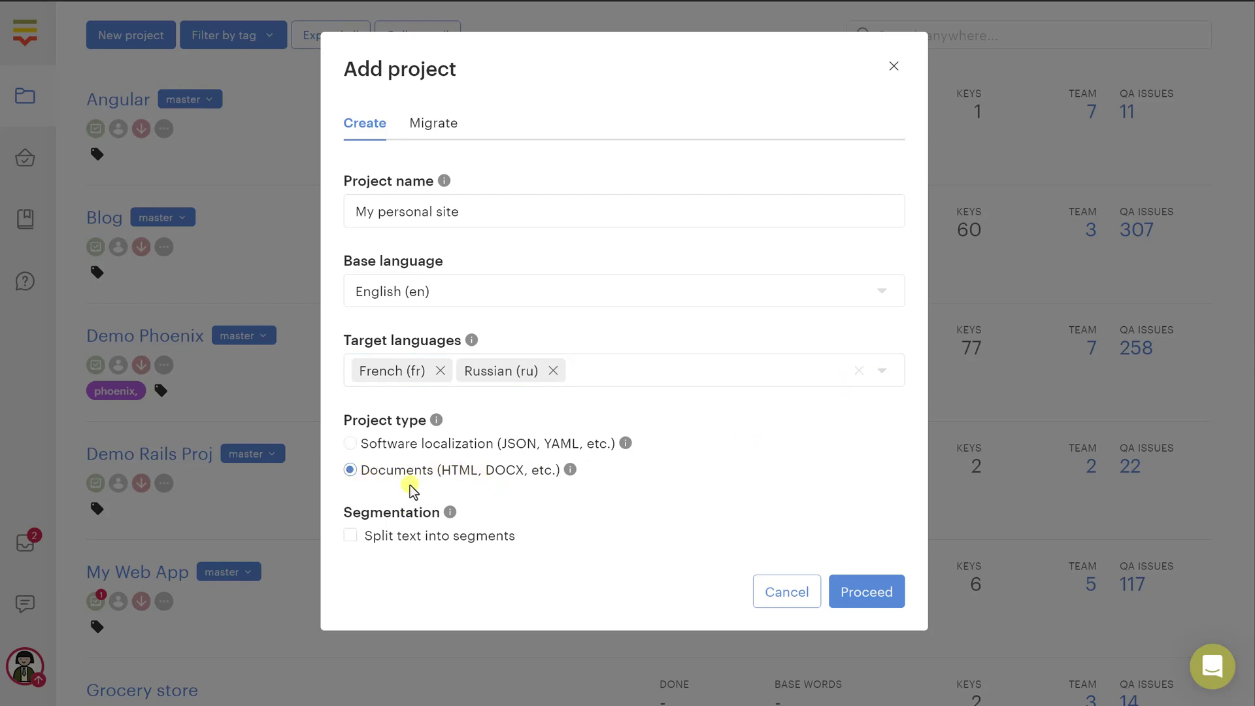
left_click(451, 545)
left_click_drag(354, 512, 409, 536)
left_click(425, 513)
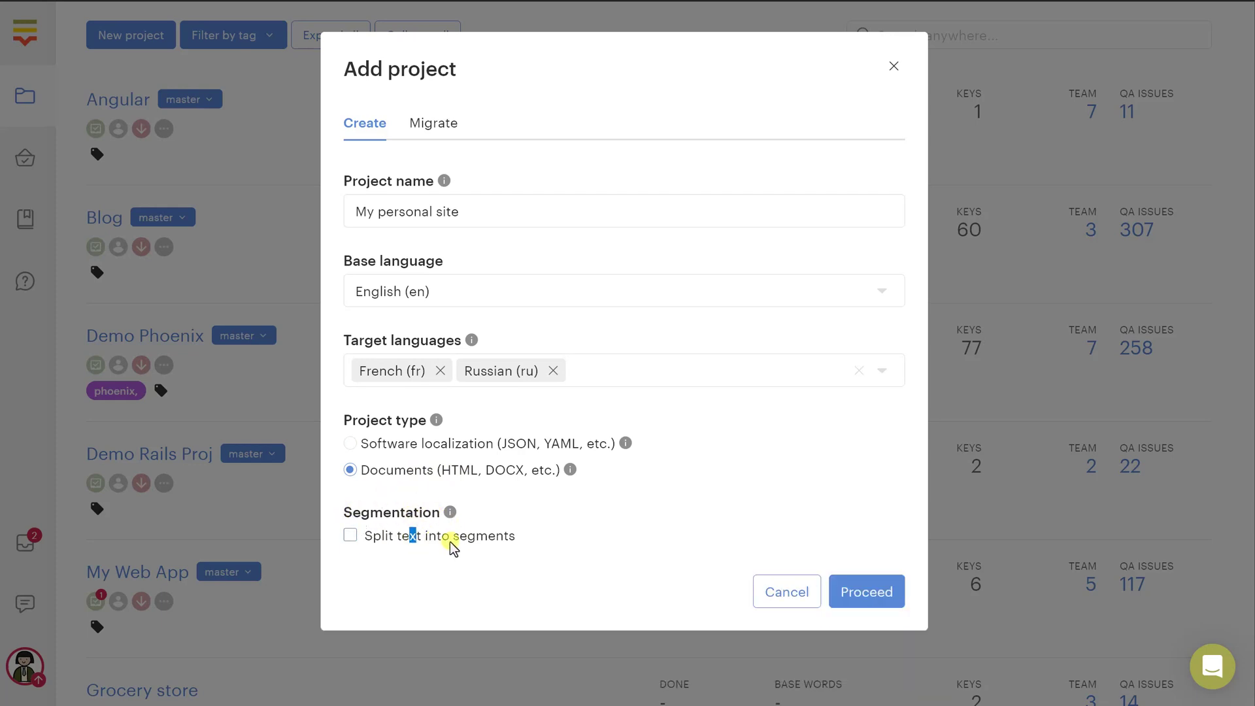
left_click(354, 541)
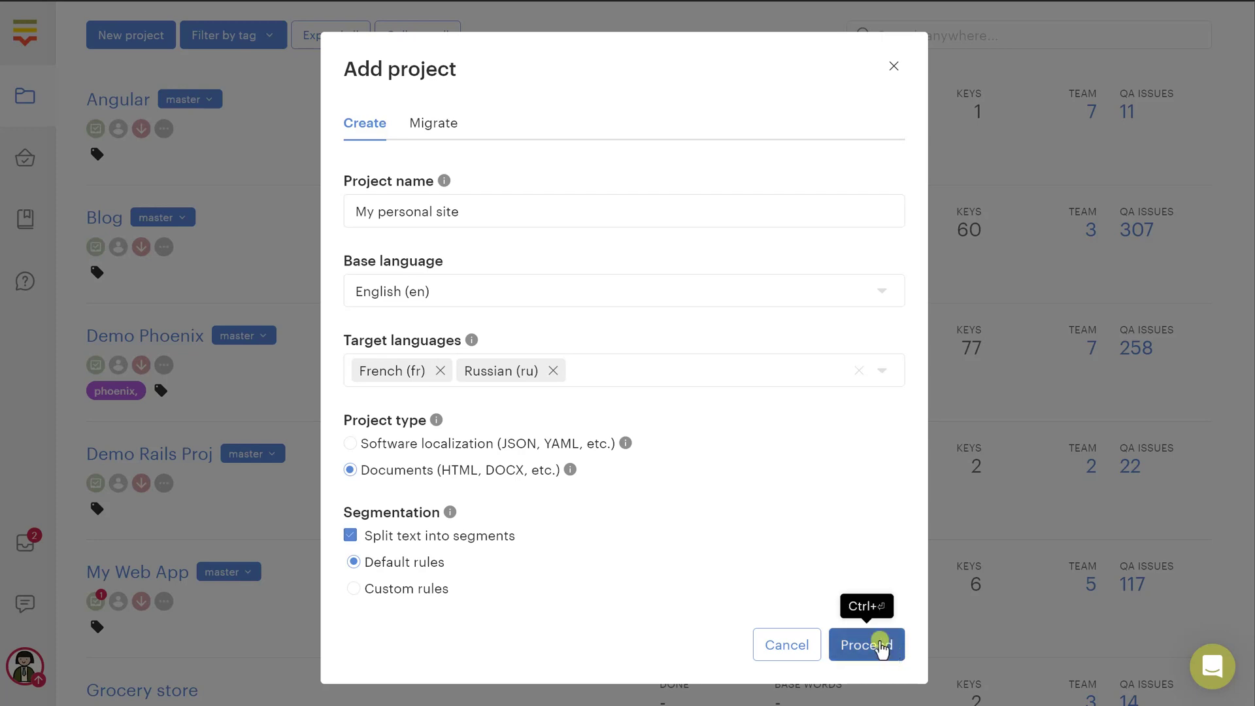
left_click(876, 642)
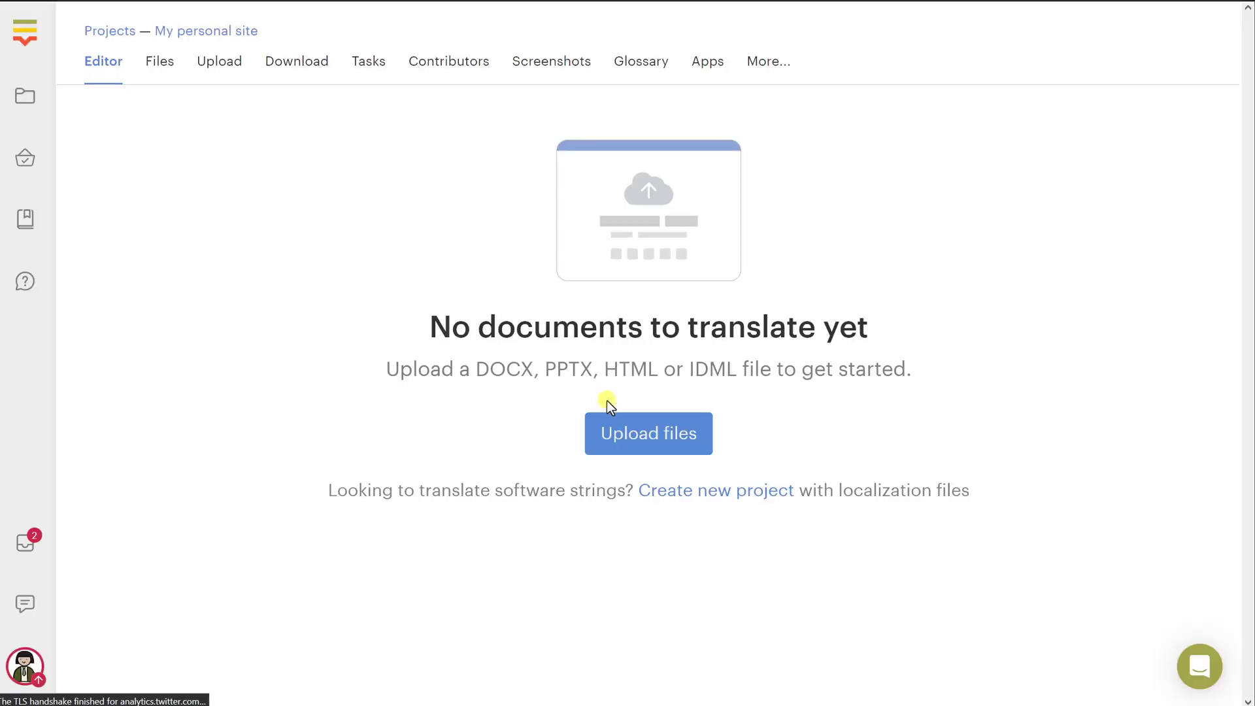
Upload me.en.html, which is detected as English HTML with 7 keys and 36 words.
left_click(633, 436)
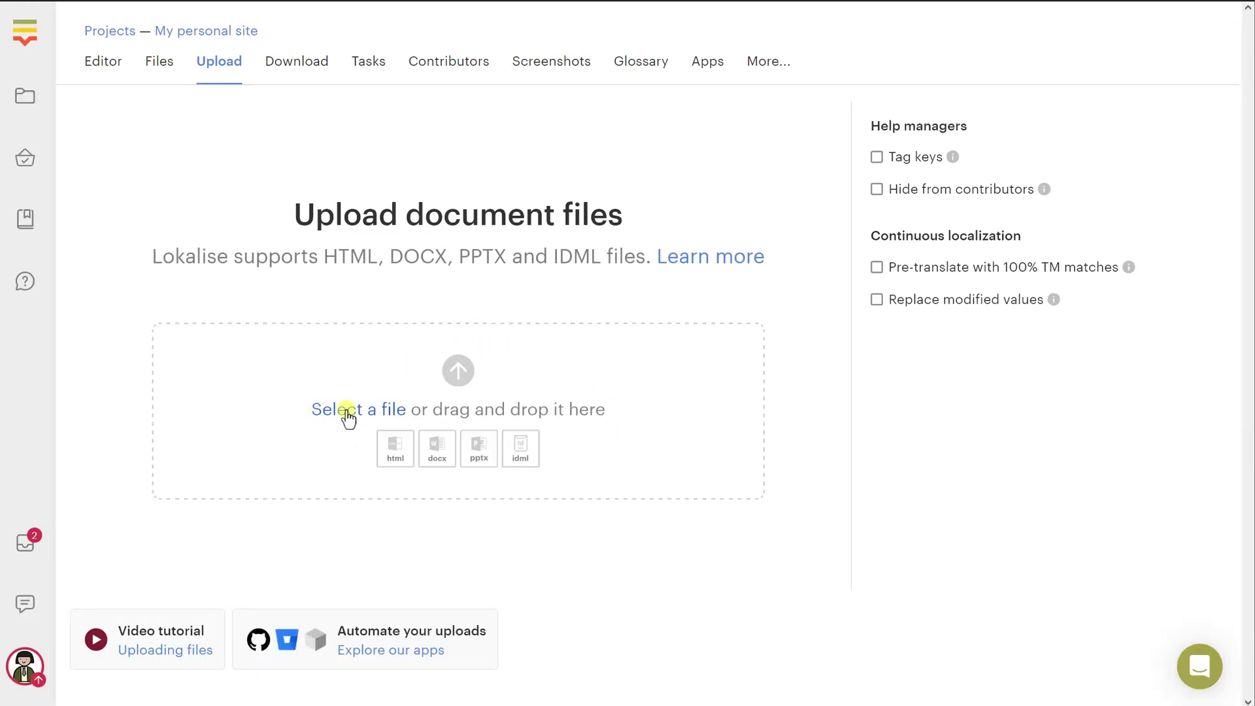
left_click(348, 415)
double_click(481, 136)
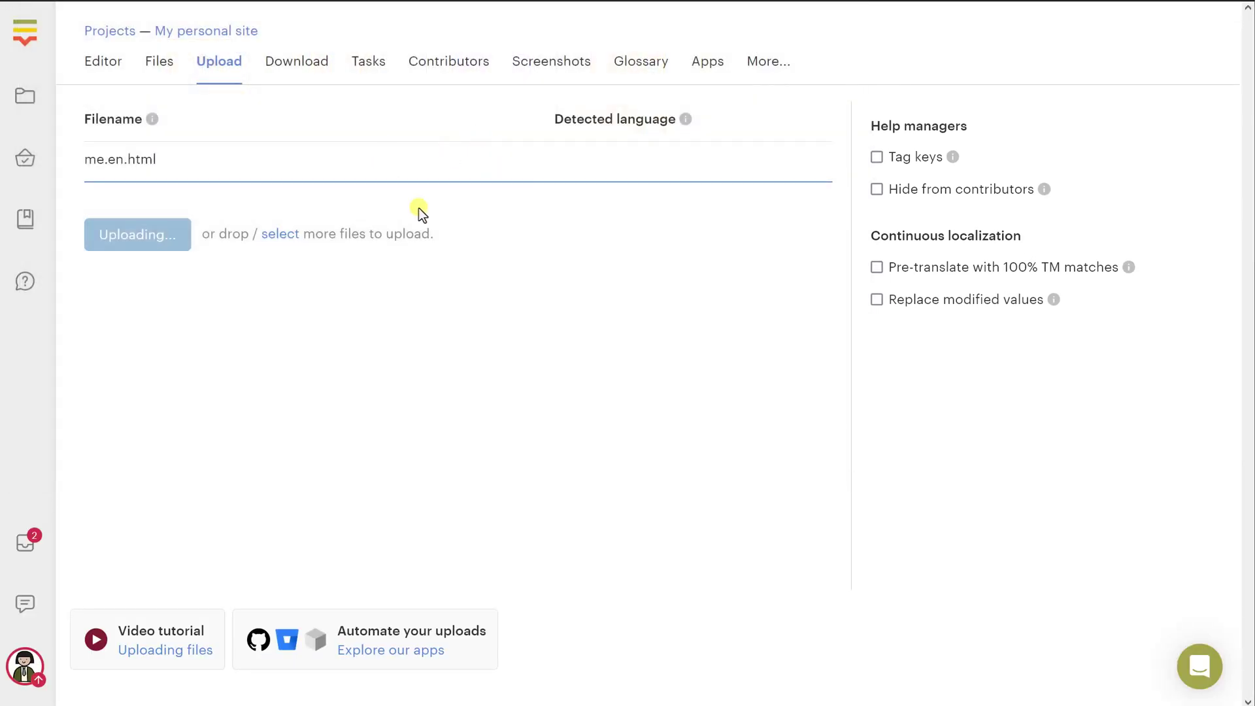
left_click_drag(256, 182, 372, 182)
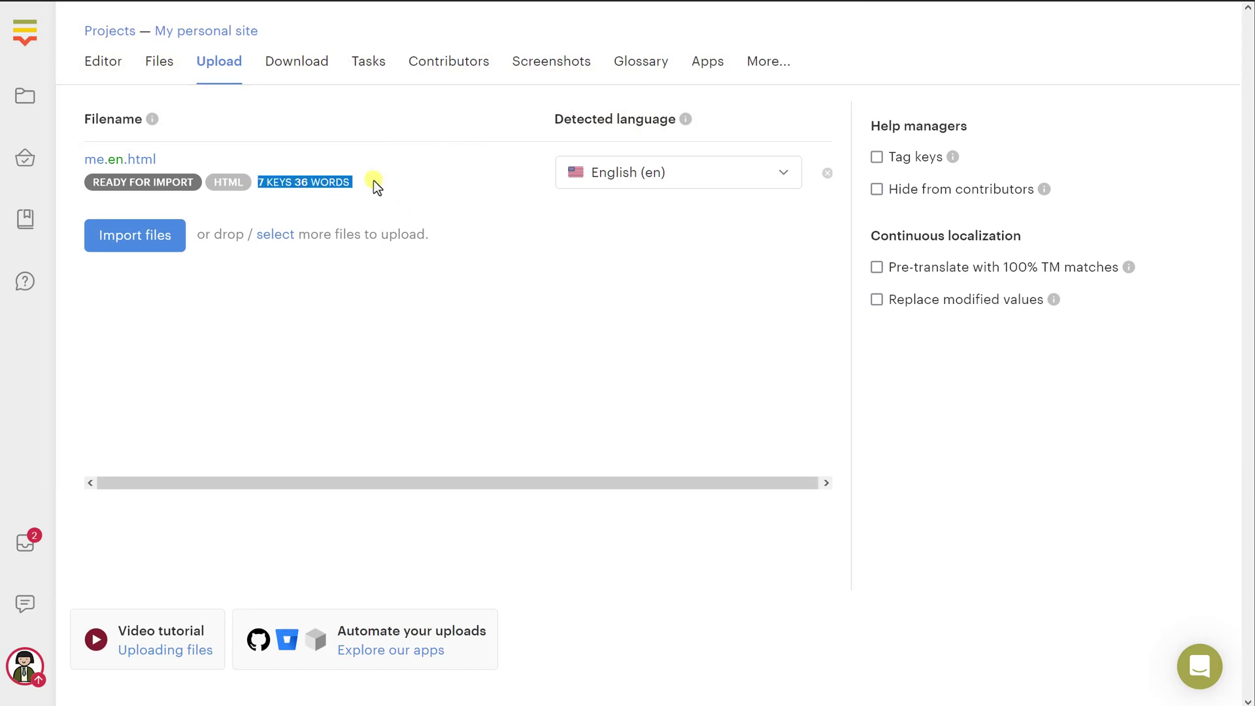
left_click(359, 202)
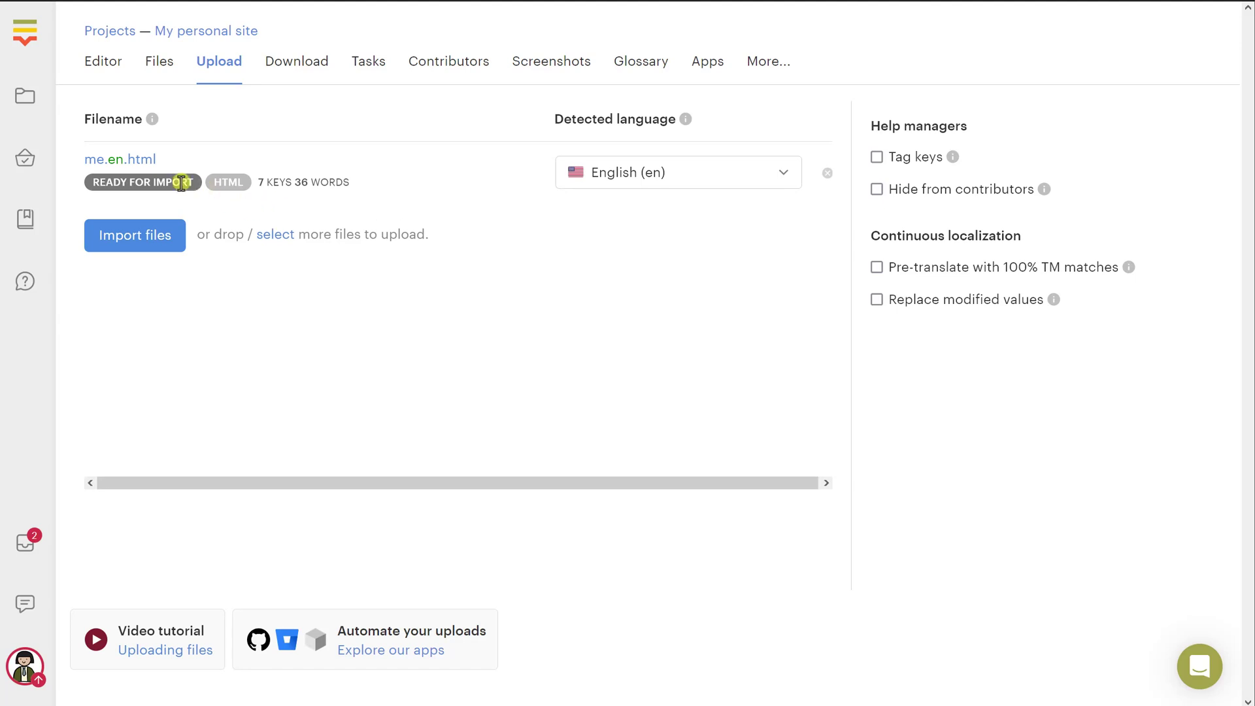
left_click(118, 160)
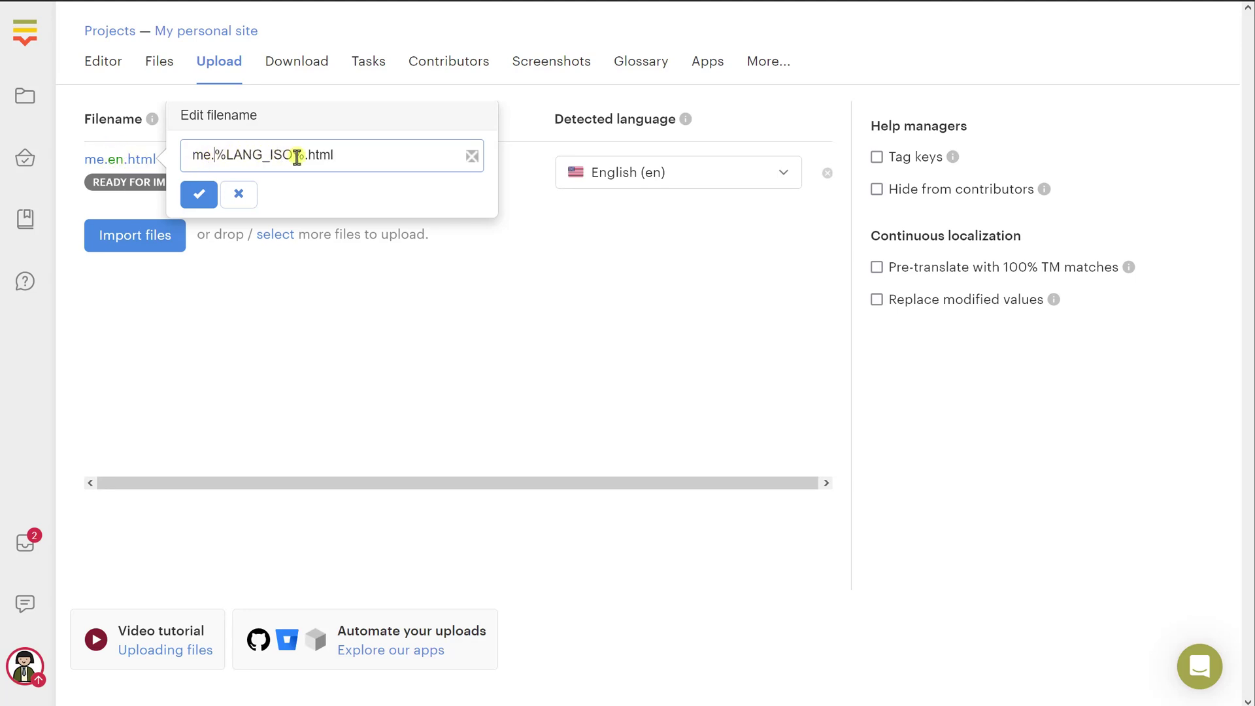
left_click_drag(303, 155, 214, 153)
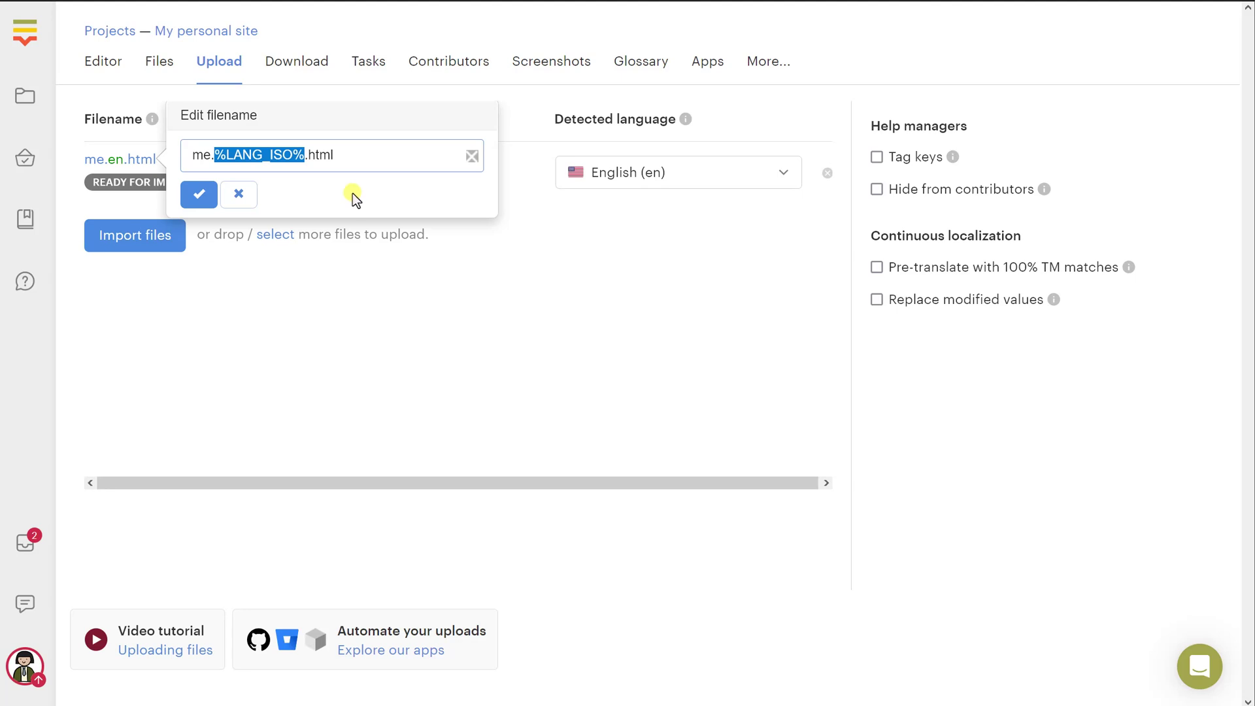
left_click(239, 194)
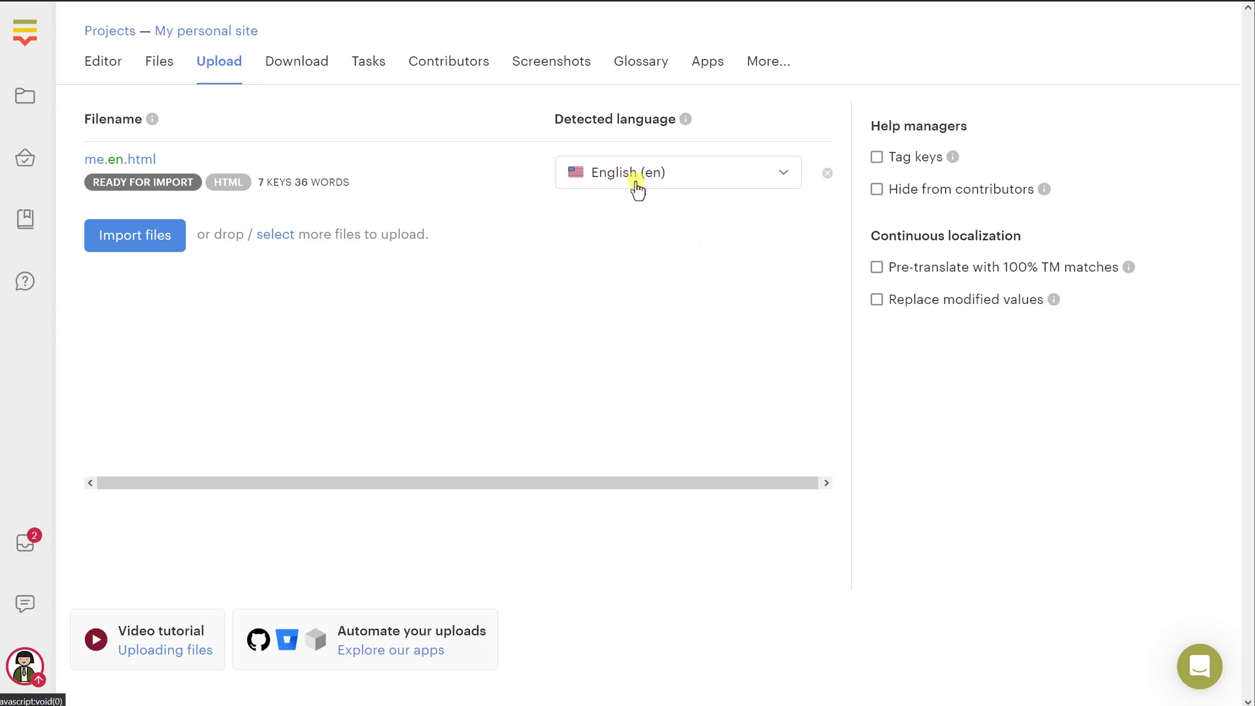
left_click(637, 190)
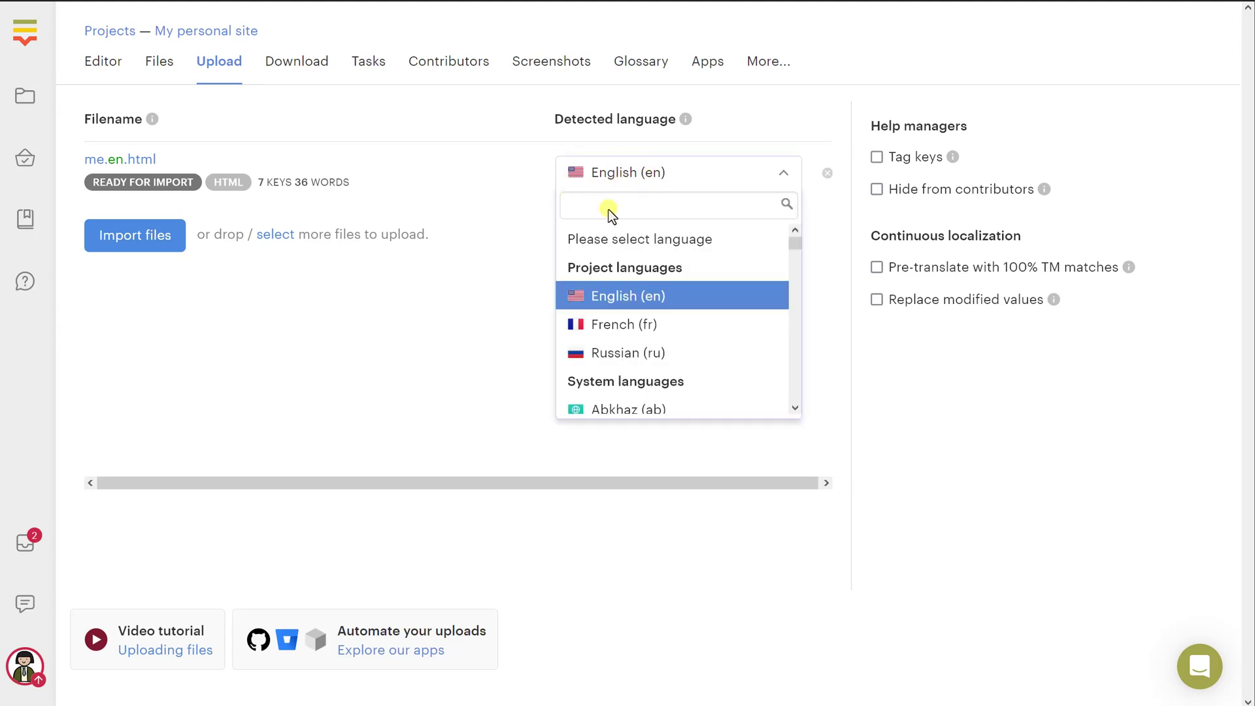
left_click(465, 324)
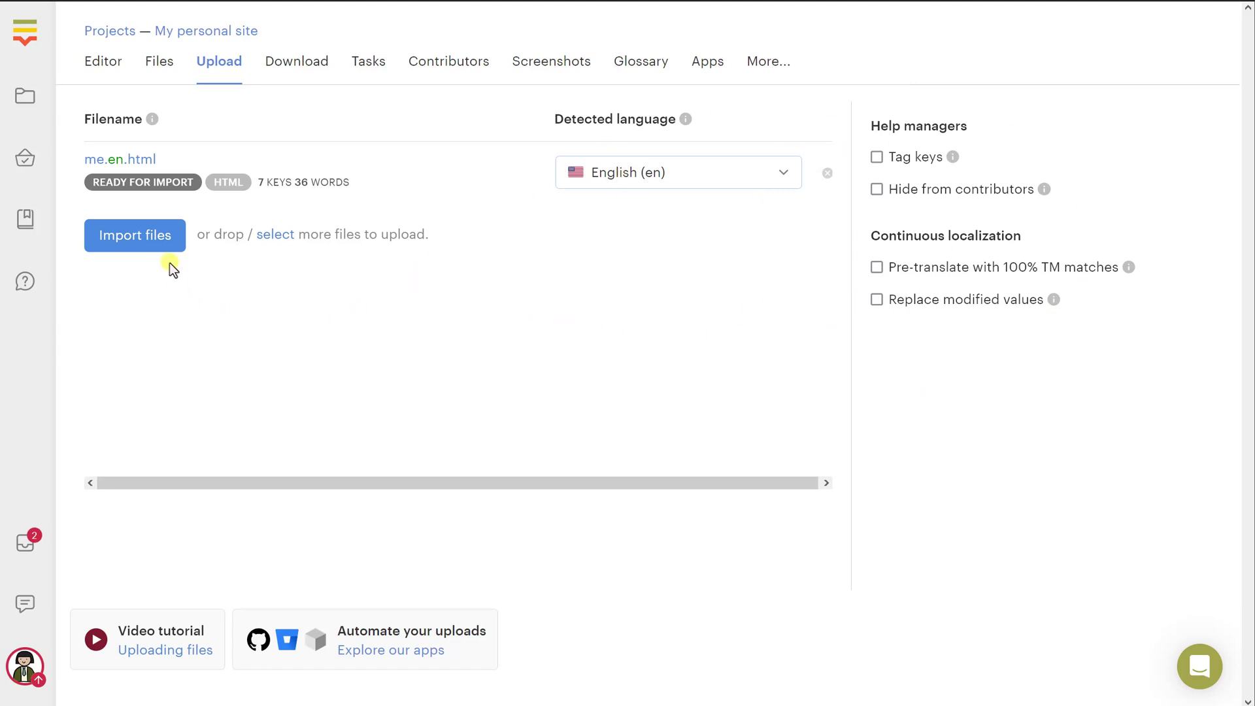
left_click(163, 247)
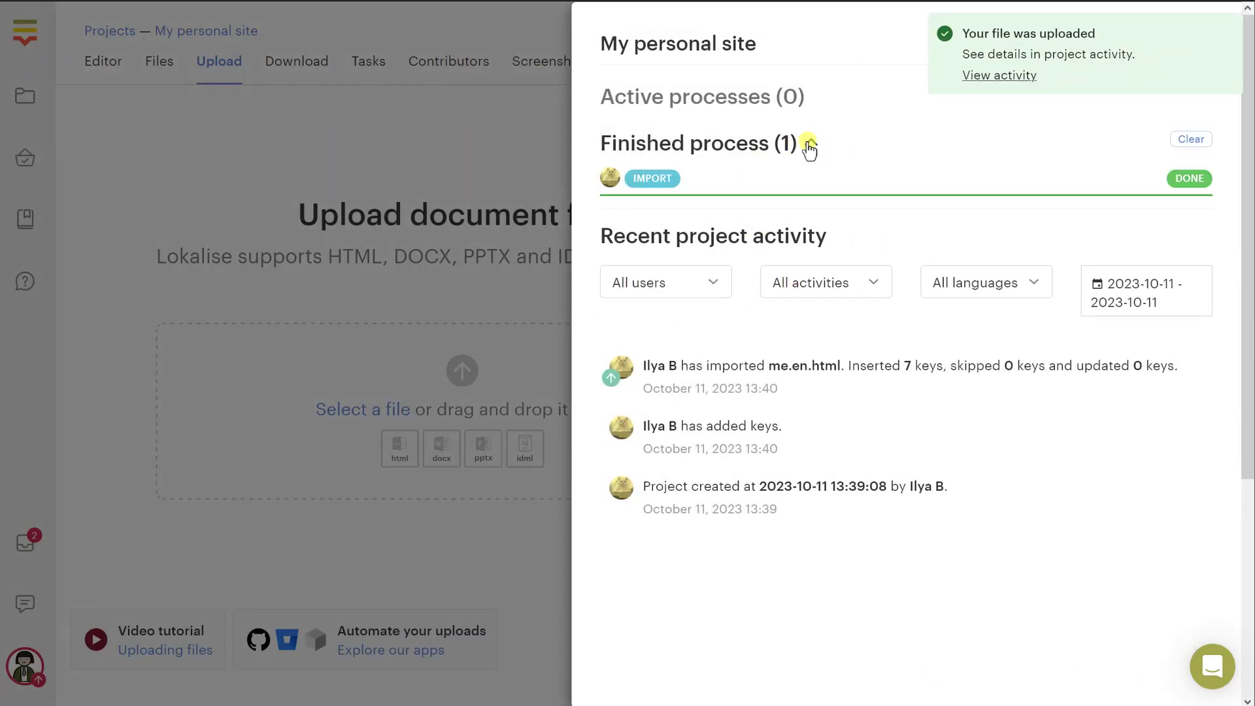
Check the finished import details, close the activity panel, and go to the translation Editor.
left_click(1213, 220)
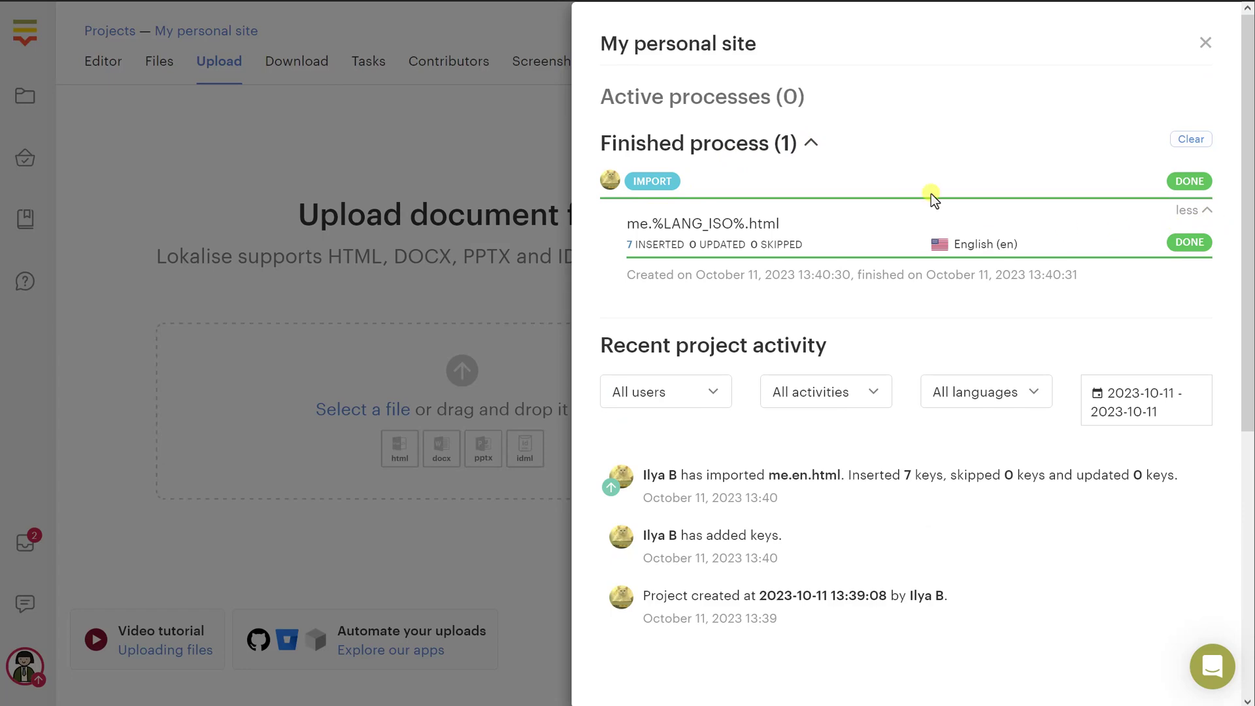
left_click(358, 178)
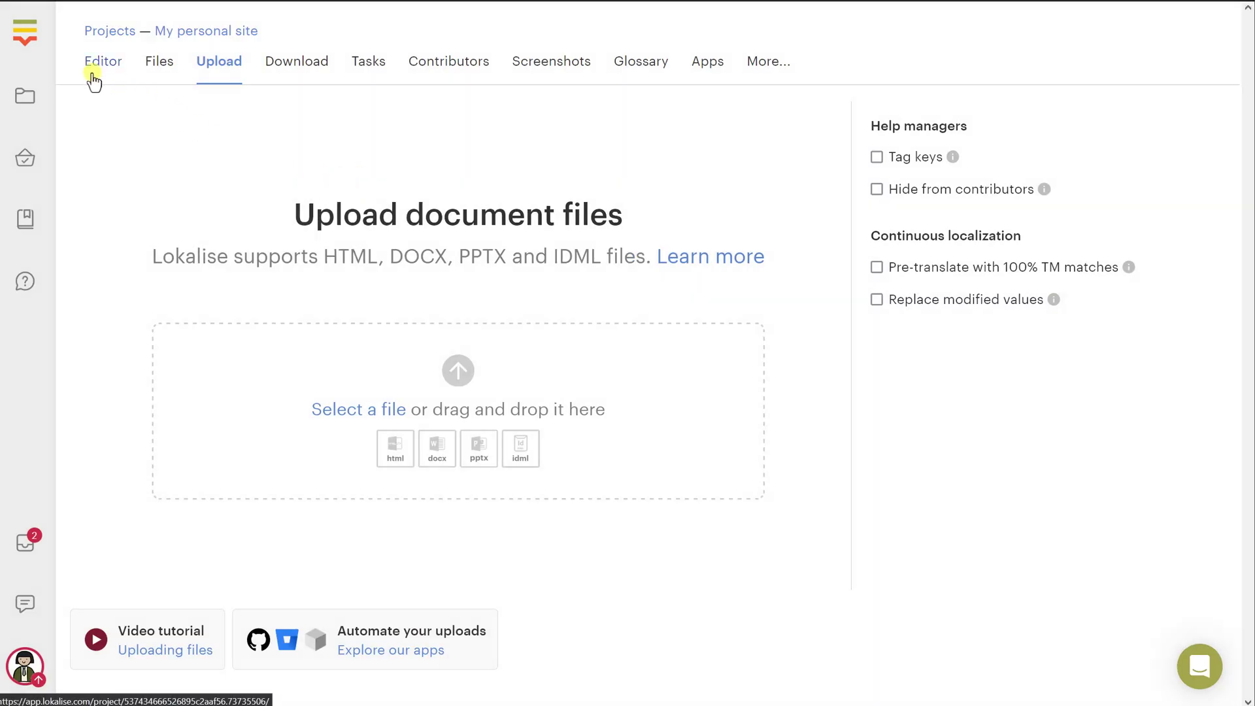
left_click(96, 79)
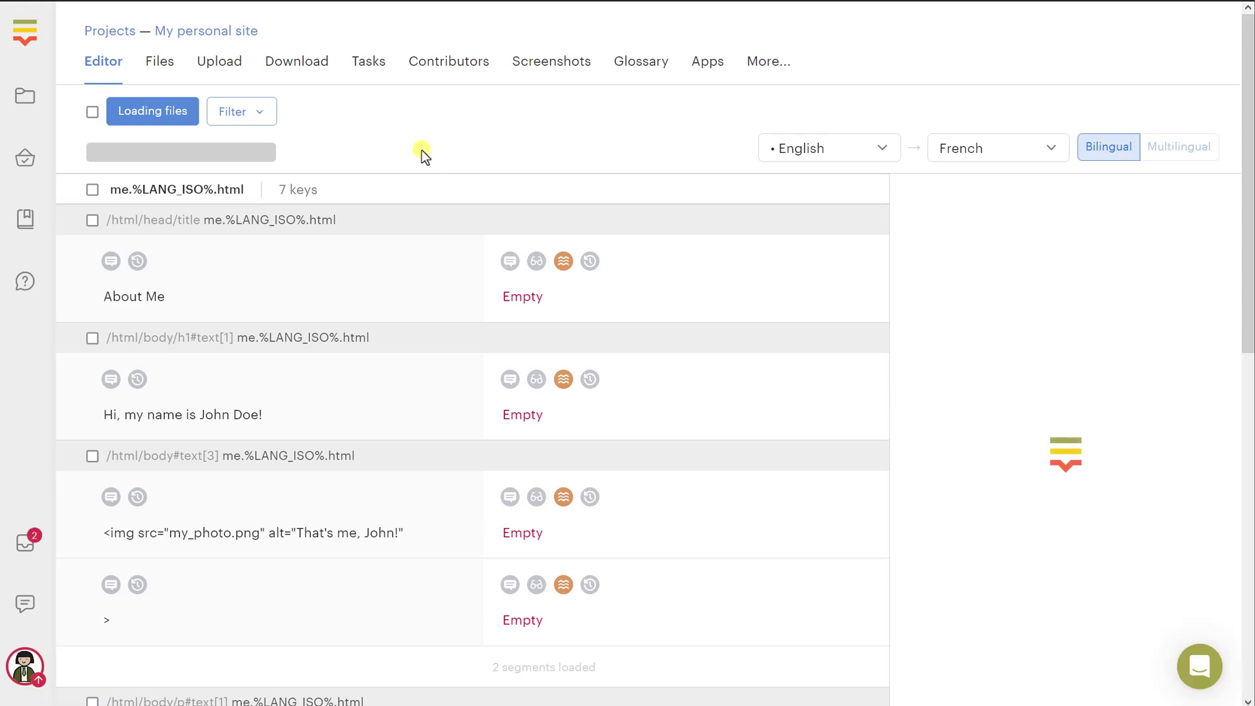
Review the seven keys of me.%LANG_ISO%.html in the Editor, scrolling down and back up.
left_click_drag(110, 192, 246, 190)
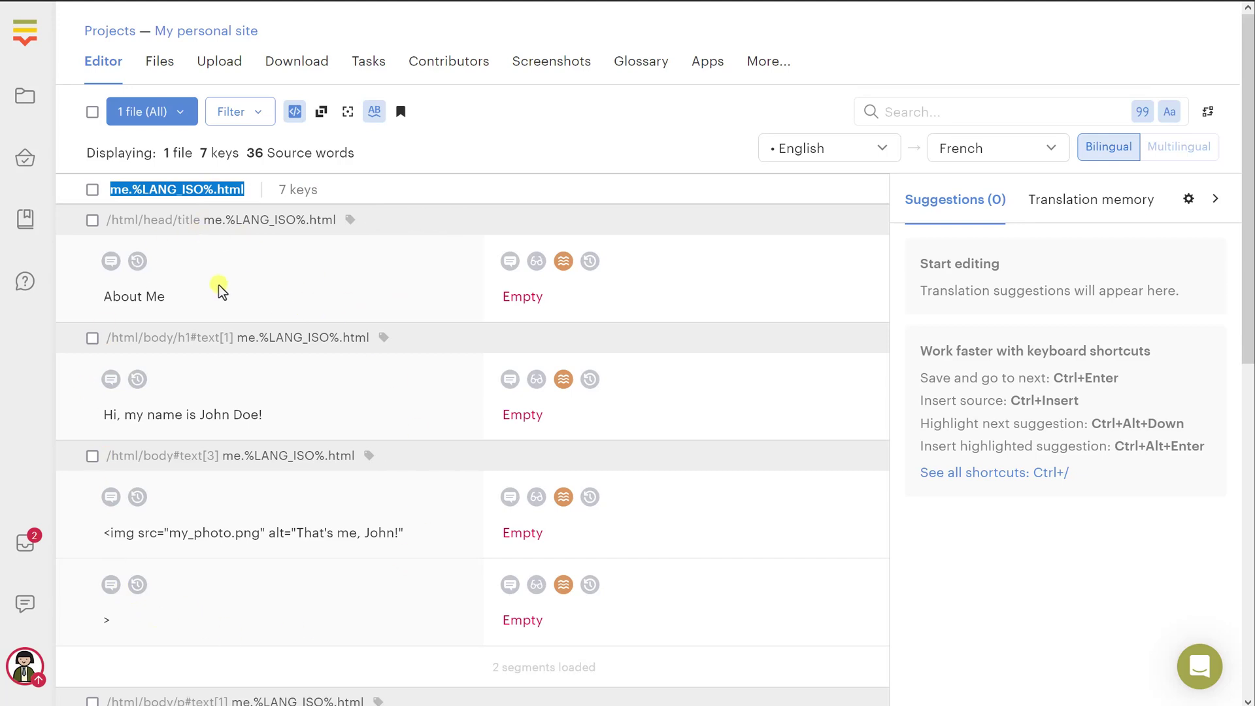
left_click(203, 250)
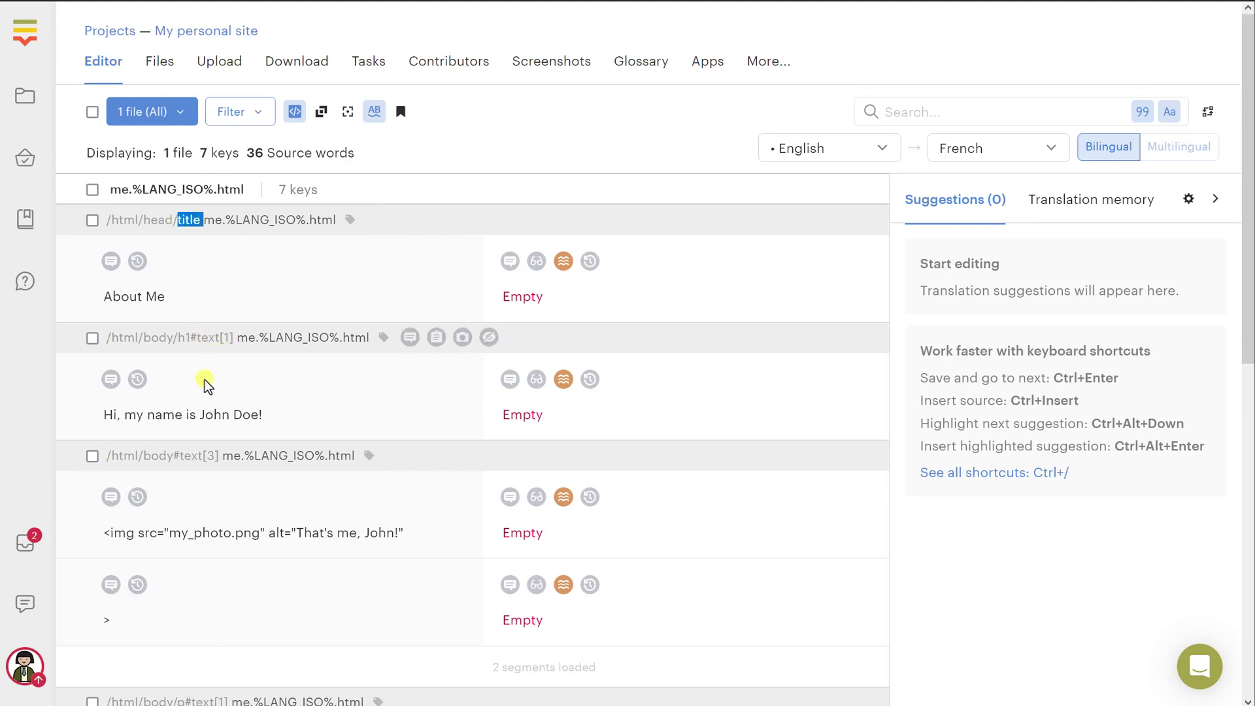
double_click(188, 338)
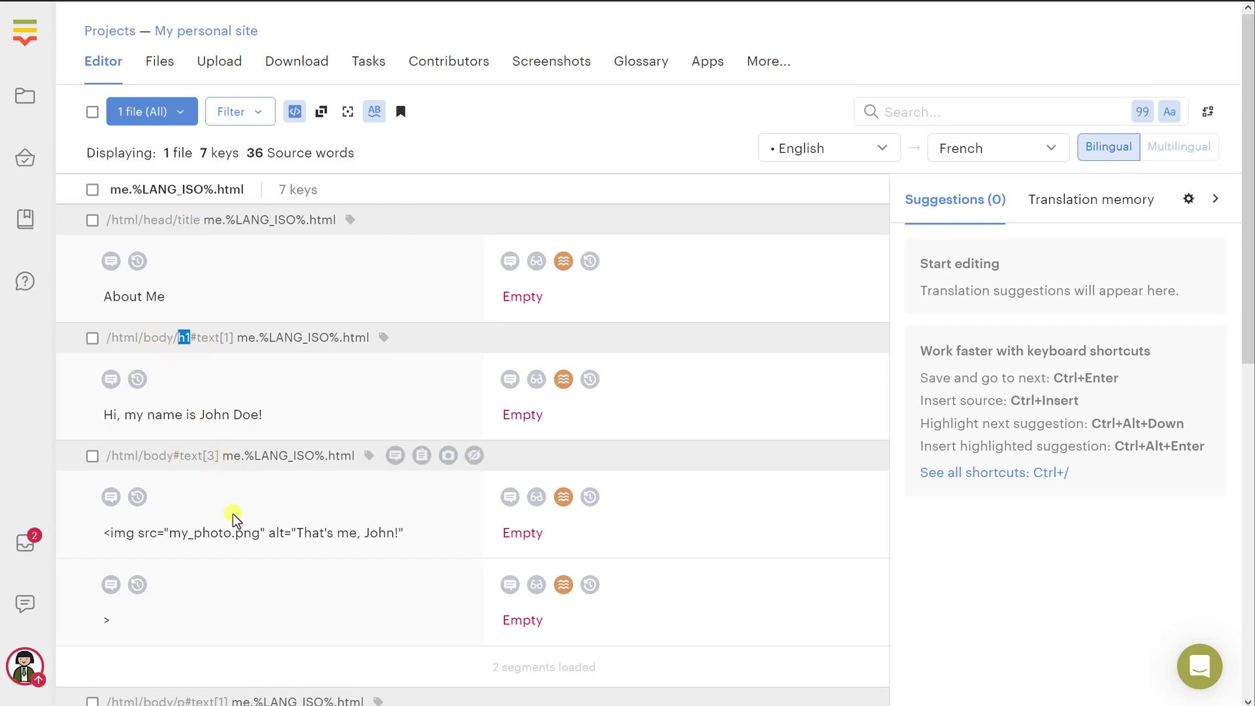
scroll(235, 514, "down", 3)
scroll(233, 513, "down", 3)
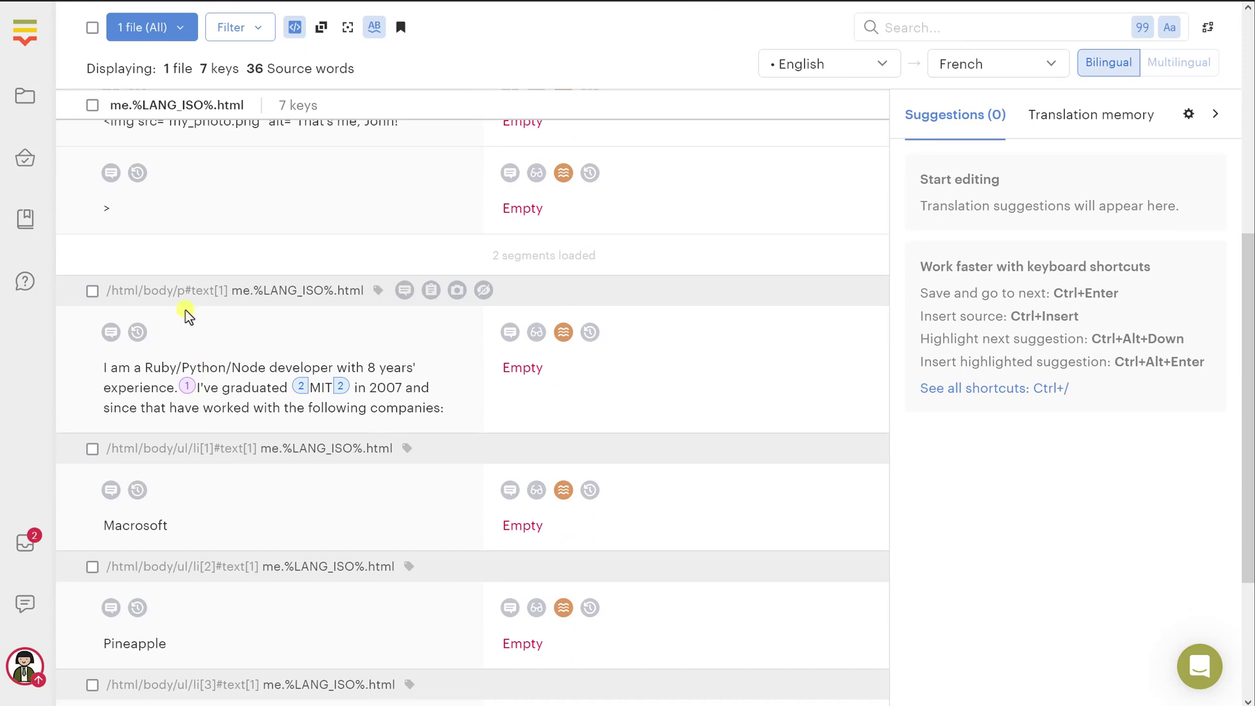
scroll(189, 400, "down", 3)
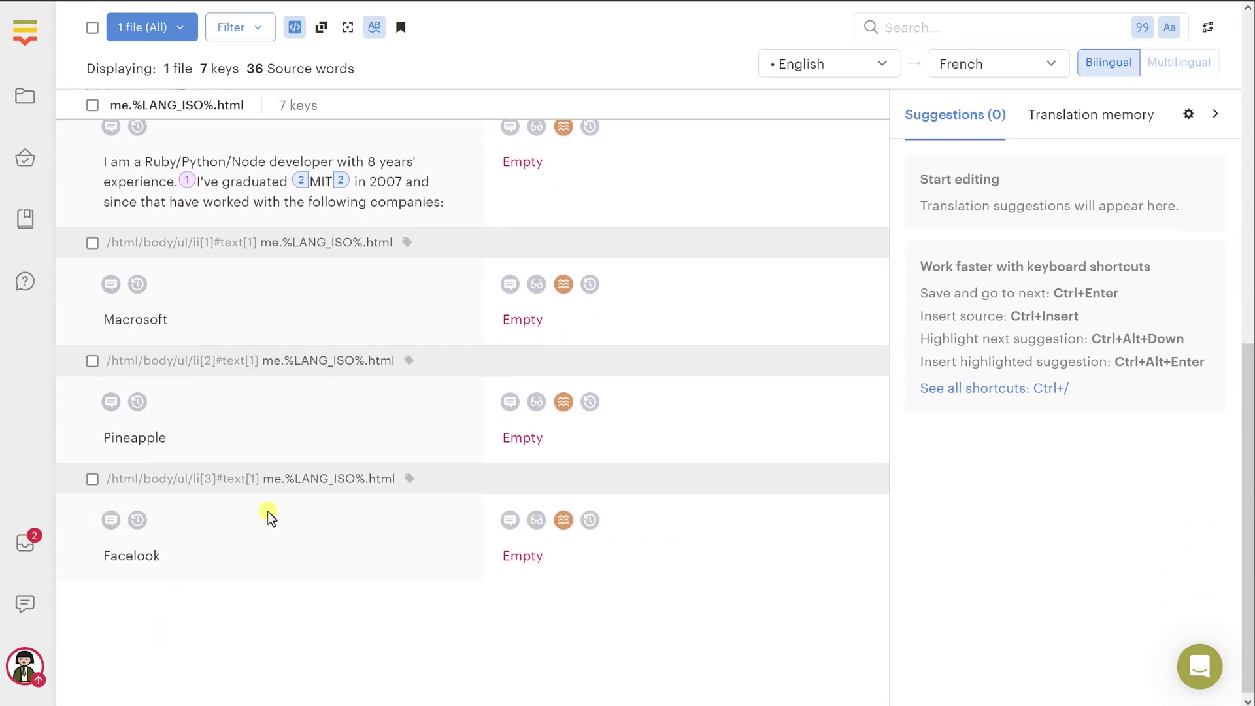
scroll(206, 553, "up", 5)
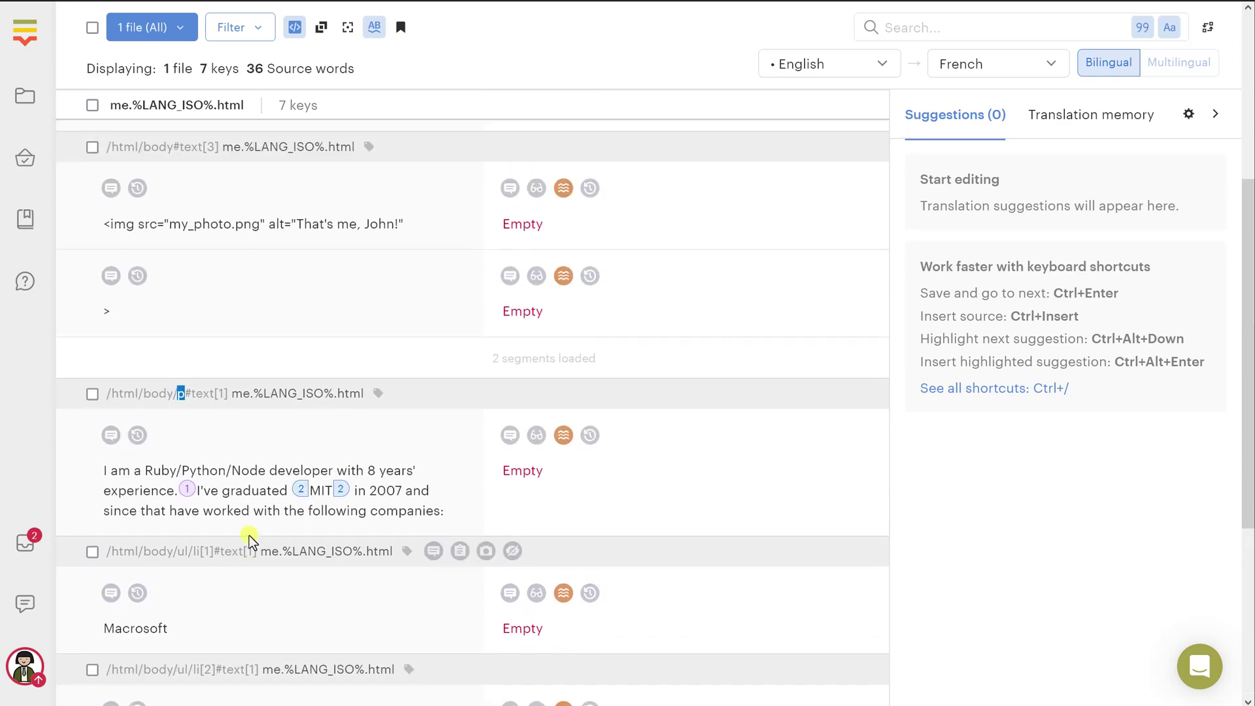
scroll(244, 530, "up", 2)
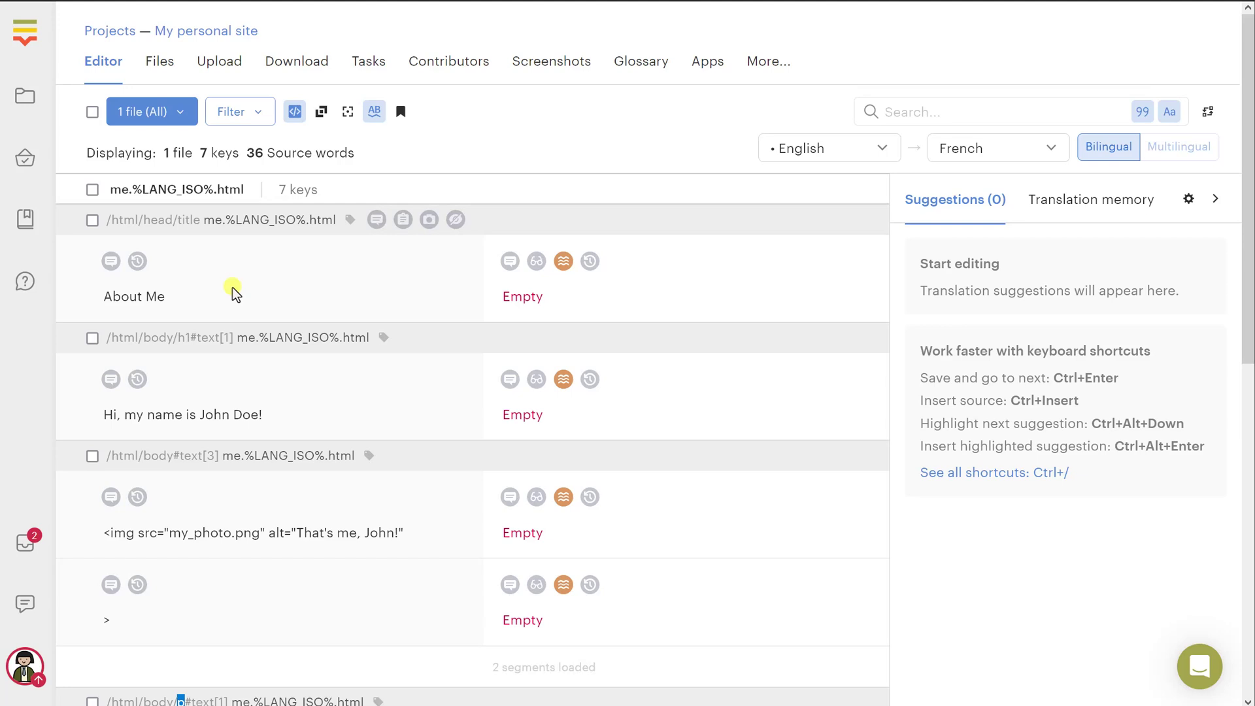
left_click(882, 149)
Switch the Editor's target language from French to Russian, leaving English as the source.
left_click(993, 146)
left_click(991, 148)
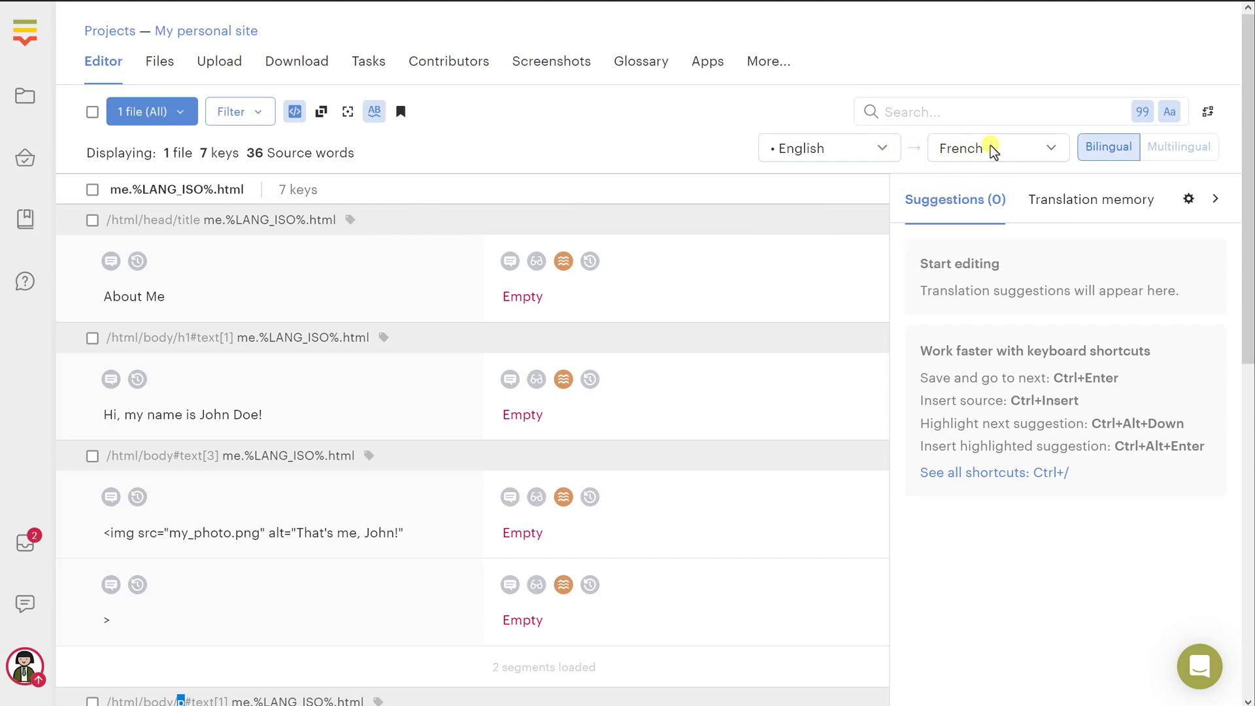
left_click(884, 151)
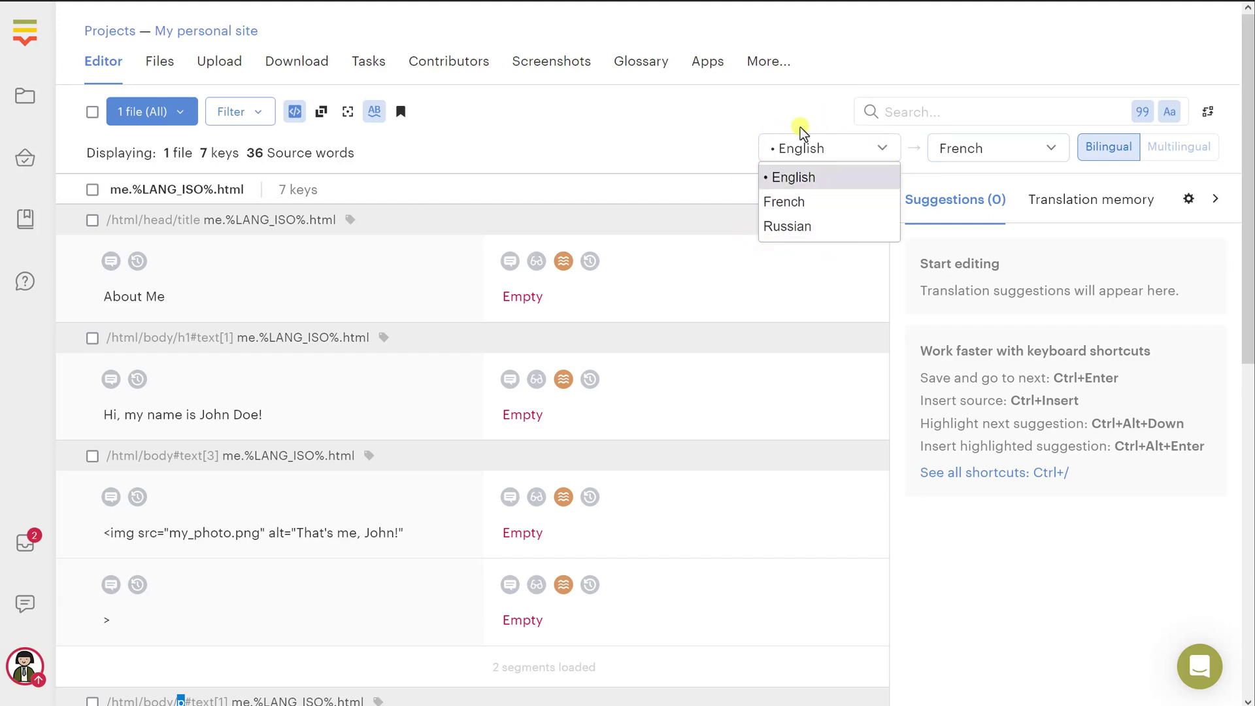
left_click(690, 156)
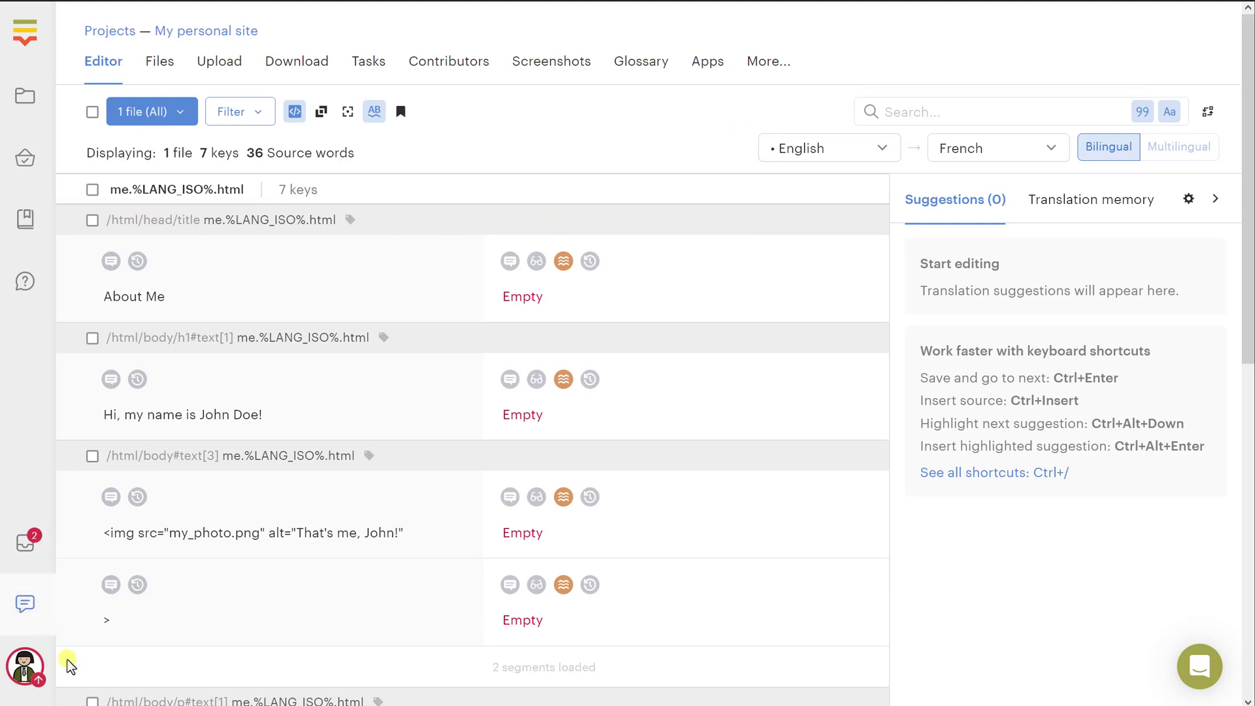
left_click(967, 150)
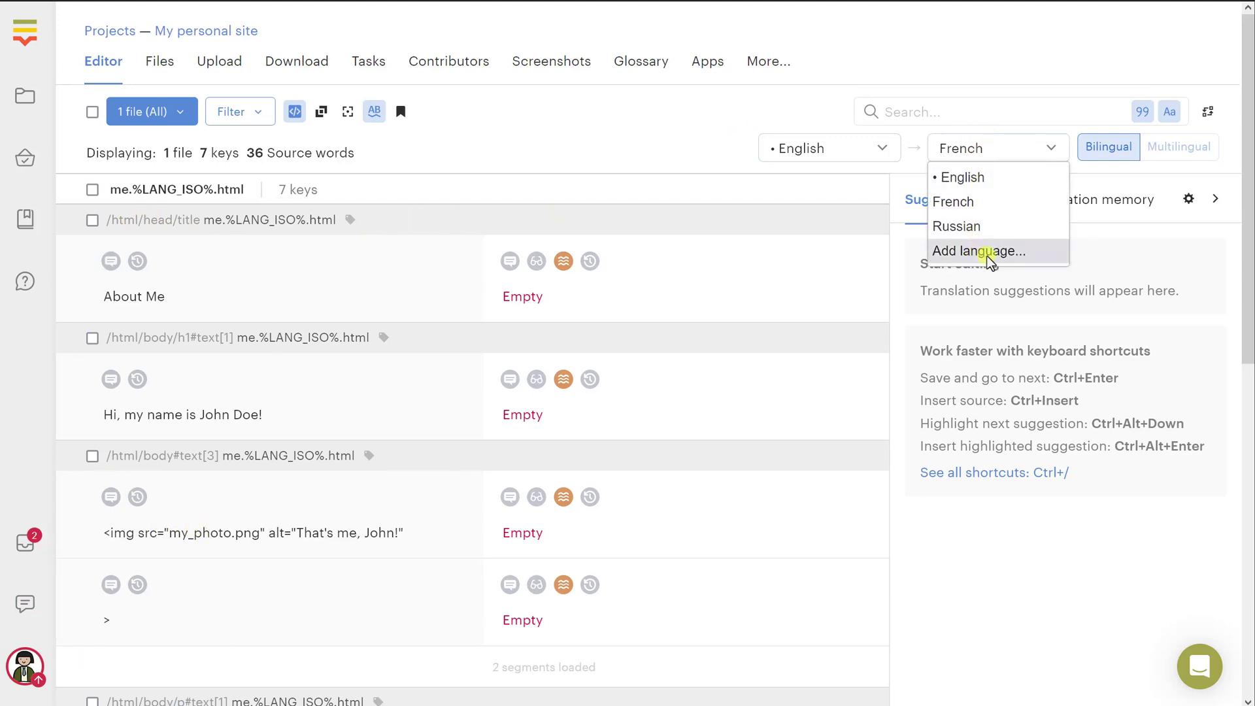
left_click(974, 226)
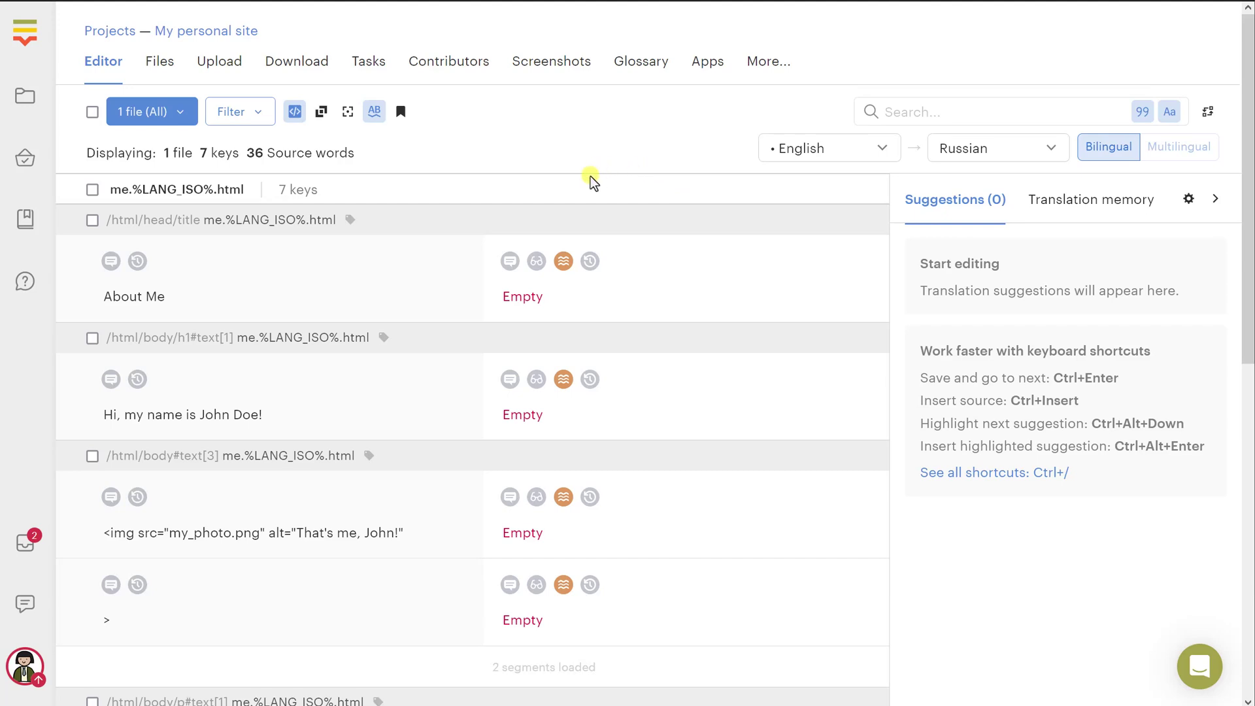
Open the empty Russian translation of About Me, review suggestions, and request a Lokalise AI translation.
left_click(517, 304)
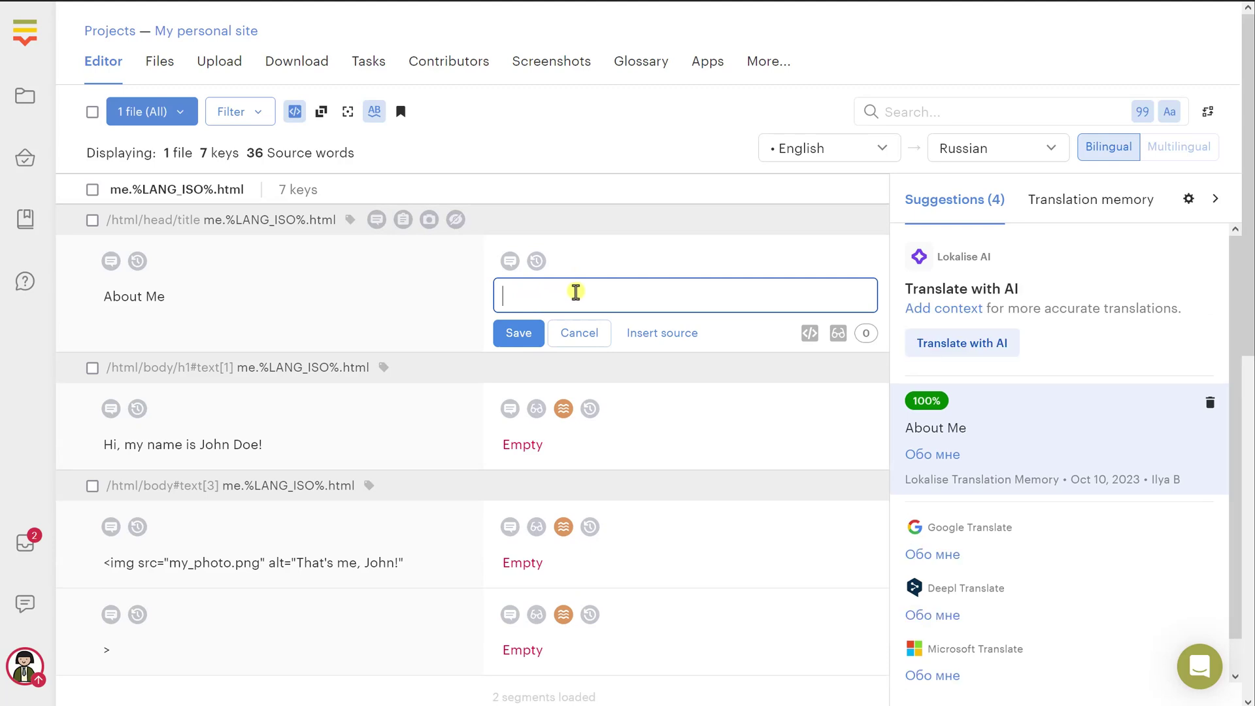
type("asdasd")
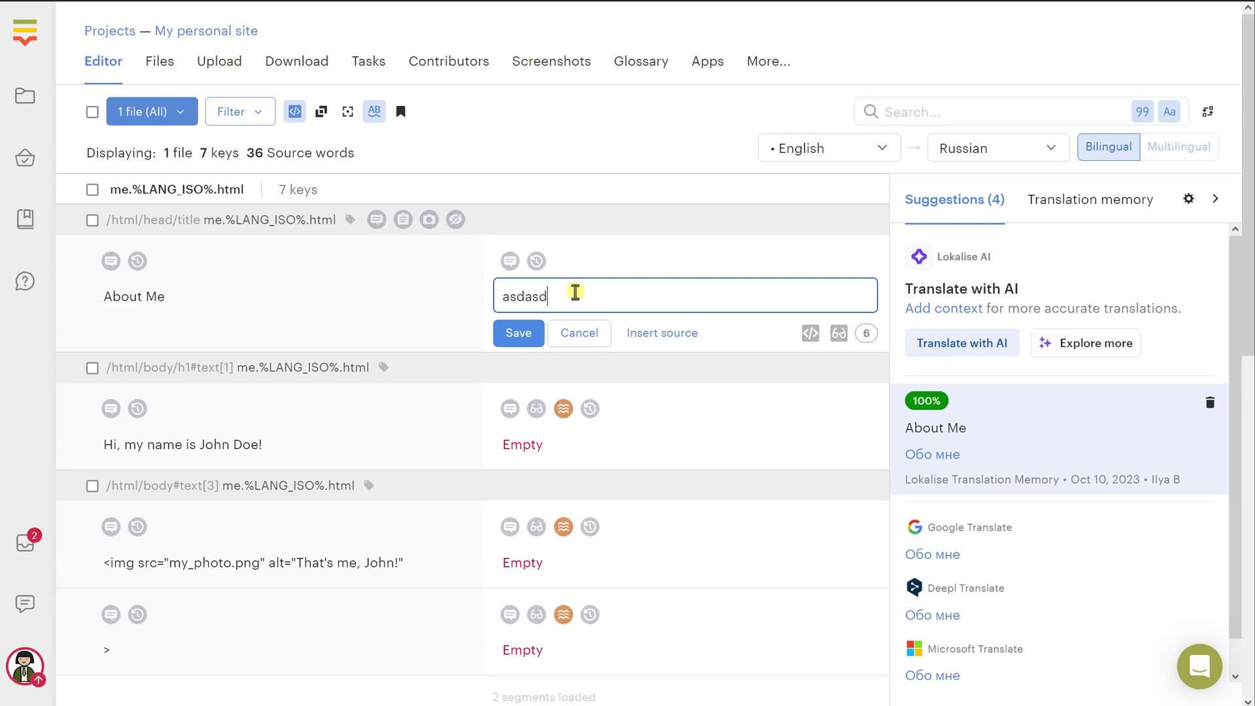
key("BackSpace")
key("BackSpace")
key("BackSpace")
key("BackSpace")
key("BackSpace")
scroll(990, 521, "down", 1)
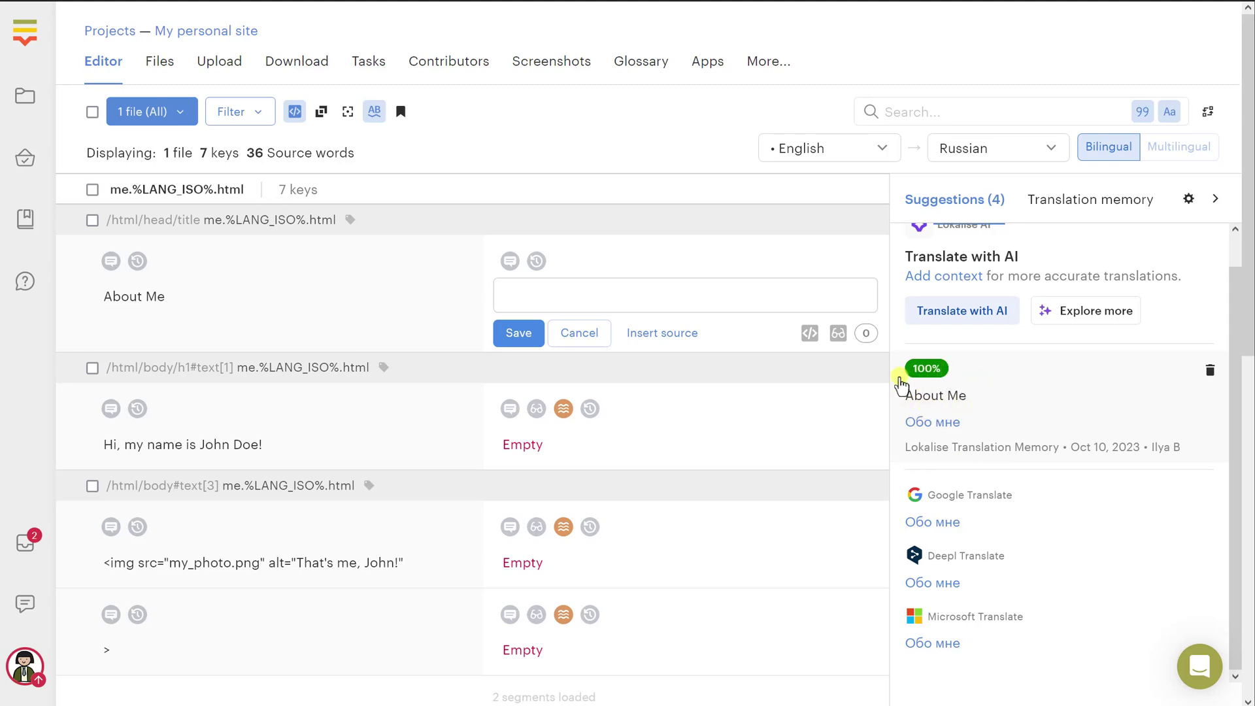
left_click(905, 413)
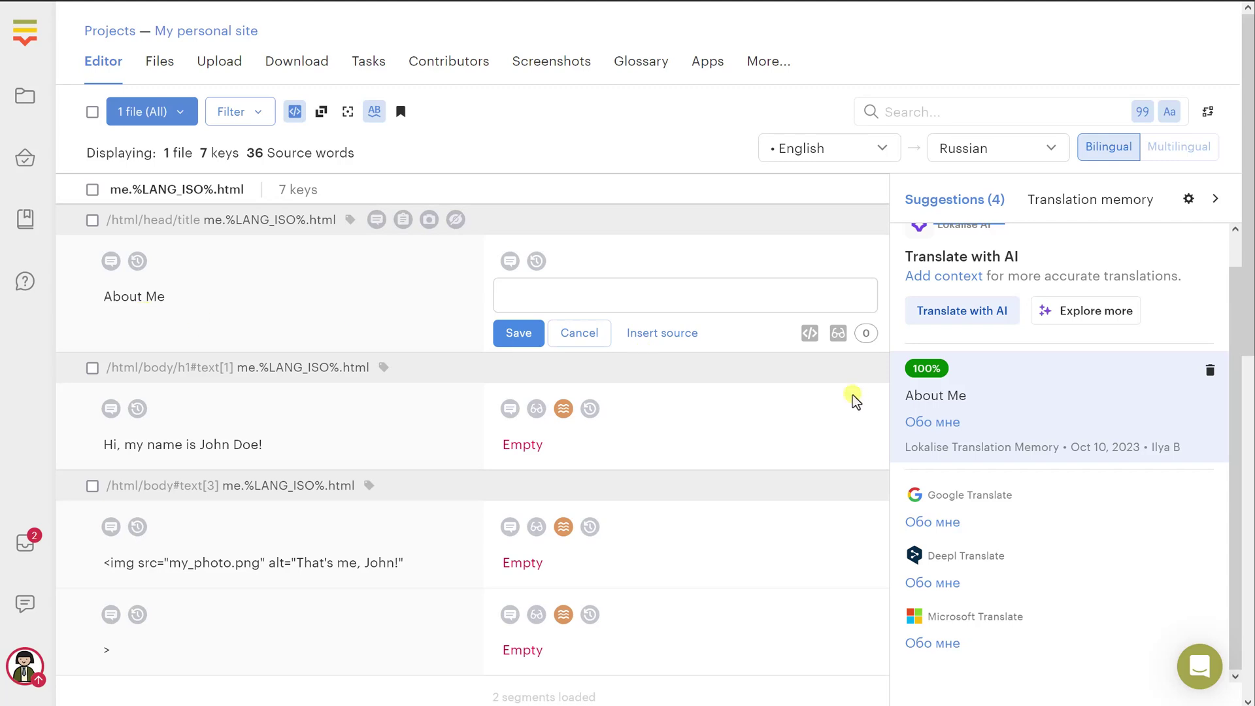
left_click(954, 423)
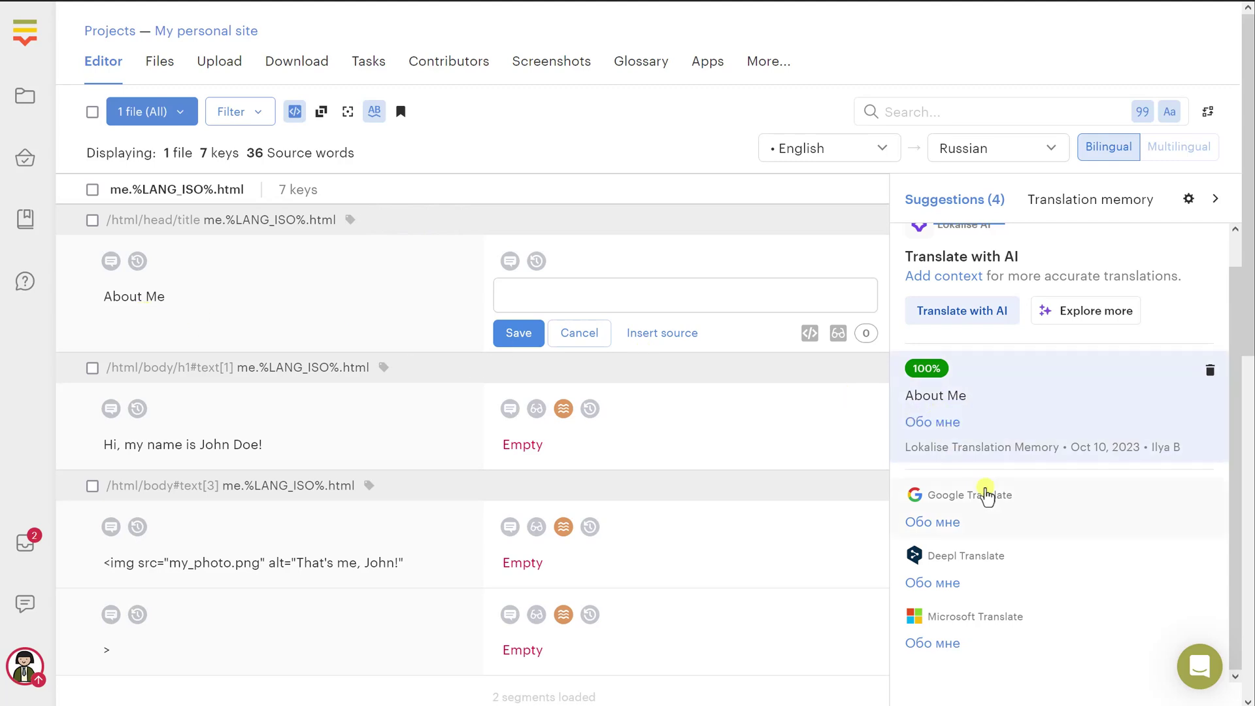
scroll(989, 495, "up", 1)
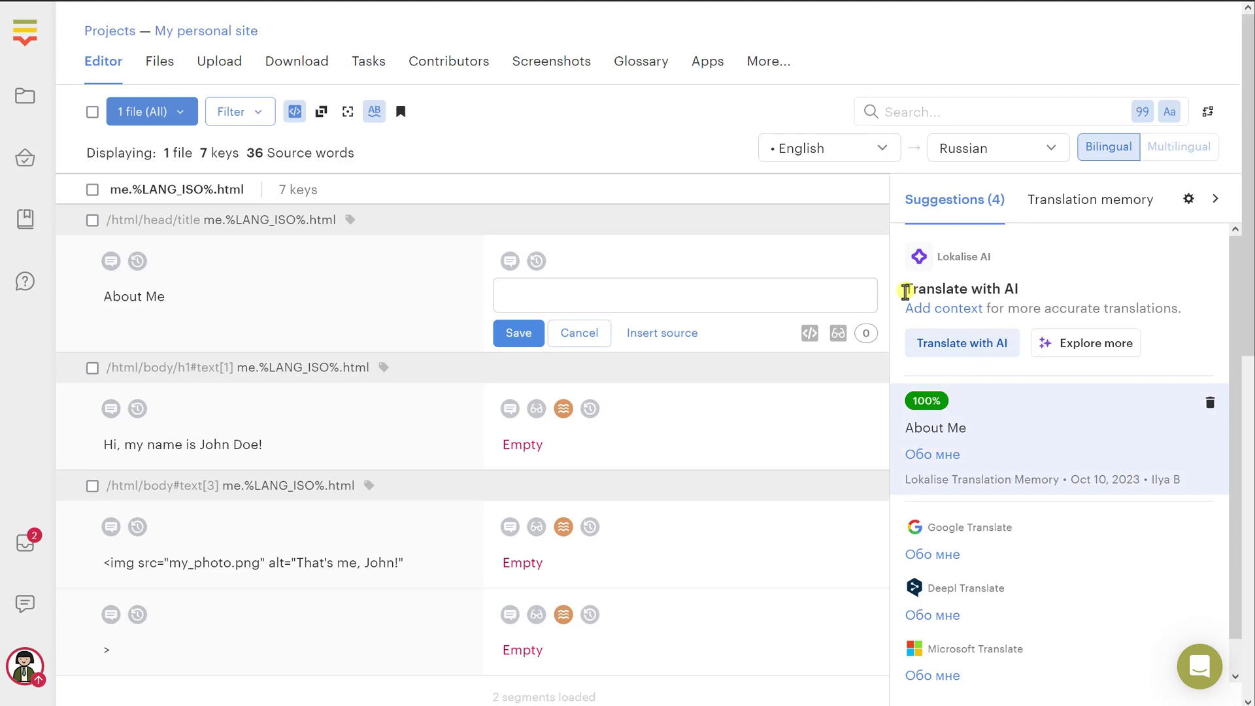
left_click_drag(905, 288, 1026, 288)
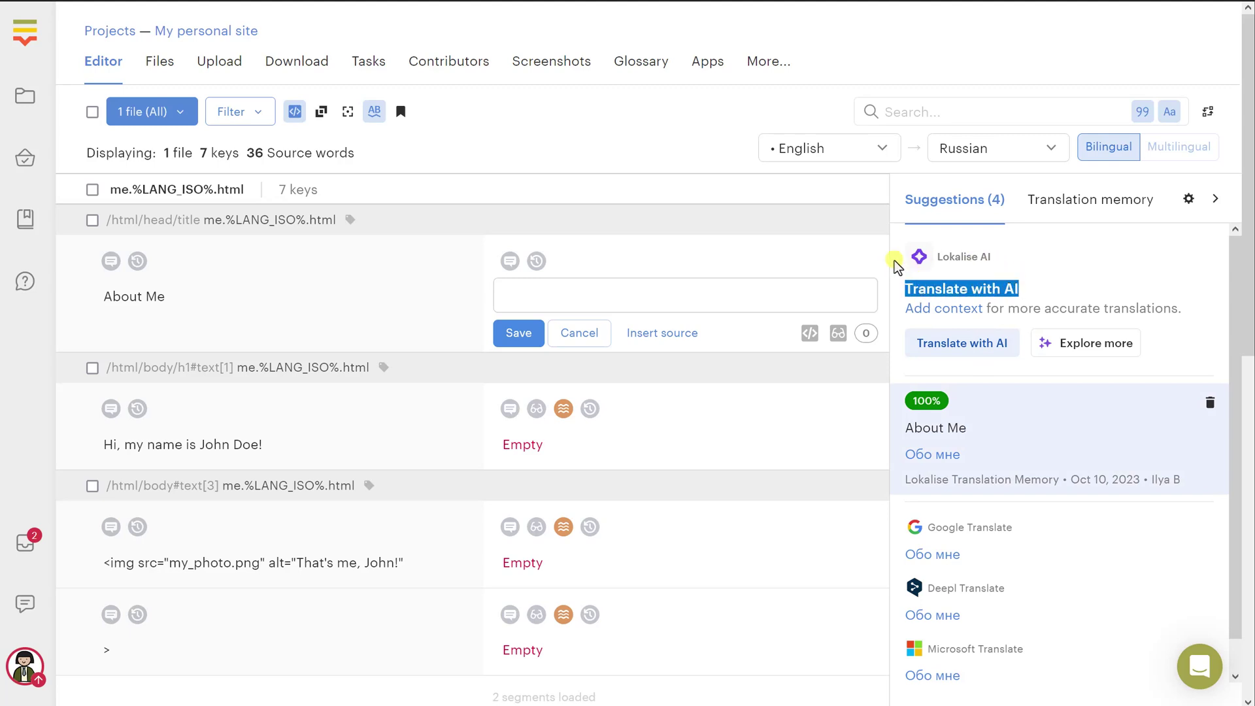
left_click(1033, 292)
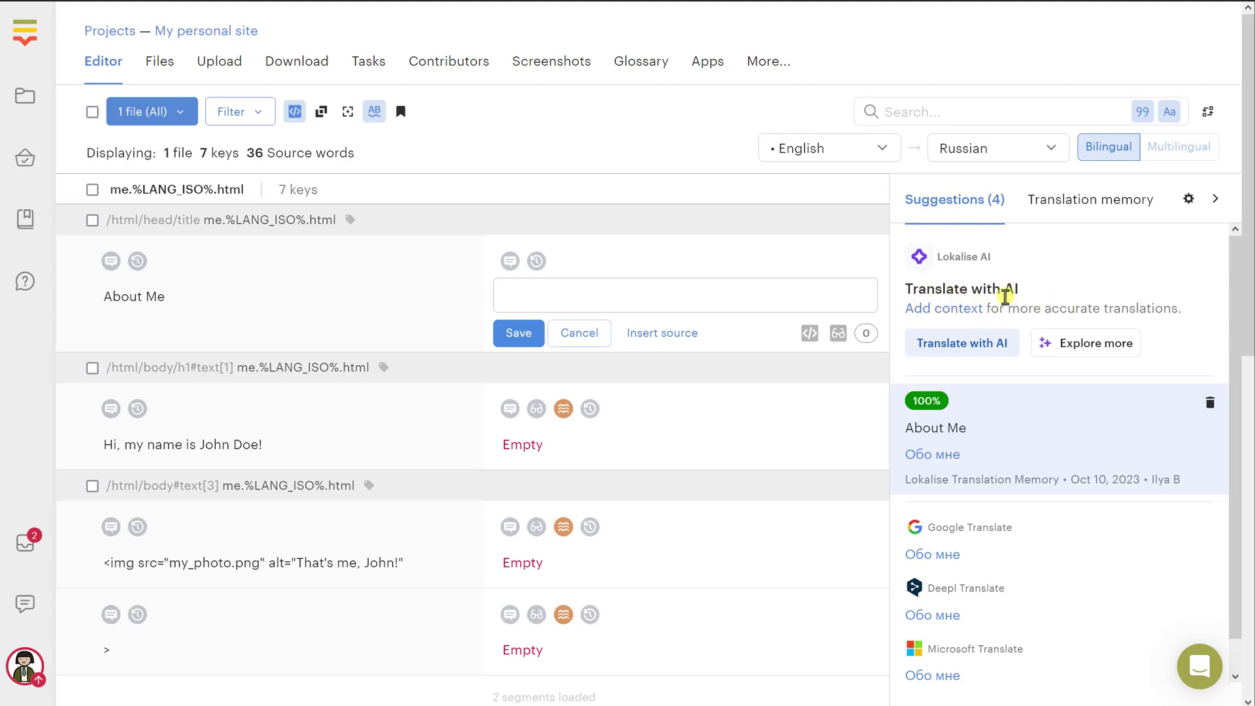
left_click(994, 341)
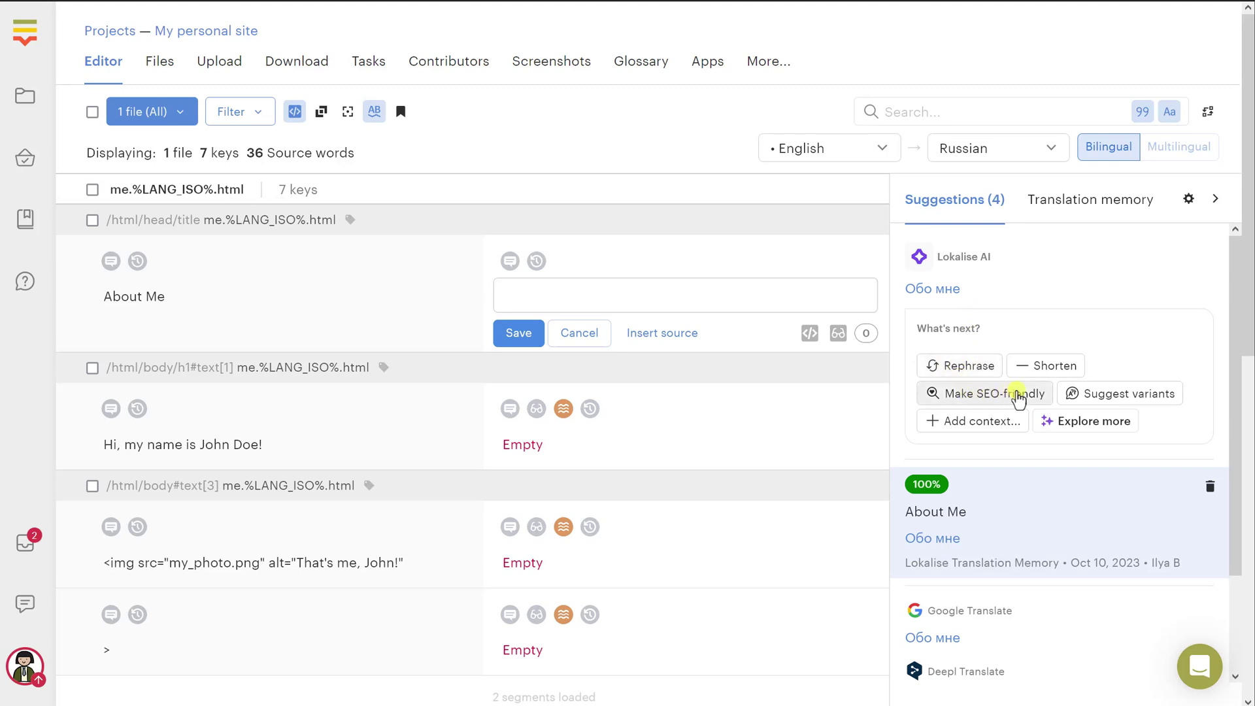
Insert the Lokalise AI suggestion 'Обо мне' for About Me and save it.
left_click(1131, 396)
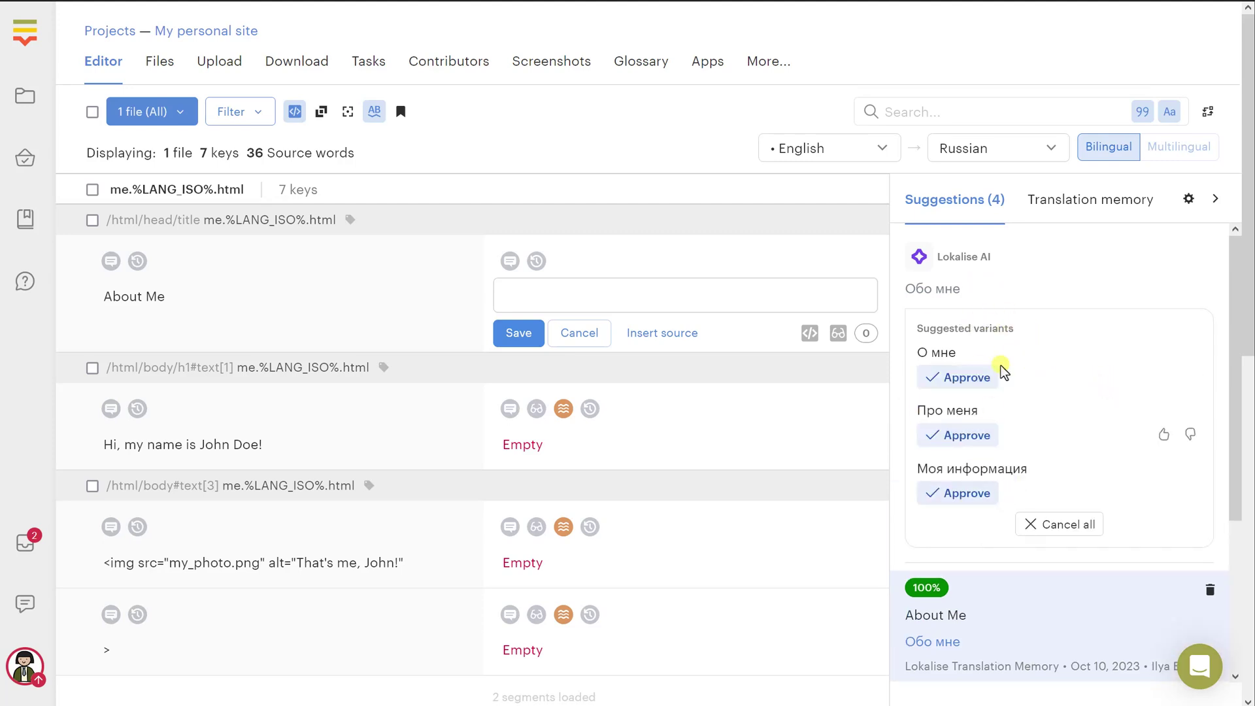
left_click(1075, 526)
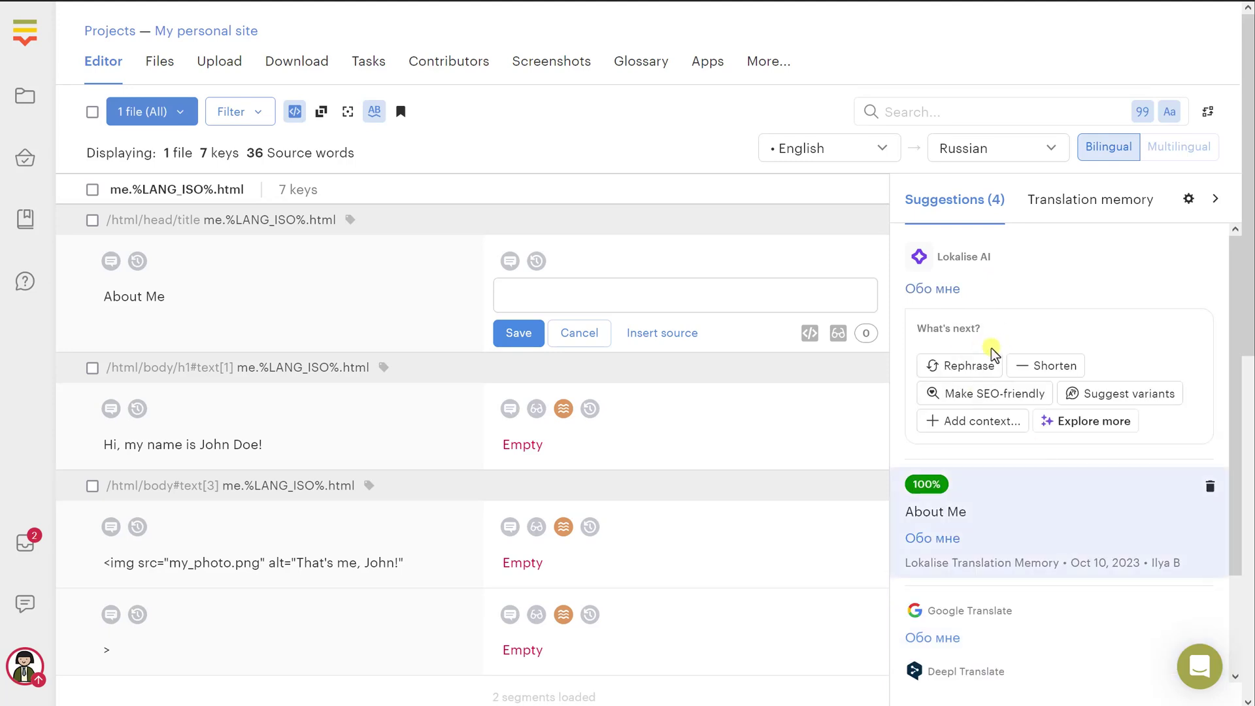
left_click(954, 289)
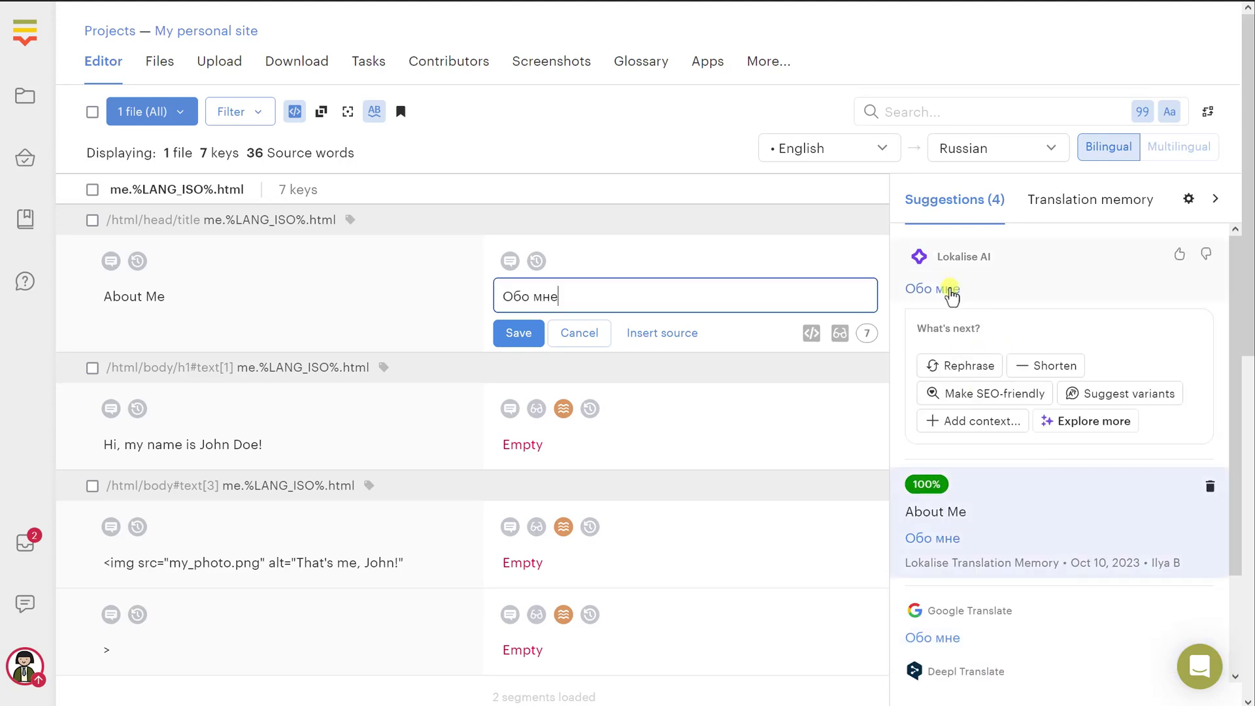
left_click(517, 334)
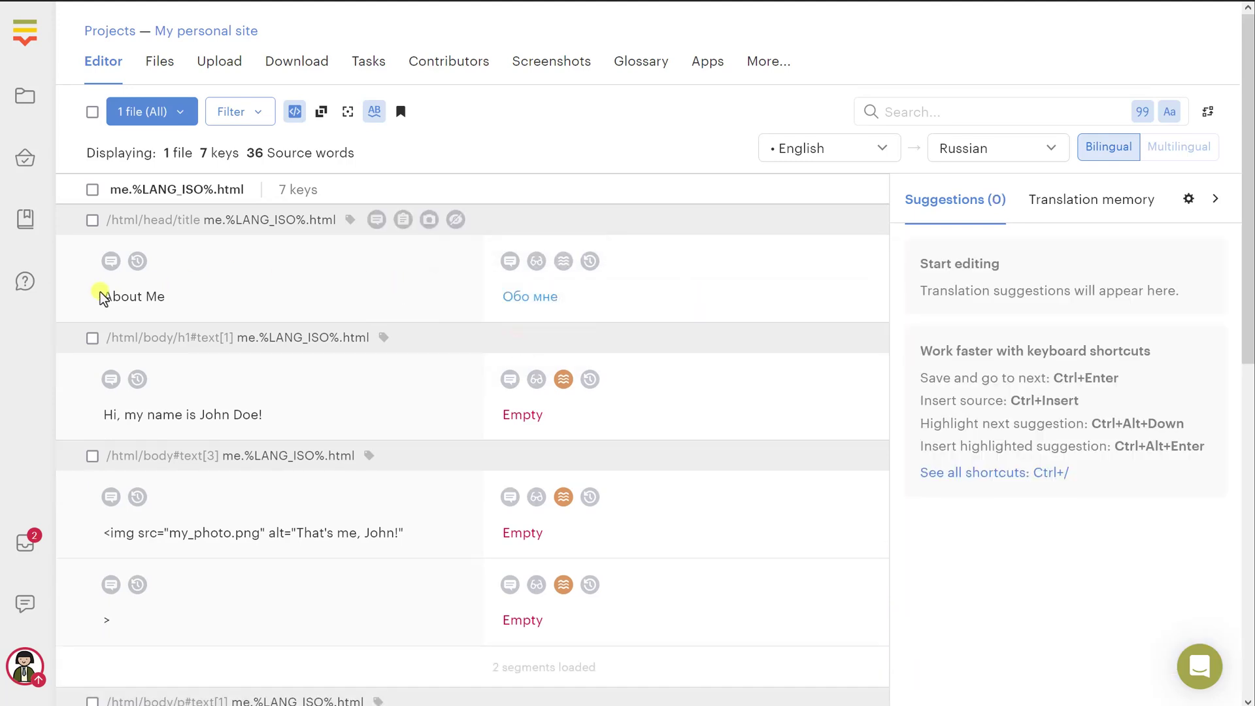
Save the Google Translate suggestion as the Russian translation of the greeting heading.
left_click_drag(98, 299, 162, 298)
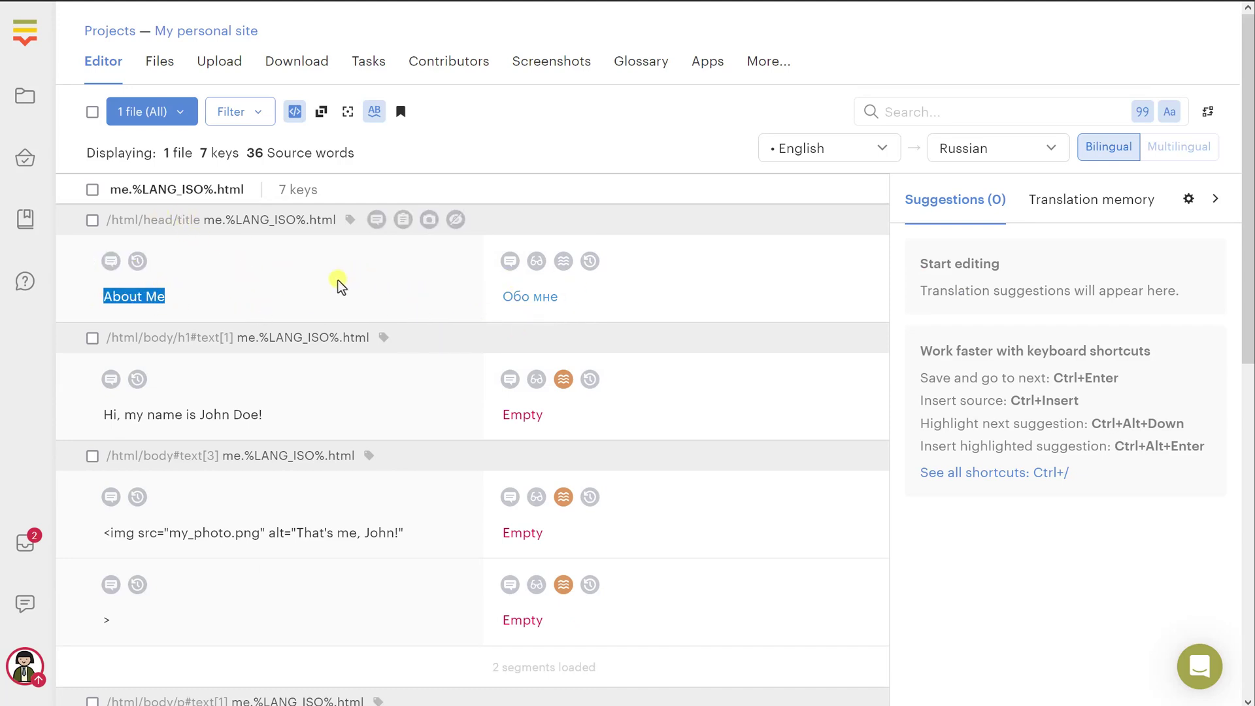
left_click(532, 416)
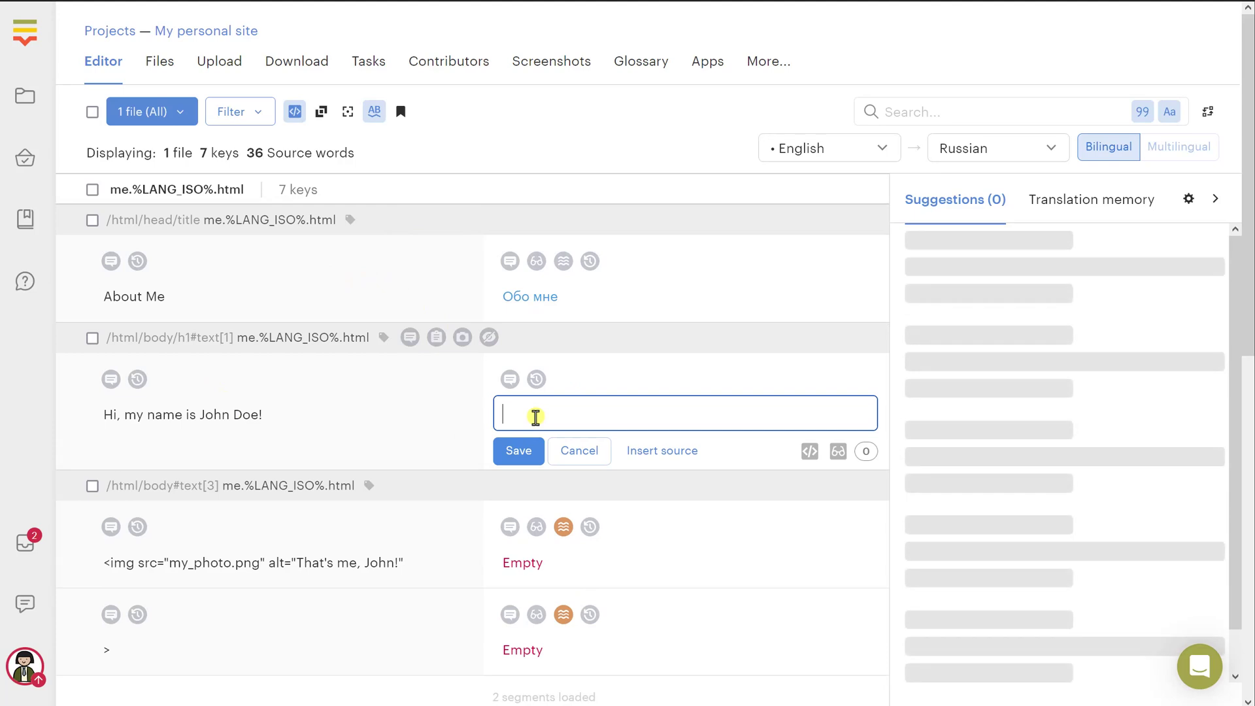
scroll(1055, 440, "down", 1)
left_click(1066, 526)
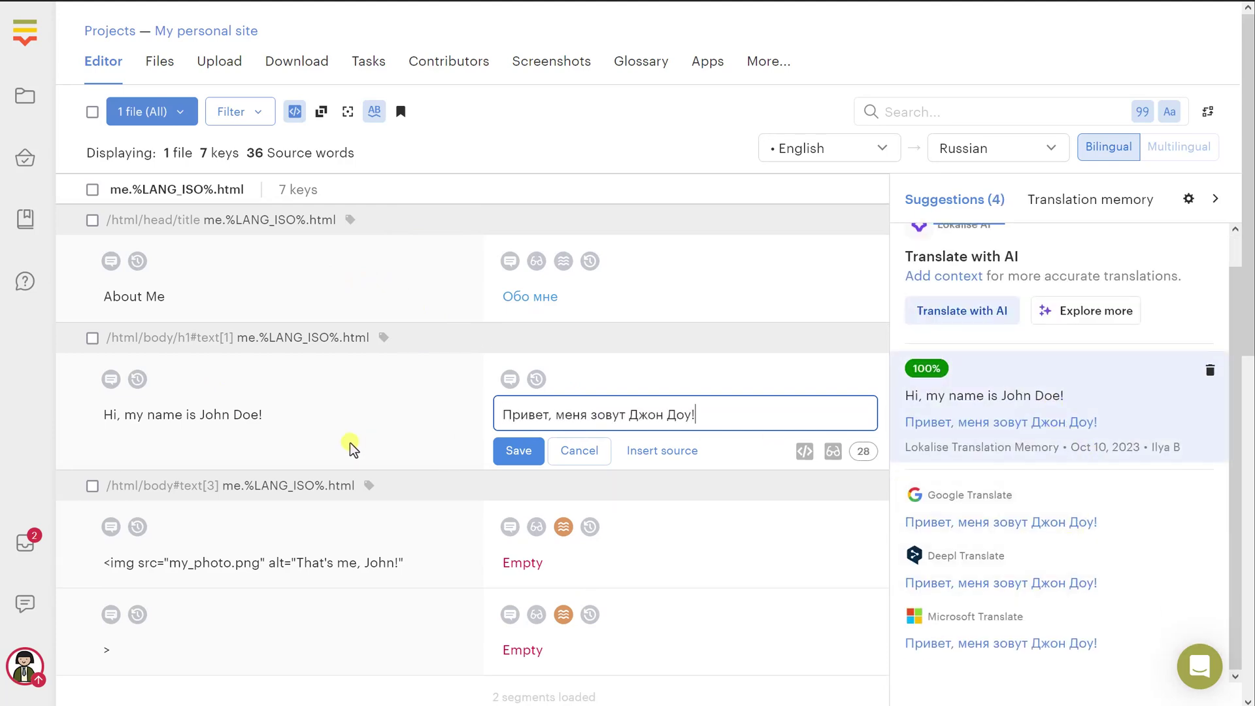
left_click(516, 450)
Translate the photo img tag into Russian, replacing its English alt text, and save.
scroll(426, 384, "down", 3)
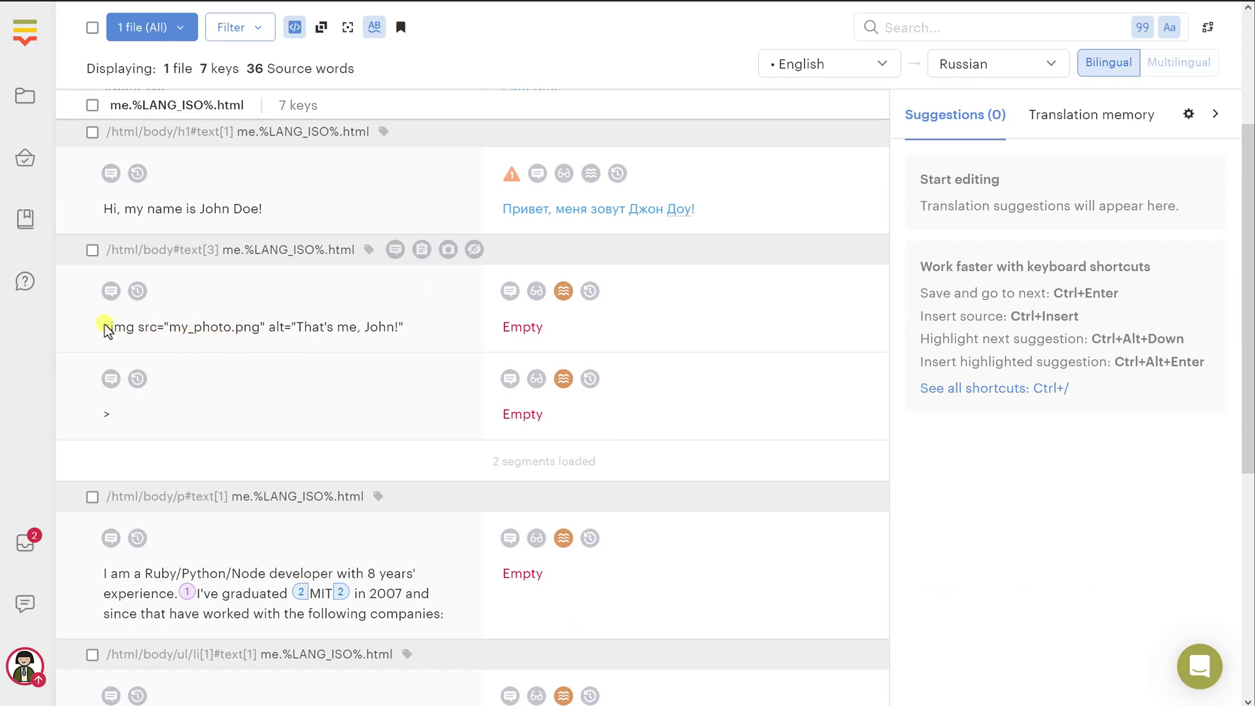
left_click_drag(103, 326, 414, 328)
left_click(414, 327)
left_click_drag(108, 330, 224, 331)
left_click_drag(103, 413, 135, 418)
left_click(91, 412)
left_click_drag(298, 326, 390, 328)
left_click(507, 325)
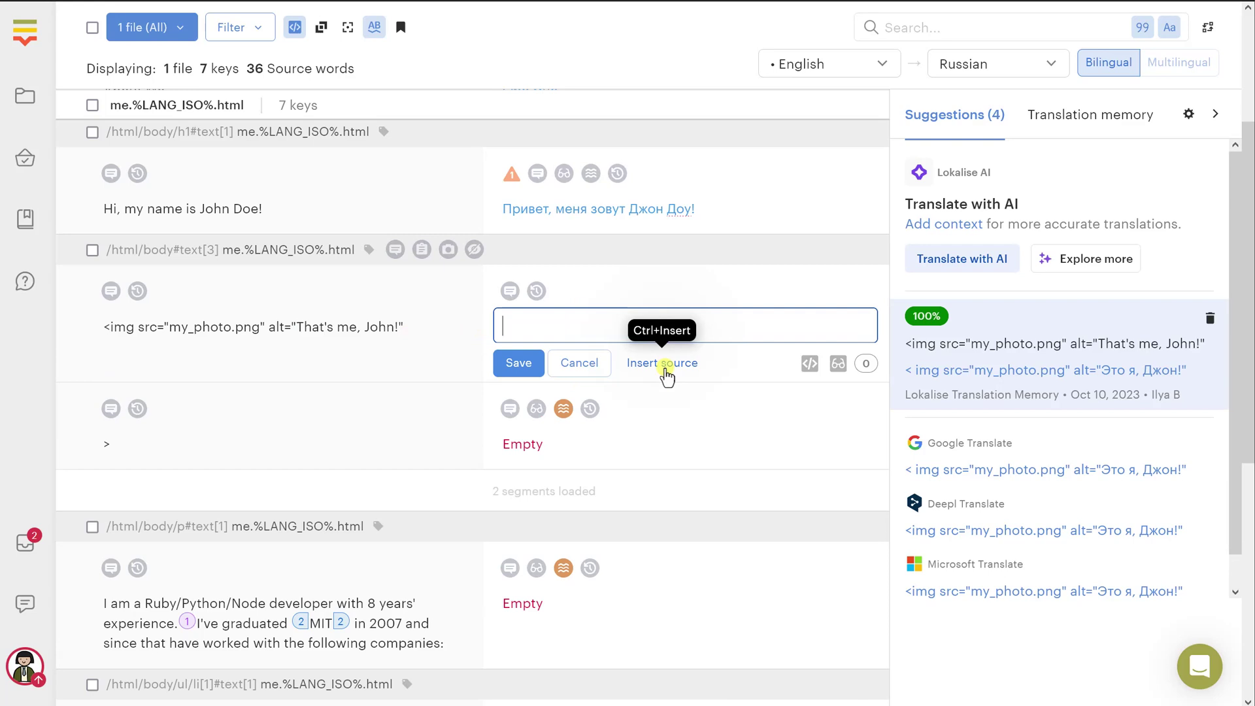
left_click(664, 369)
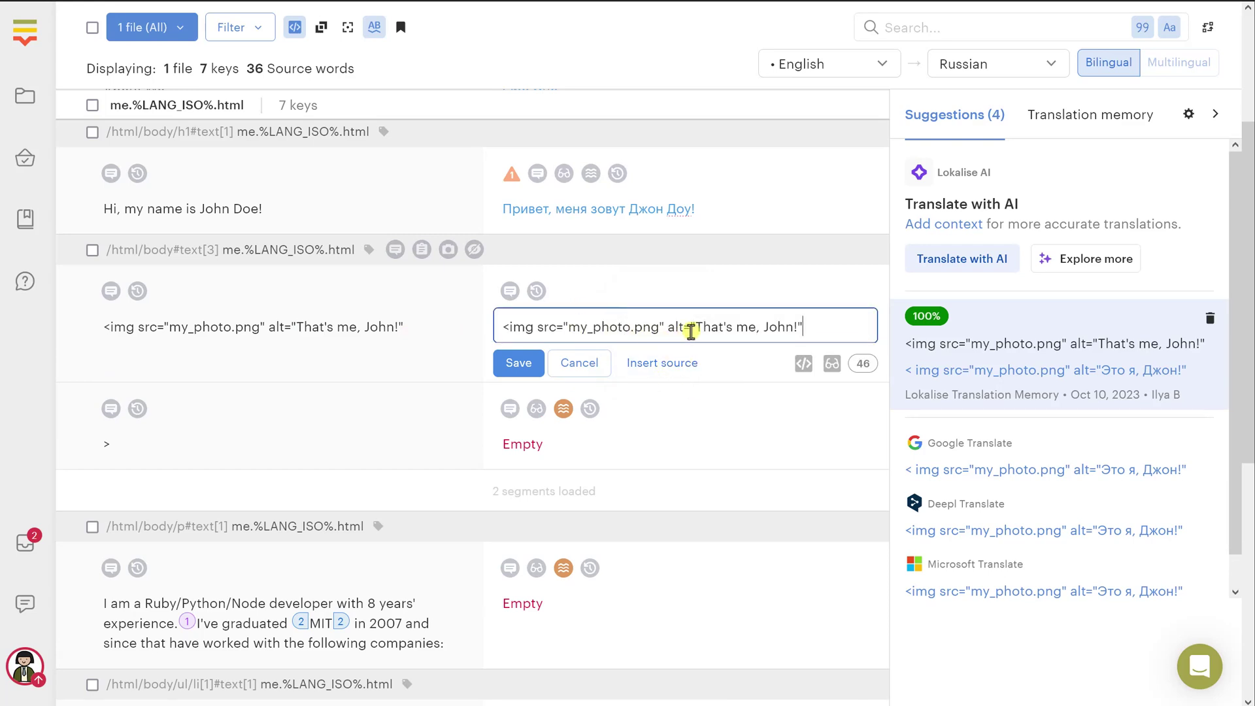
left_click_drag(691, 330, 800, 327)
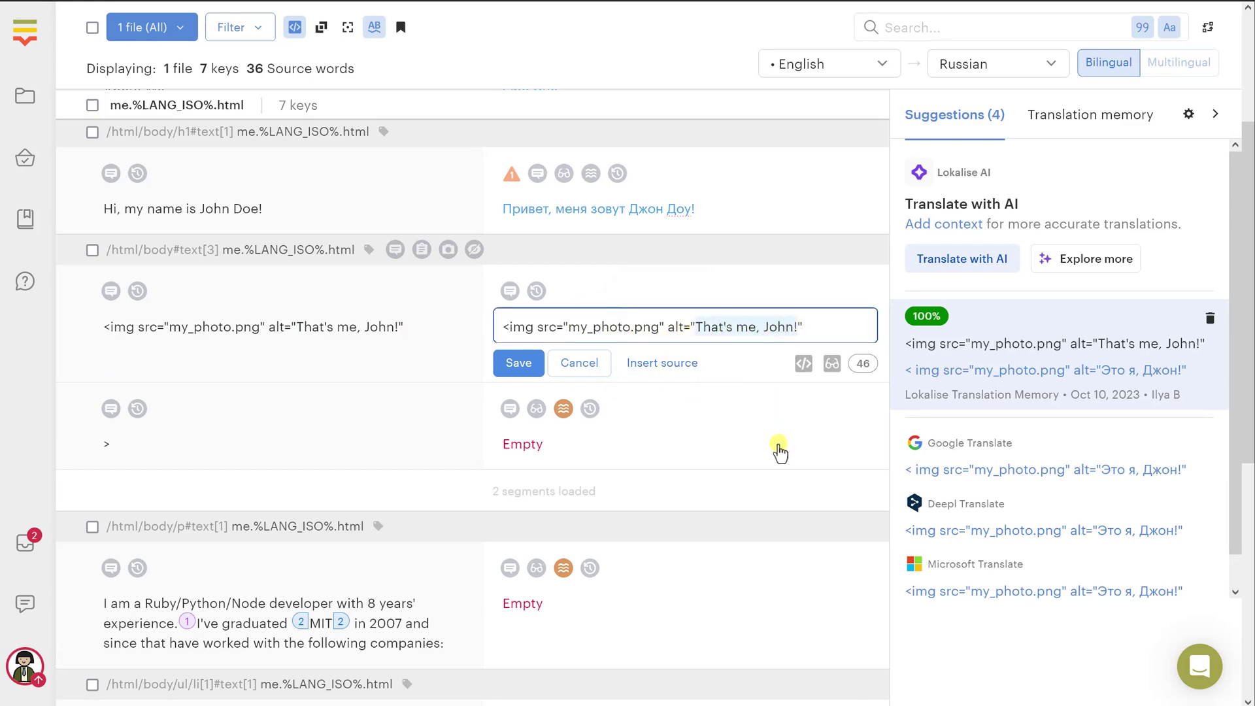
key("BackSpace")
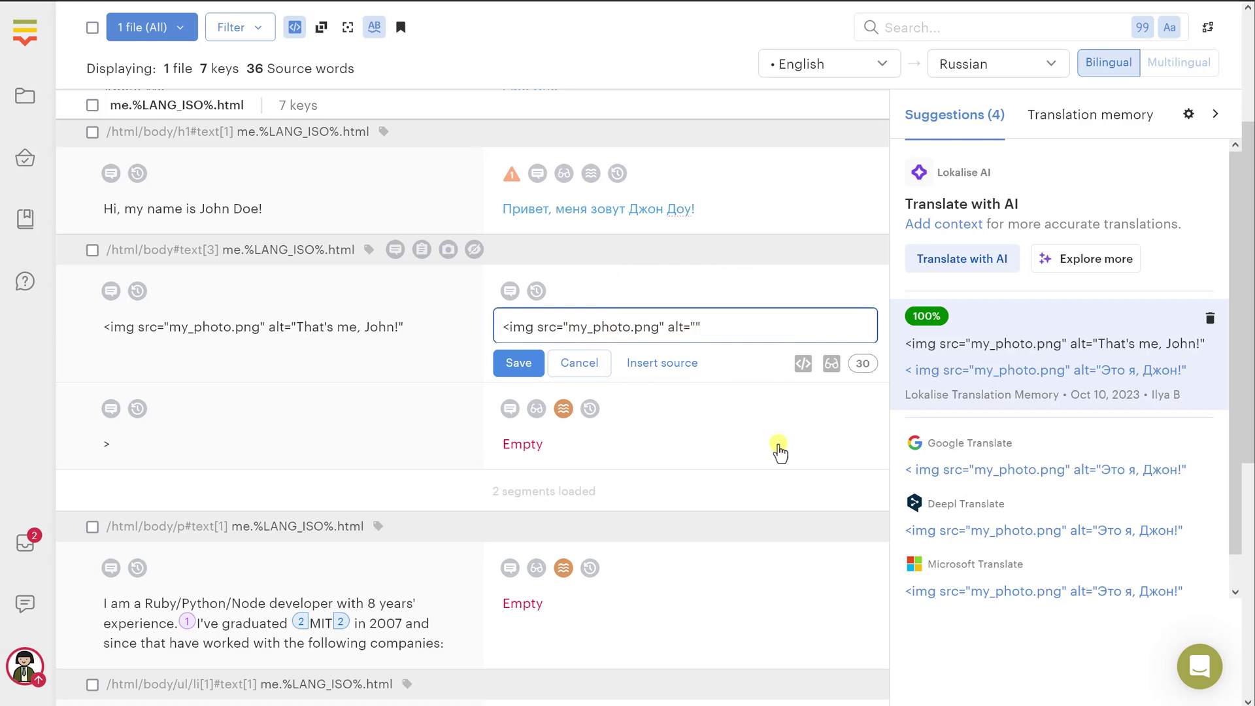
key("ctrl+alt+Return")
key("ctrl+Return")
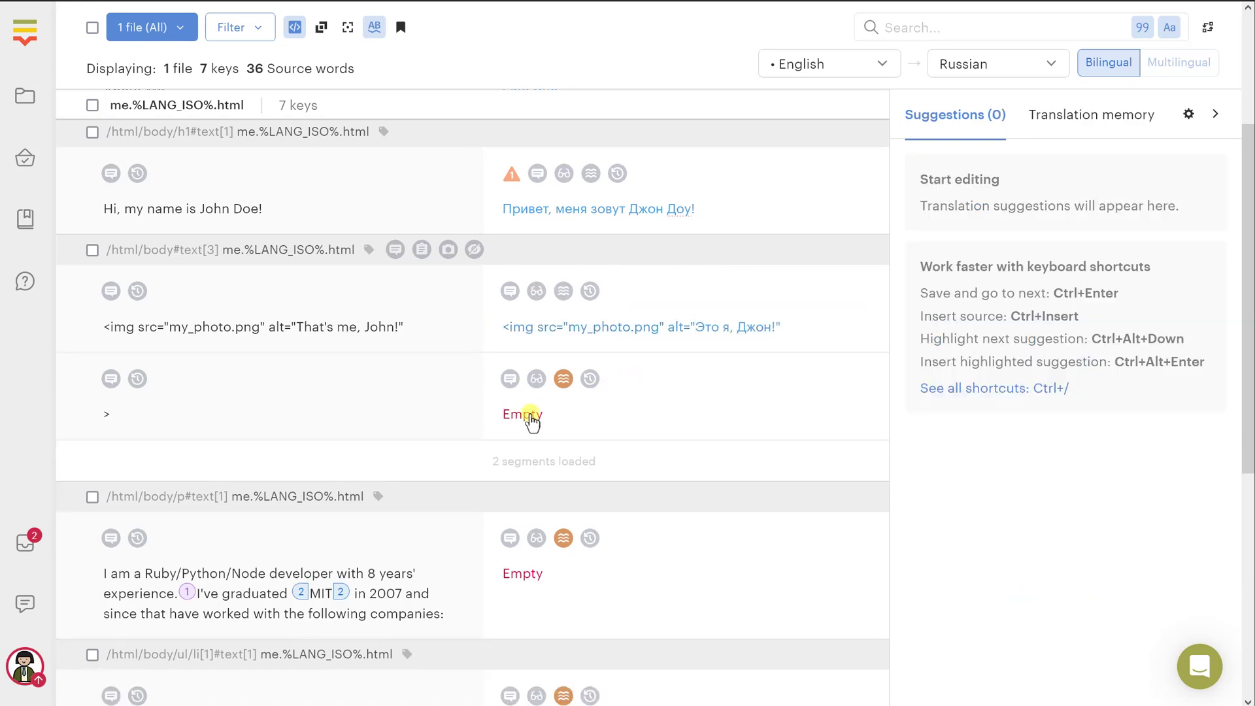
scroll(434, 402, "down", 5)
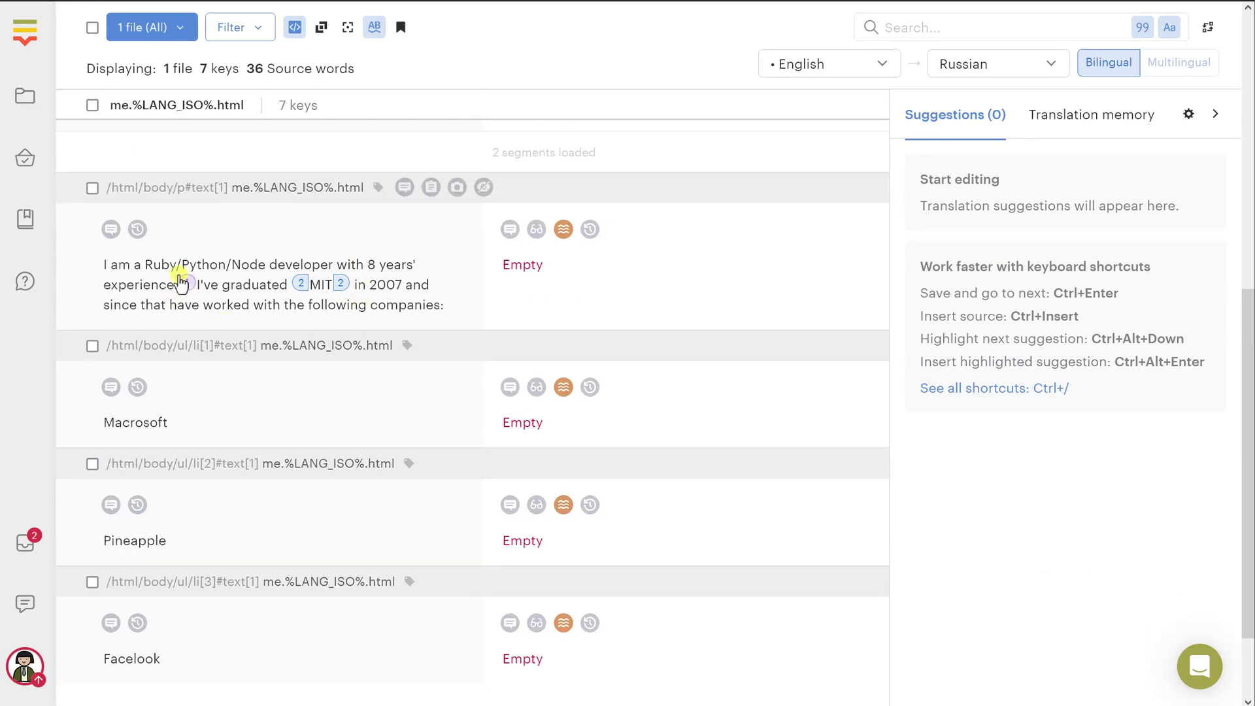
mouse_move(189, 288)
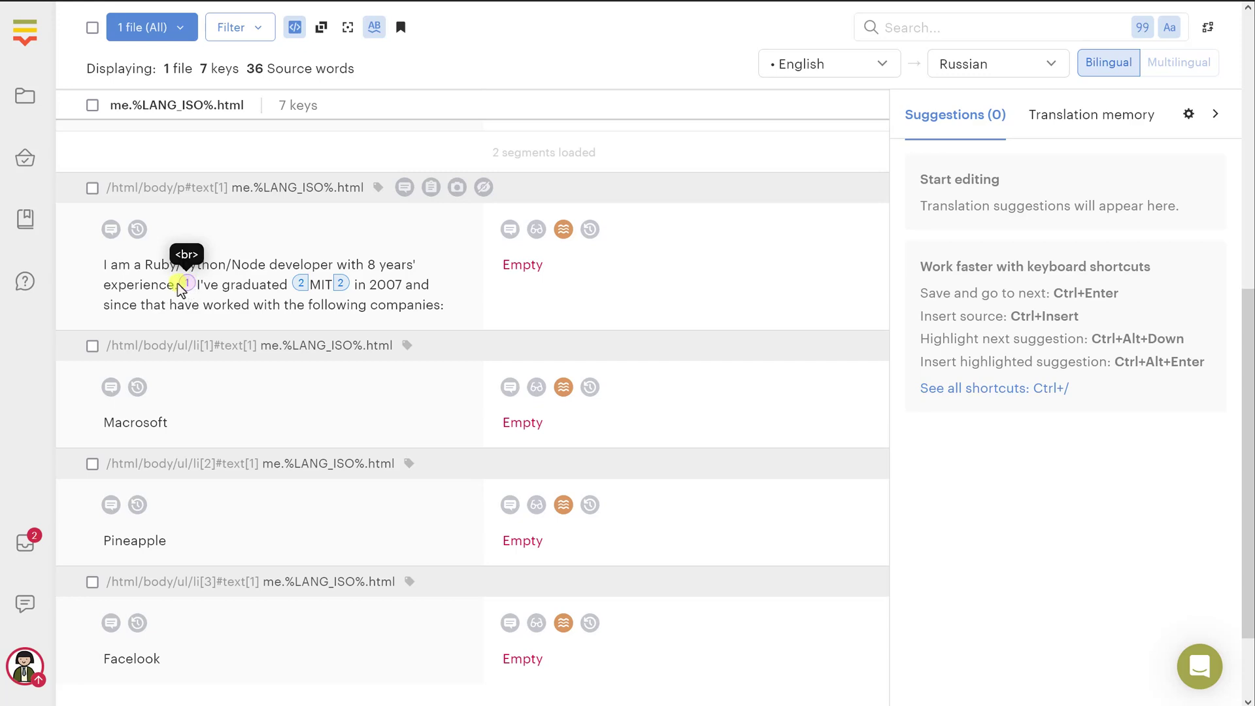
mouse_move(300, 288)
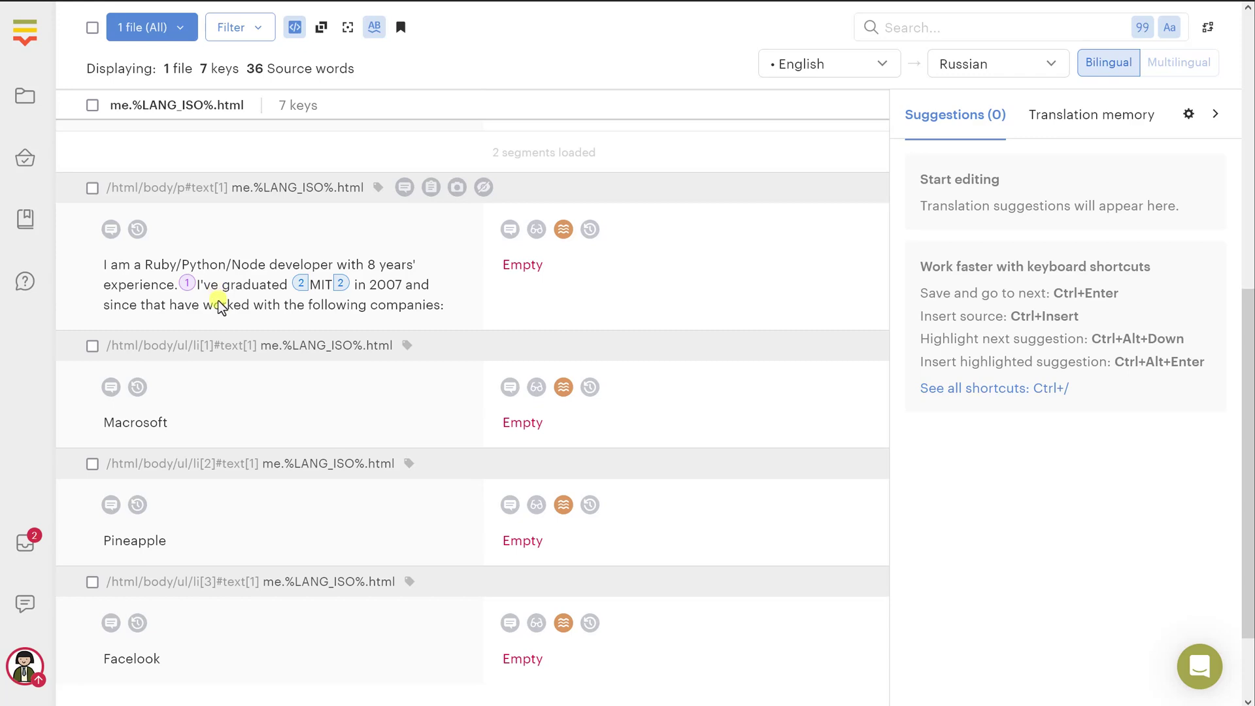
scroll(219, 307, "up", 2)
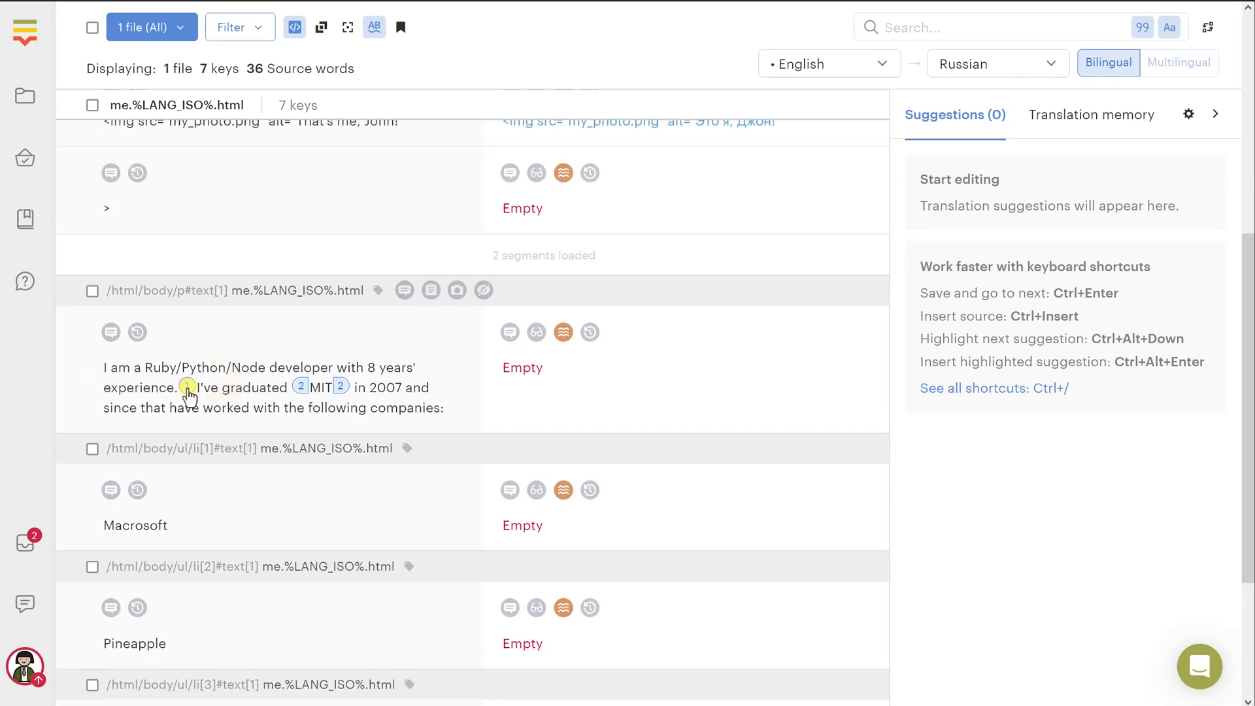
mouse_move(189, 394)
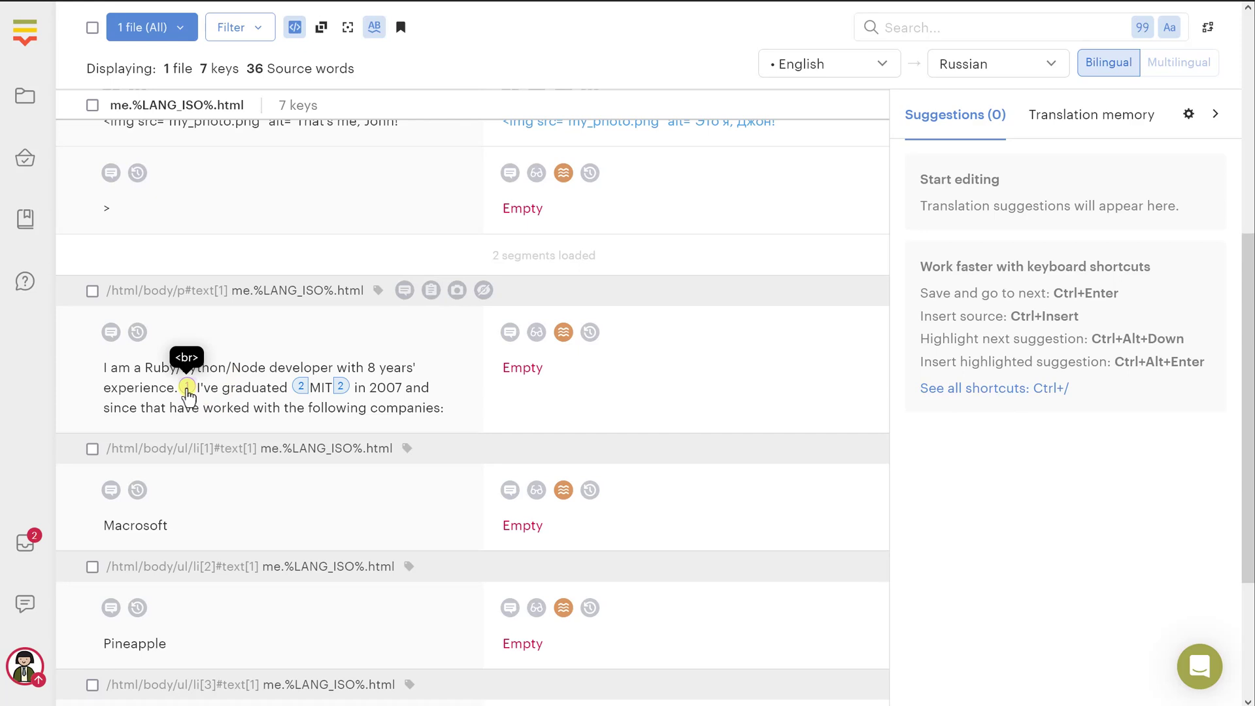
left_click(295, 38)
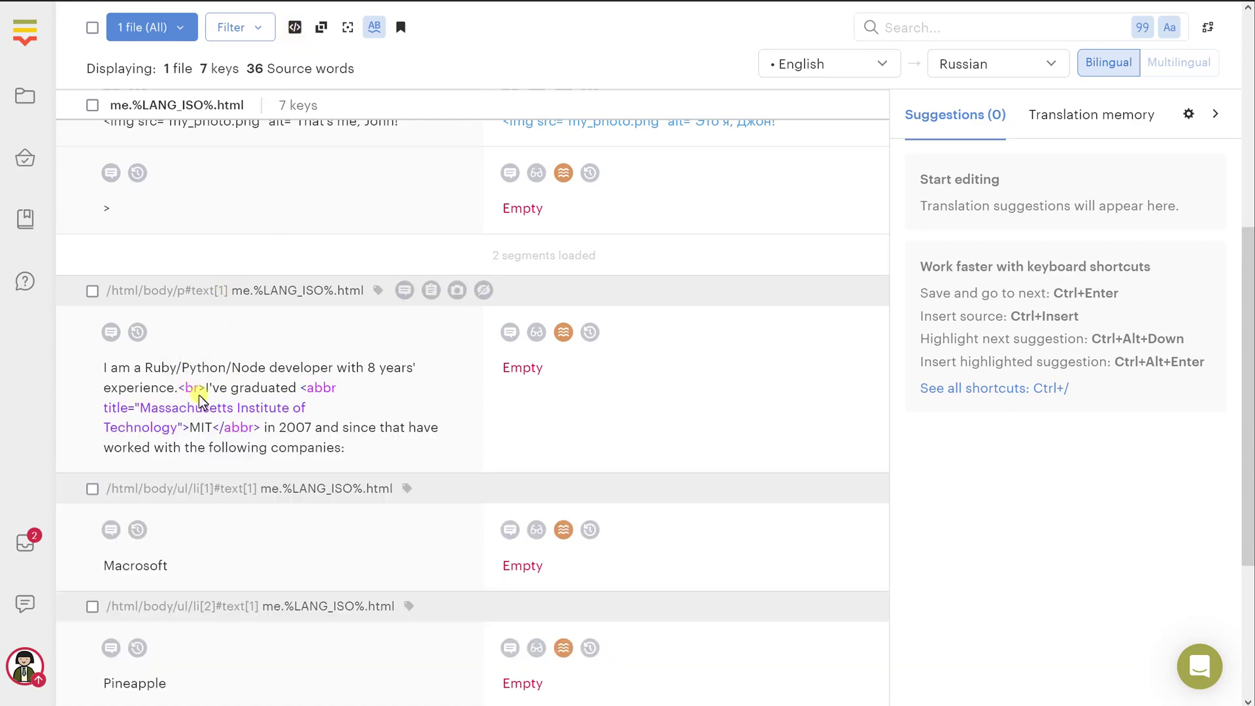
left_click(295, 30)
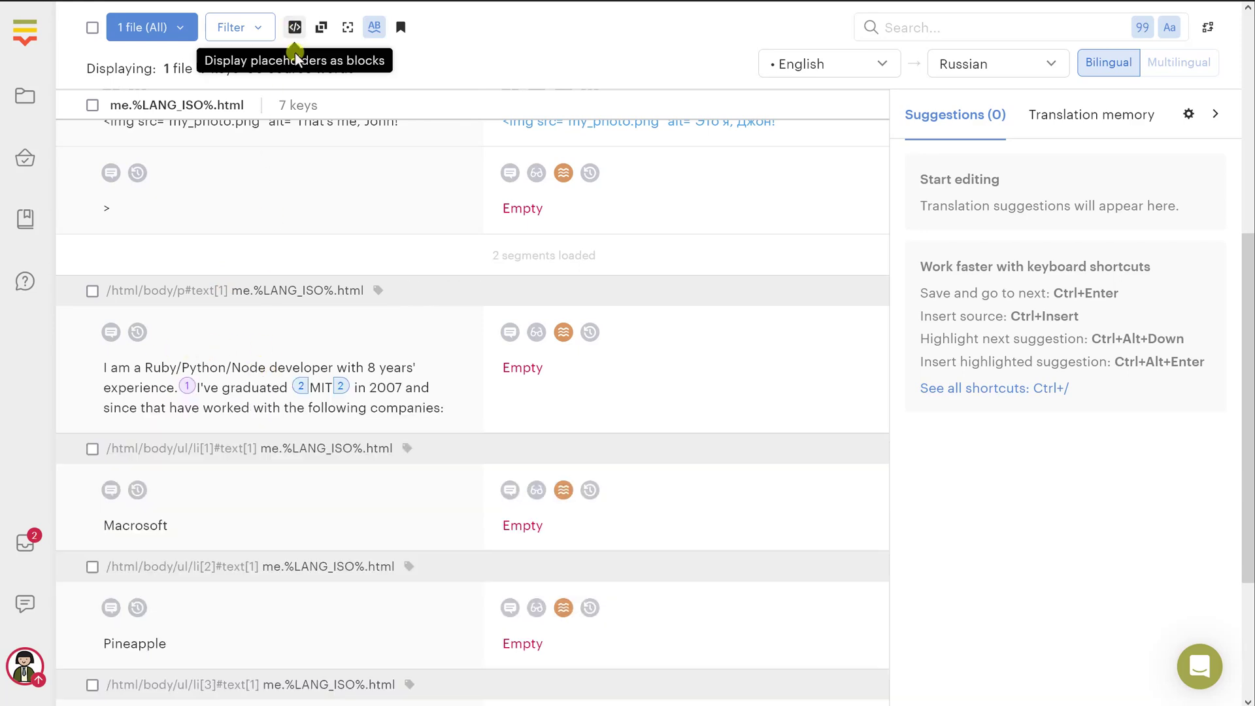
Save the translation-memory Russian version of the developer paragraph, keeping its <br> and <abbr> tags.
left_click(530, 369)
left_click(658, 403)
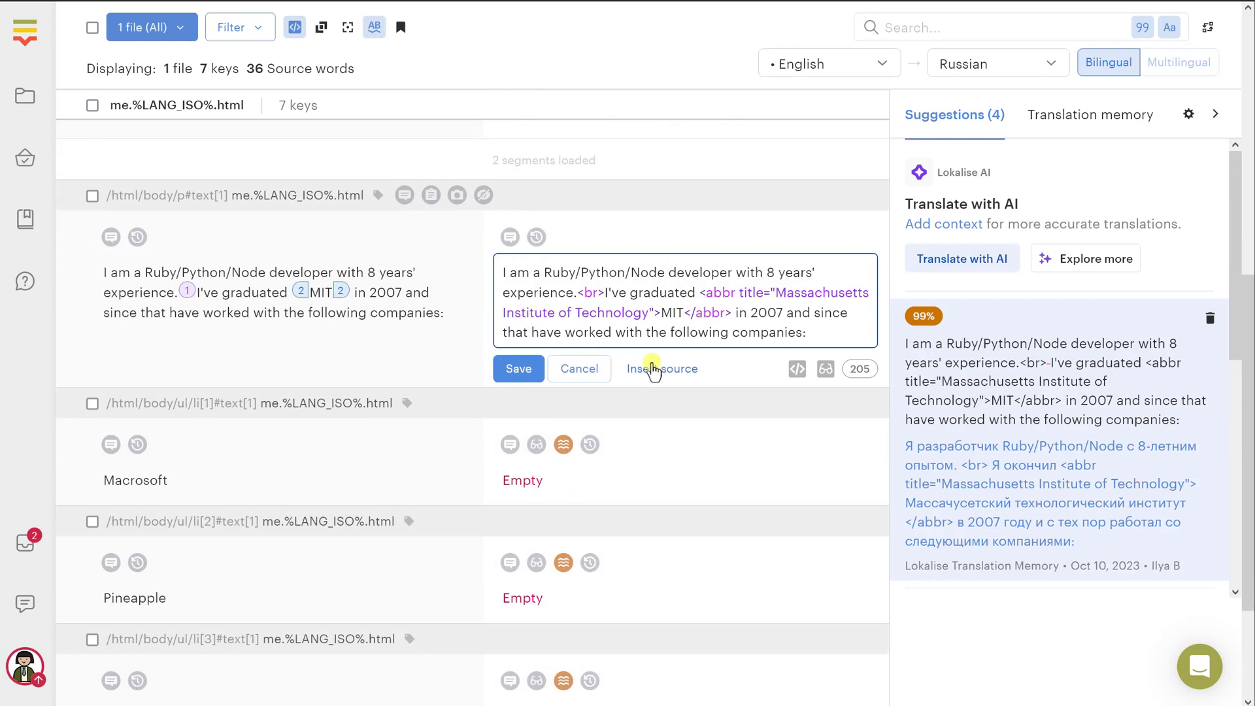
left_click(799, 372)
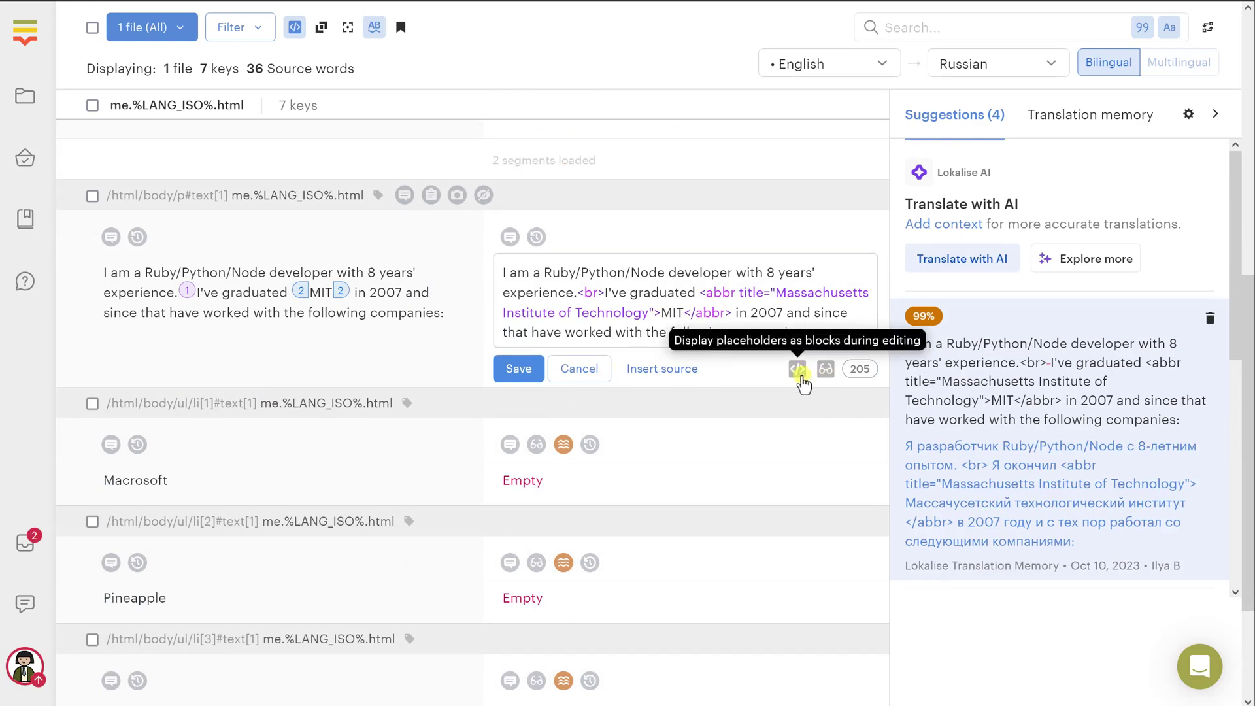
left_click(797, 350)
left_click(798, 369)
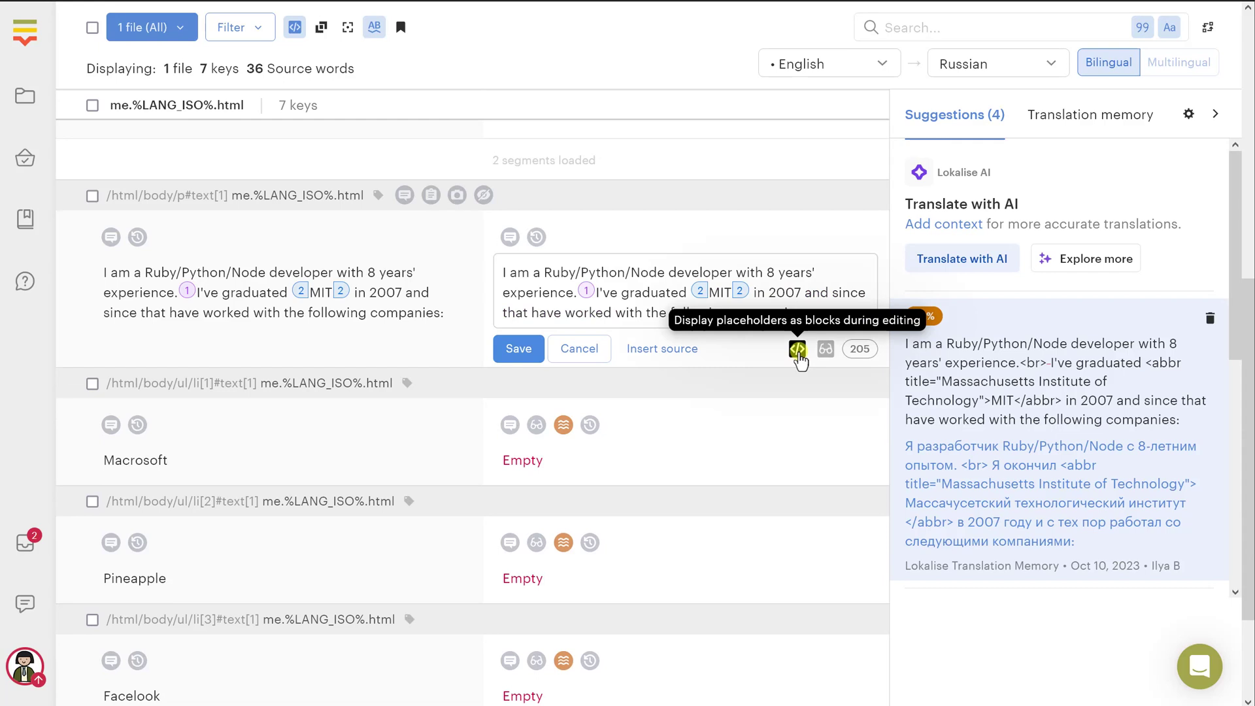
left_click(797, 351)
left_click(777, 292)
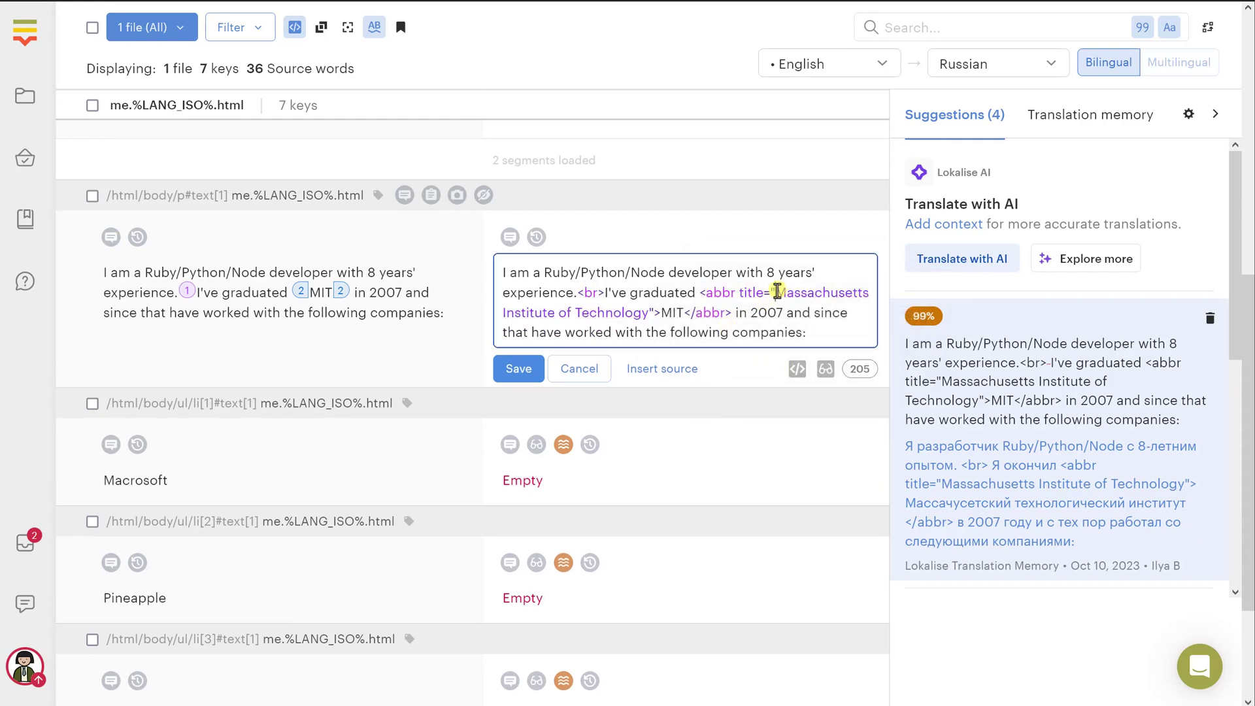
left_click_drag(840, 294, 648, 312)
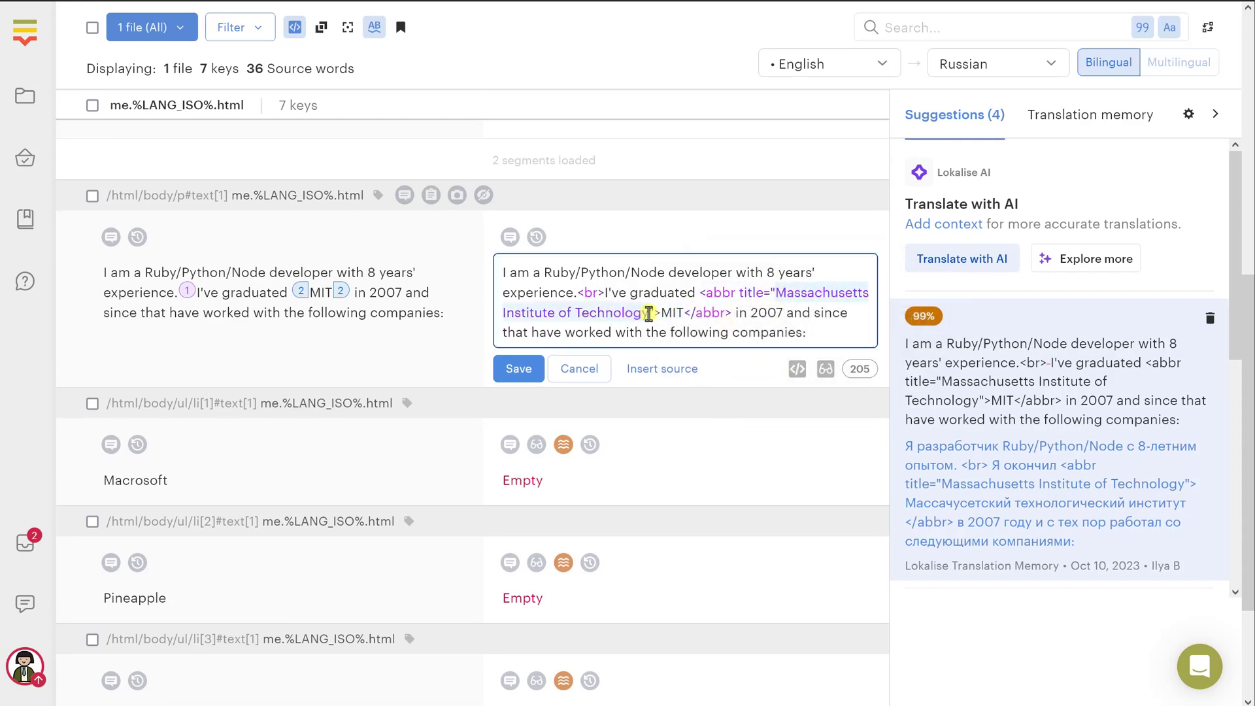
key("ctrl+a")
type("Я разработчик Ruby/Python/Node с 8-летним опытом. <br> Я окончил <abbr title=\"Massachusetts Institute of Technology\"> Массачусетский технологический институт </abbr> в 2007 году и с тех пор работал со следующими компаниями:")
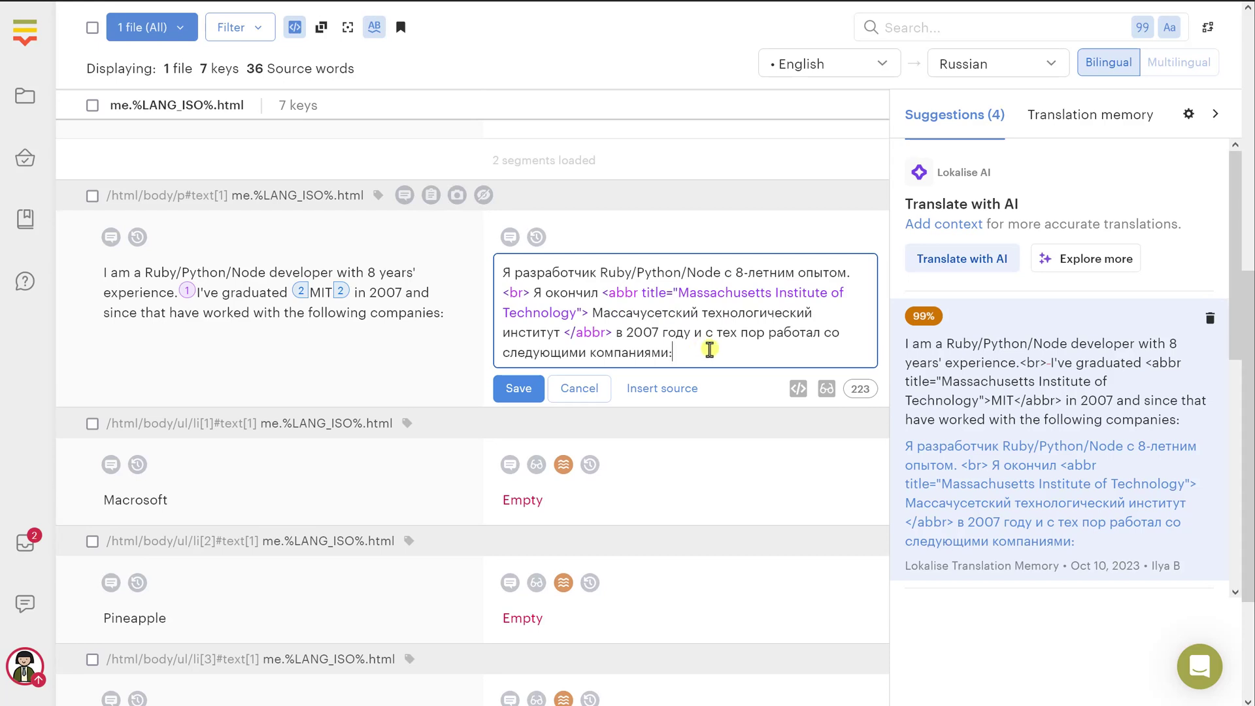
left_click(516, 388)
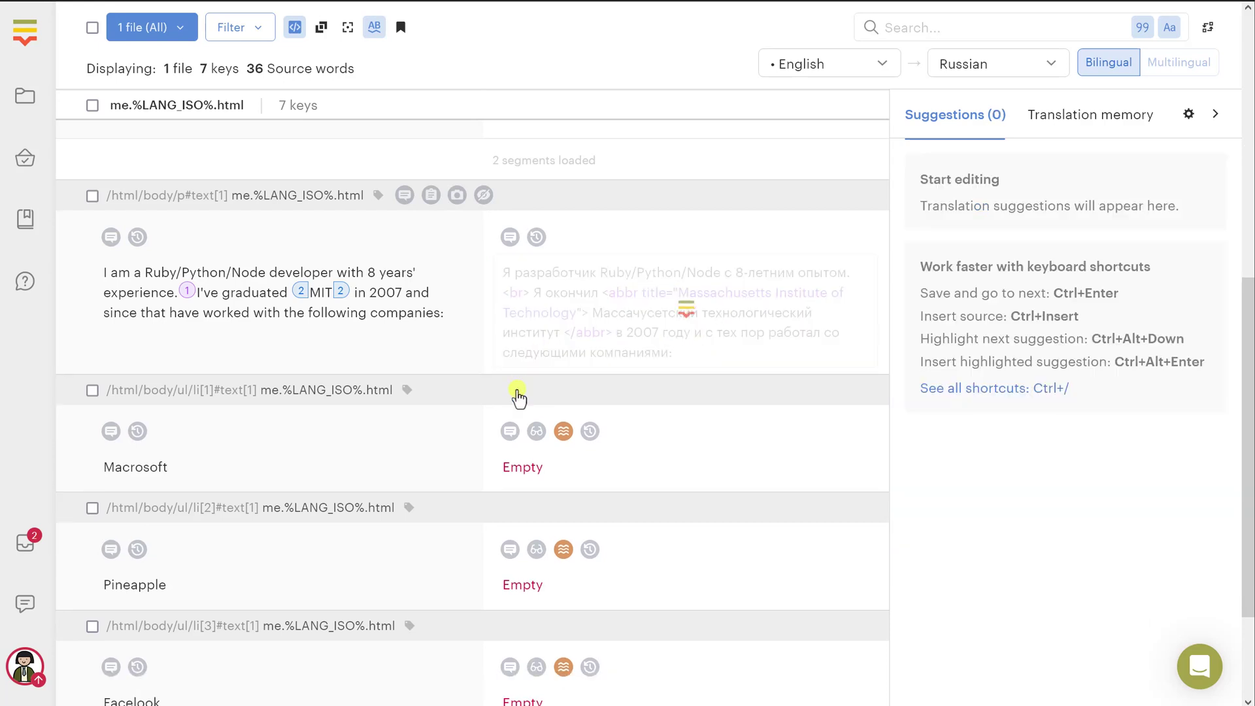
scroll(527, 304, "up", 10)
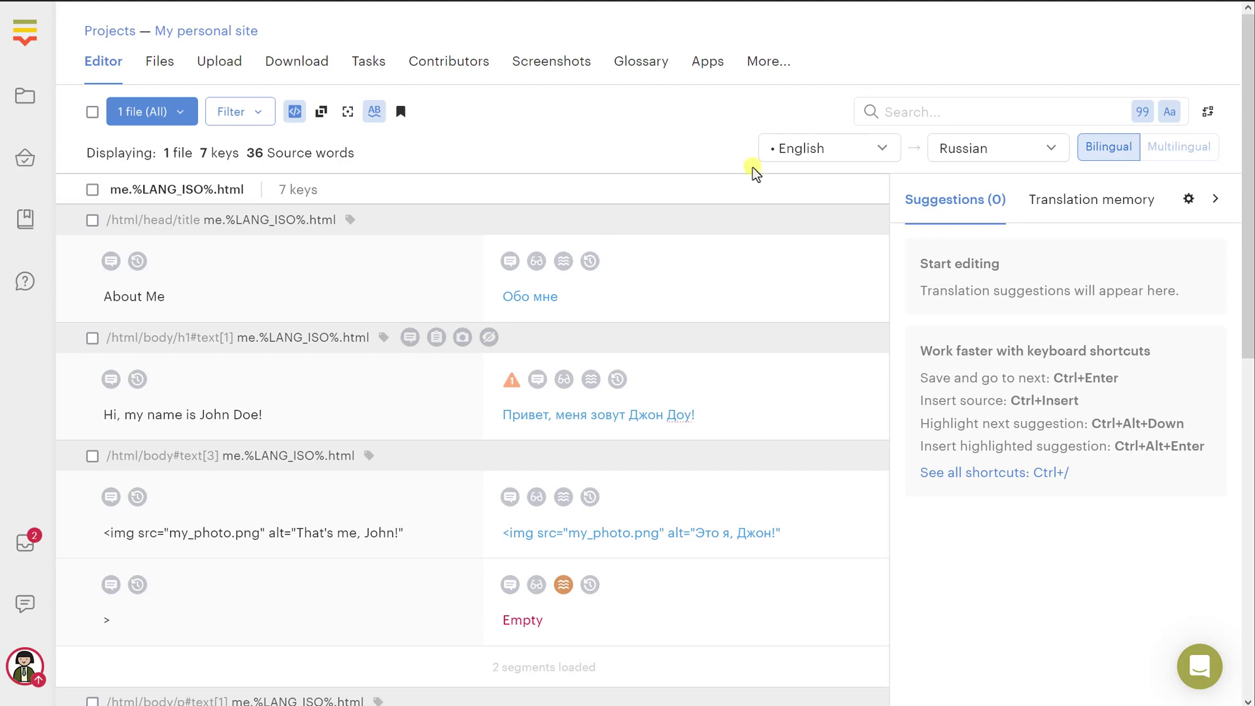
Switch the editor's target language back to French and select the page title key.
left_click(978, 152)
left_click(961, 202)
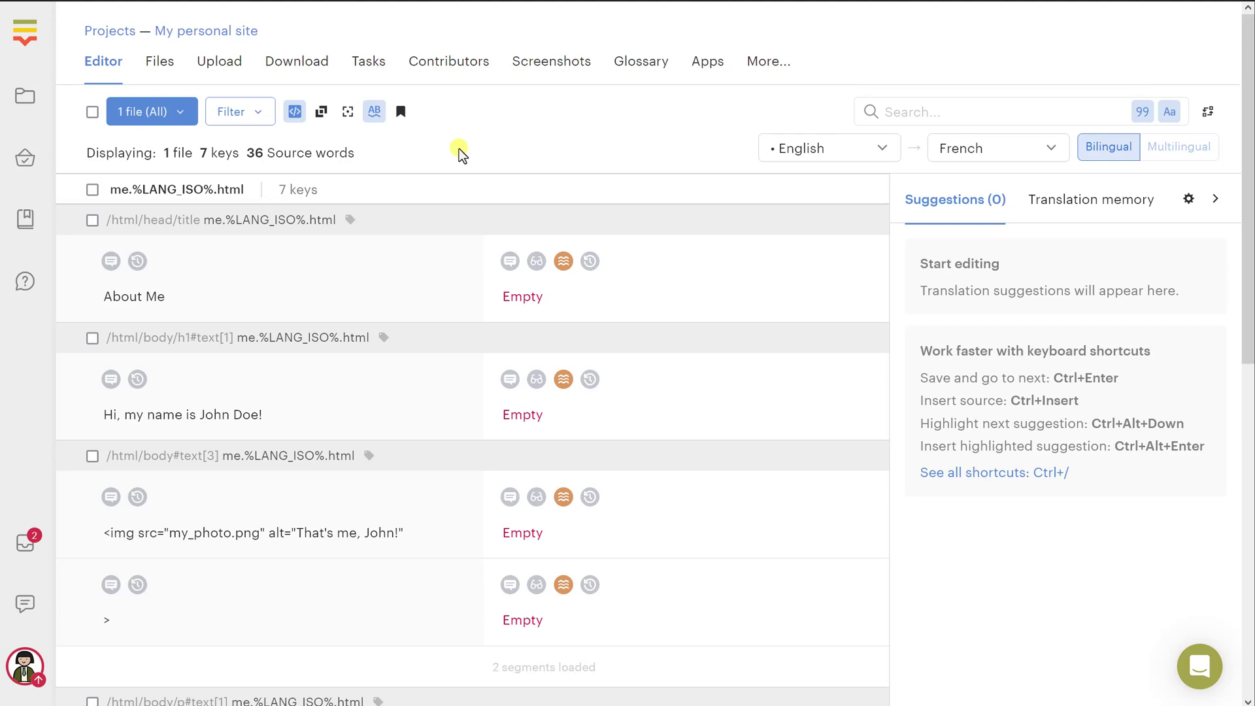
left_click(92, 220)
Also select the greeting heading, img tag and paragraph keys.
left_click(92, 338)
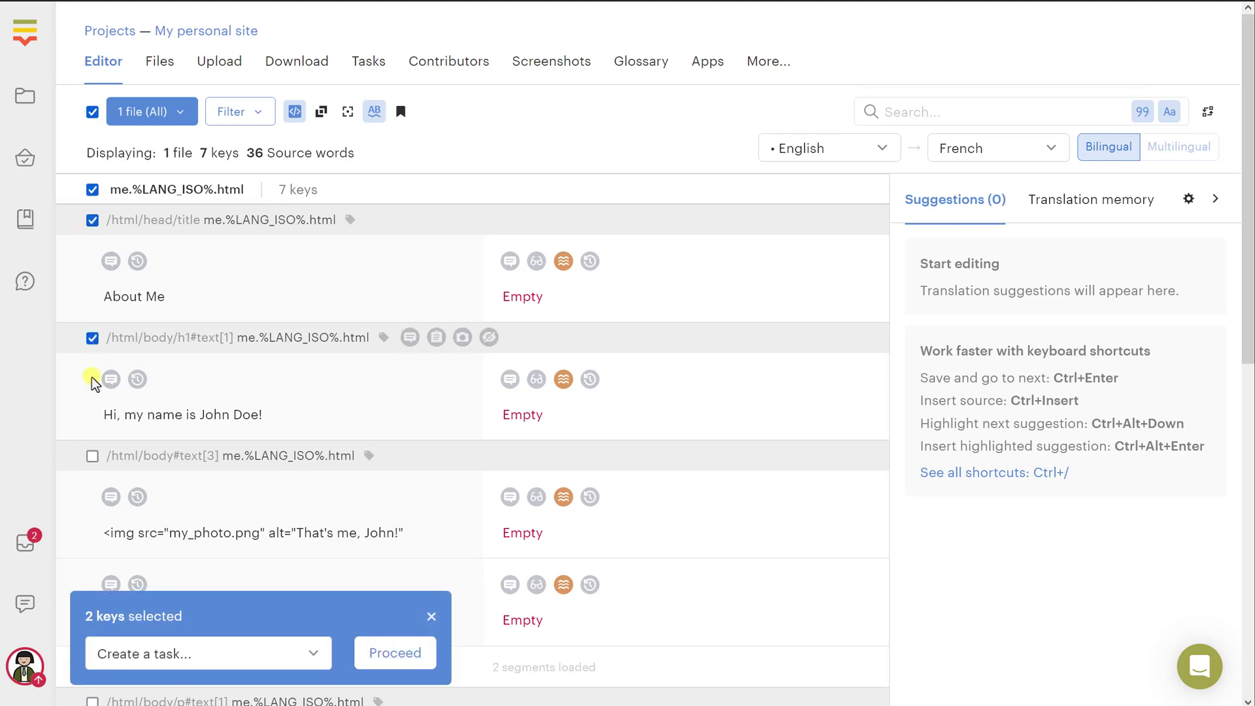
left_click(93, 457)
scroll(284, 382, "down", 2)
scroll(266, 355, "down", 5)
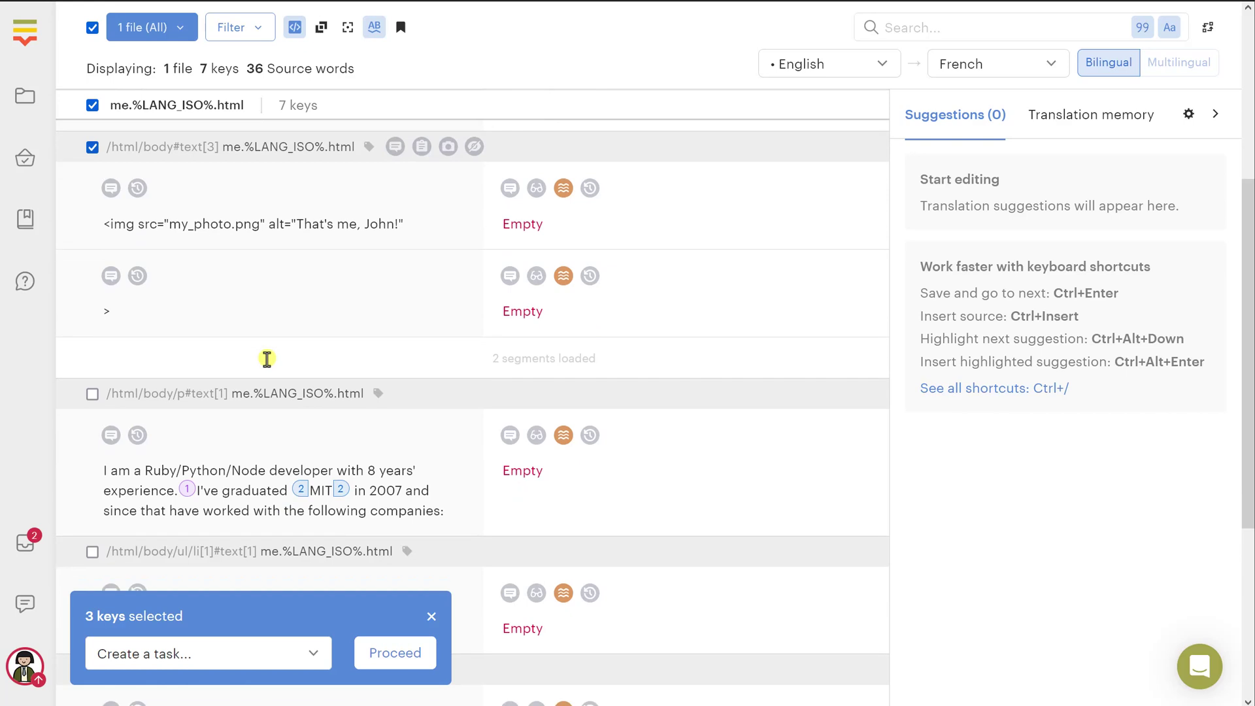
left_click(92, 291)
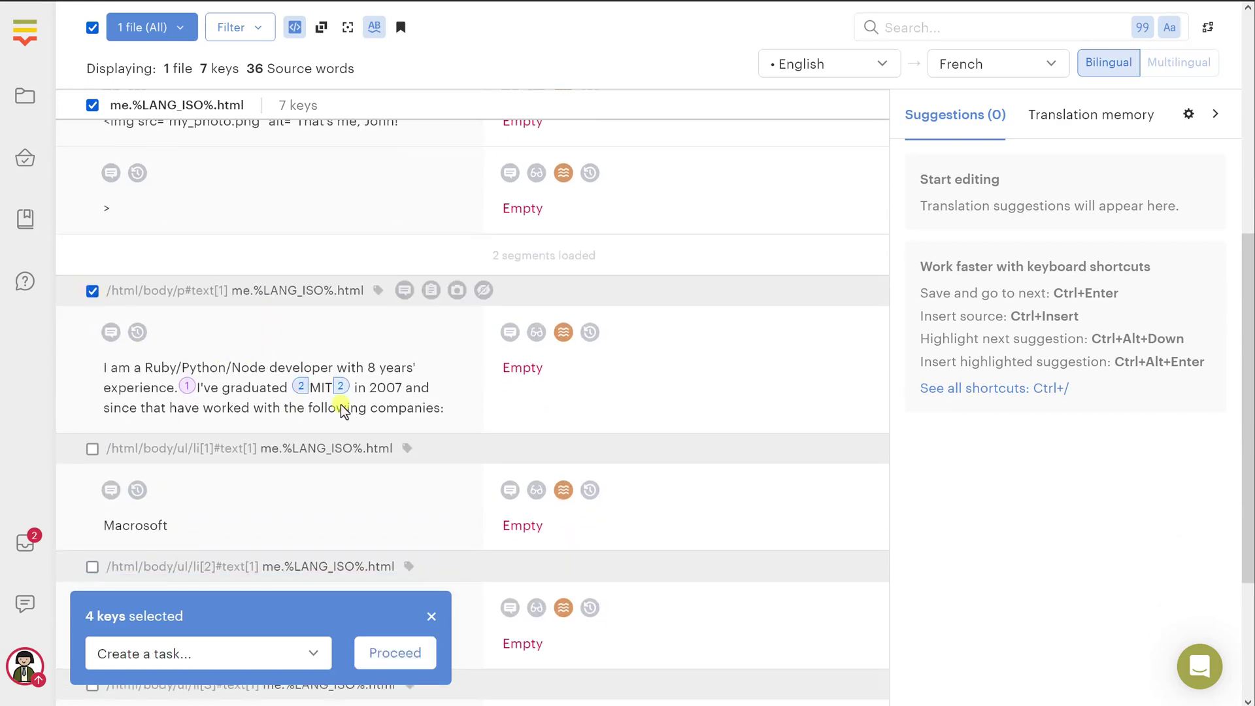
scroll(336, 415, "up", 3)
Create a task from the four selected keys through the bulk actions menu.
left_click(211, 655)
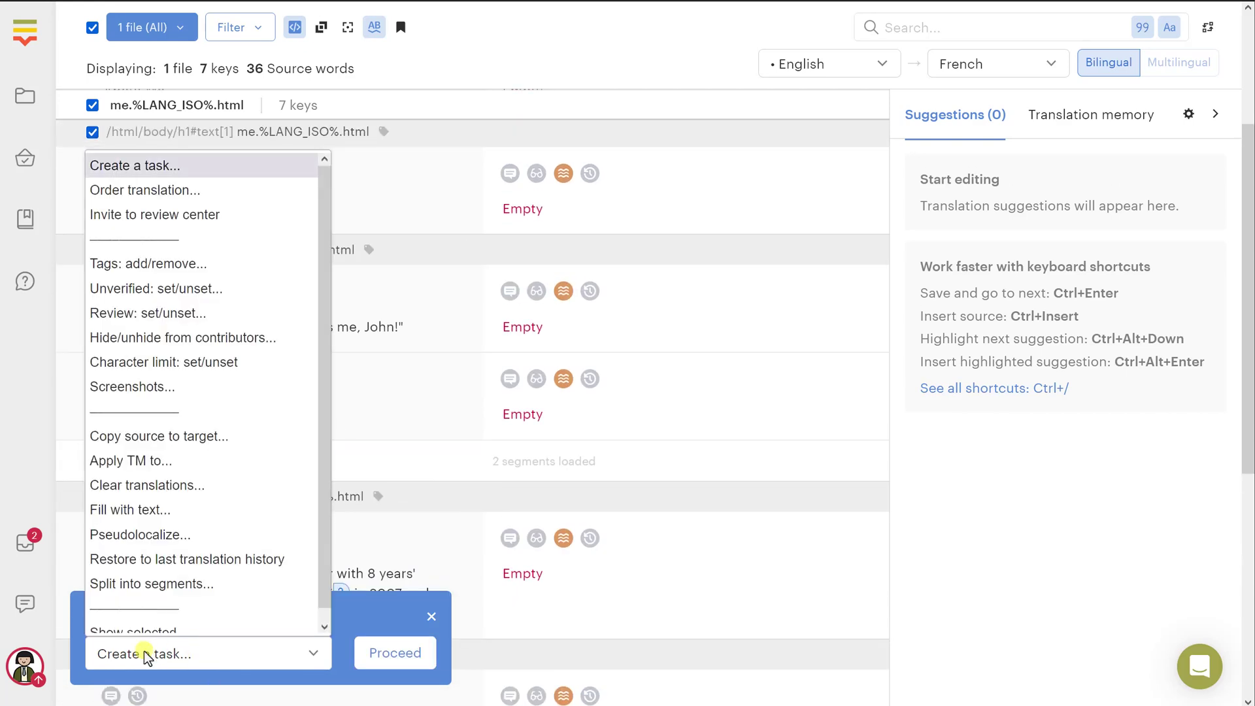
left_click(142, 168)
left_click(378, 653)
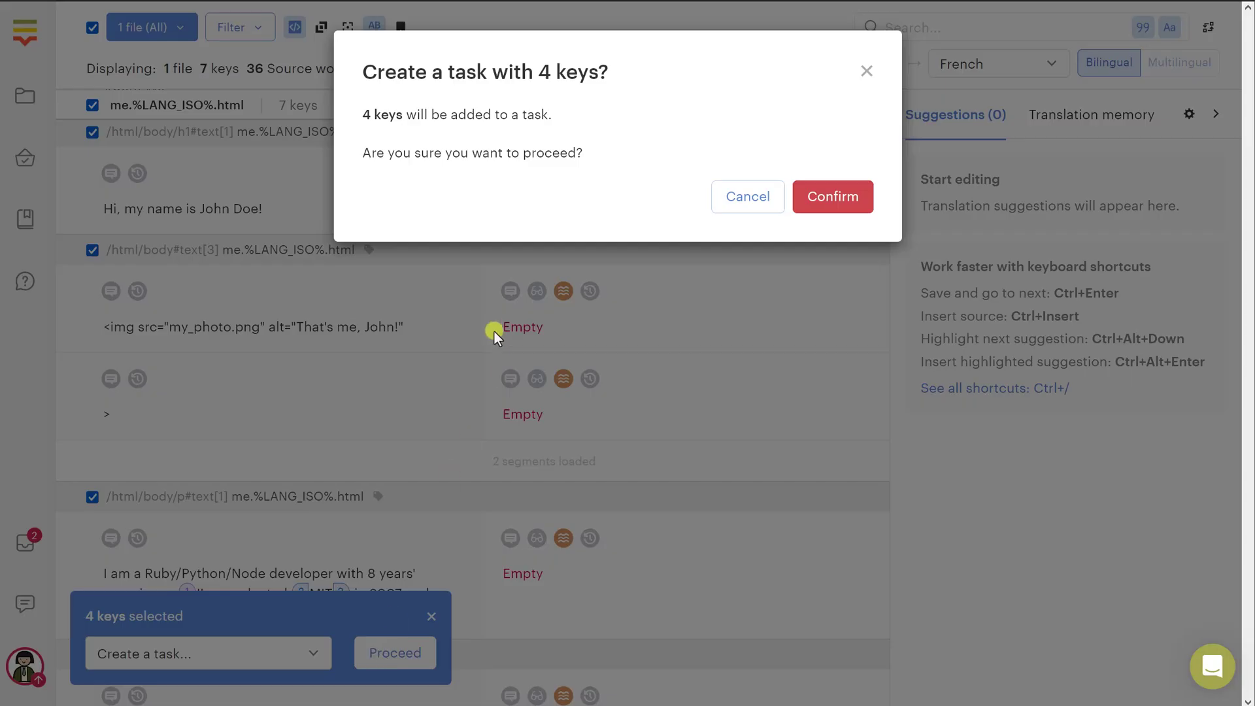
left_click_drag(360, 115, 431, 71)
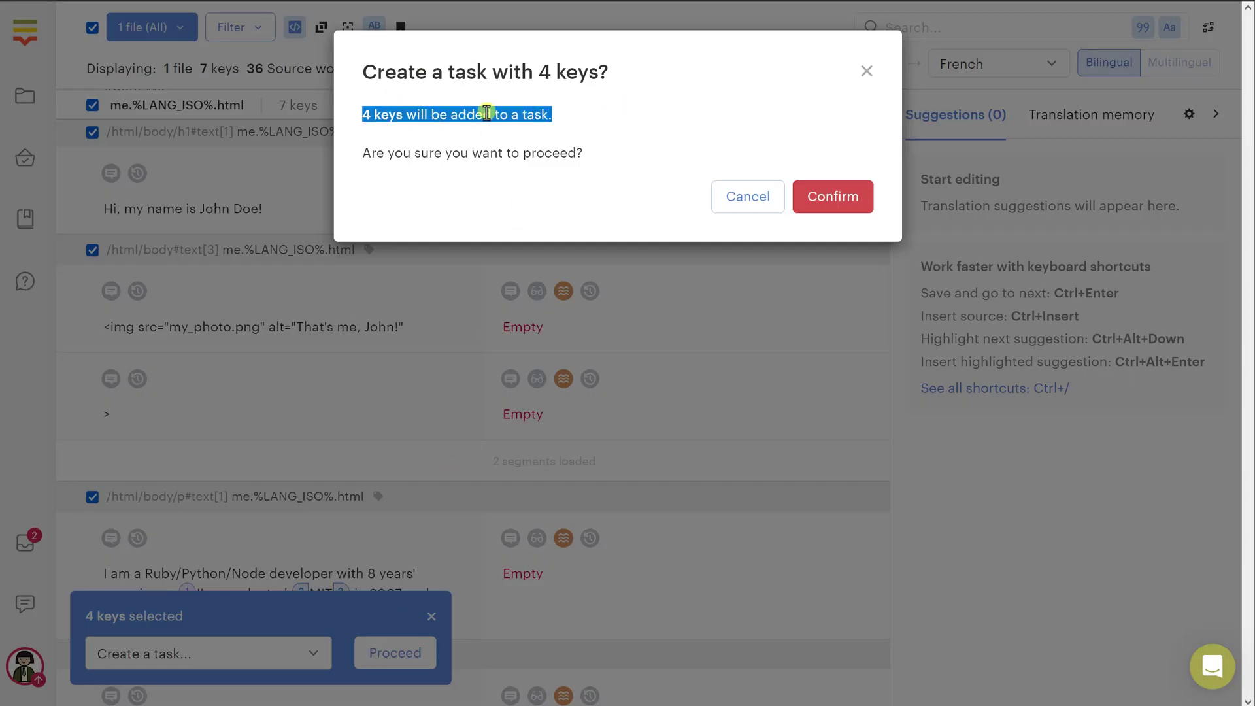
left_click(826, 190)
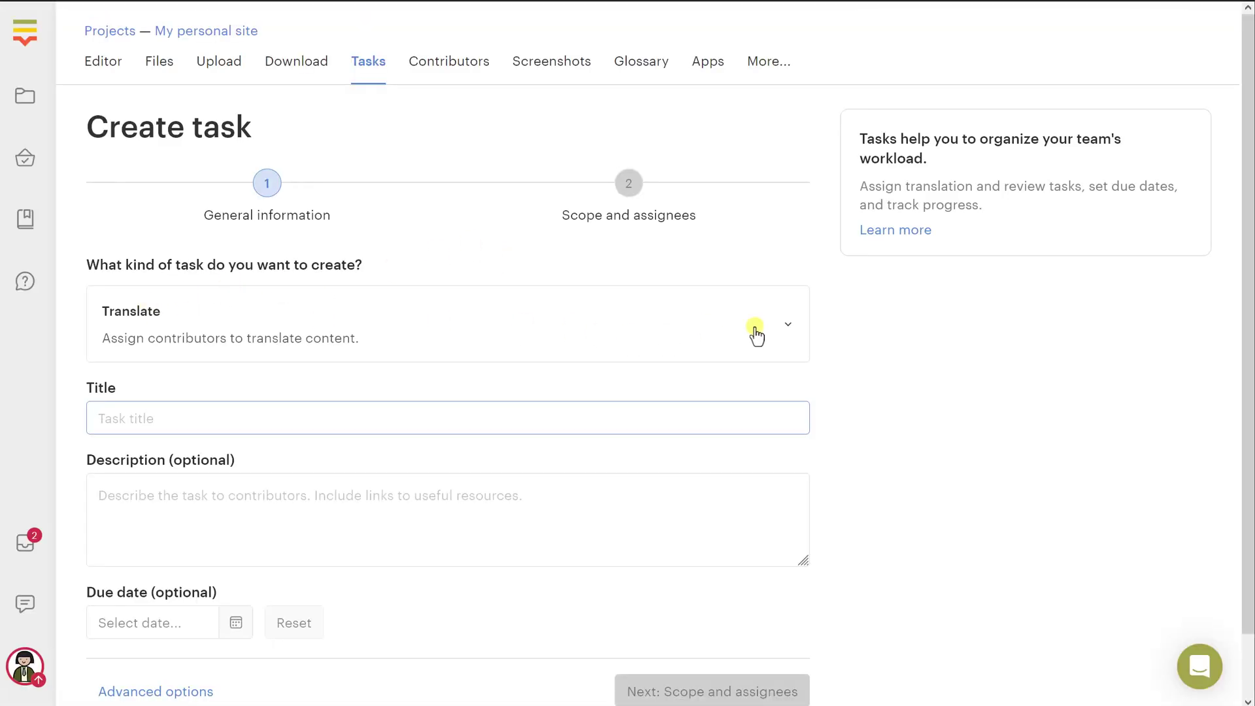
Make the task an Automatic translation task titled 'Translate French'.
left_click(784, 339)
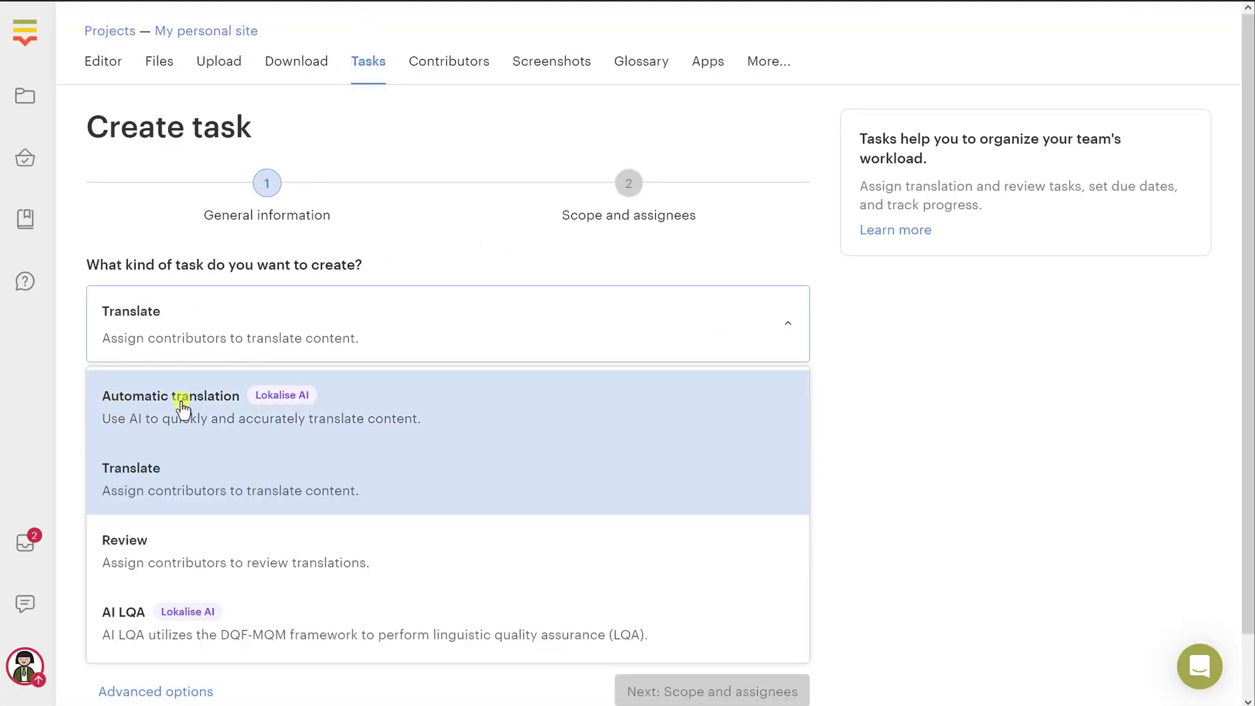
left_click(219, 409)
left_click(237, 439)
type("T")
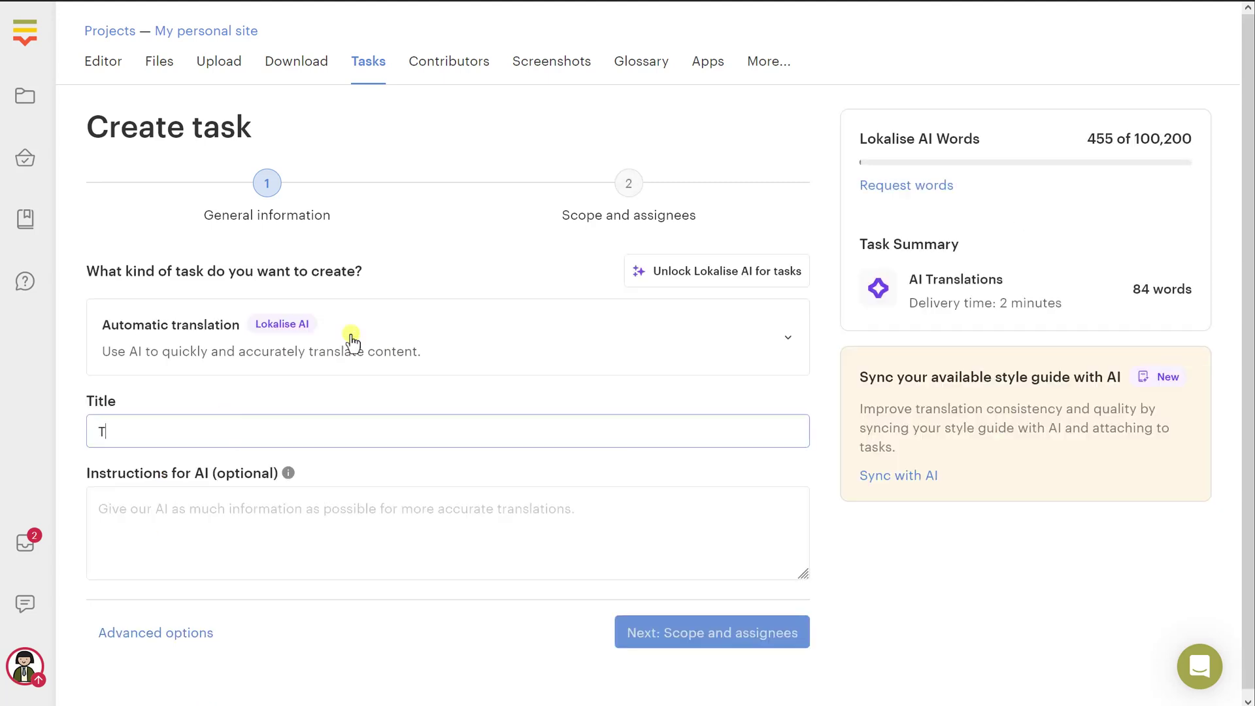
type("ranslate Fre")
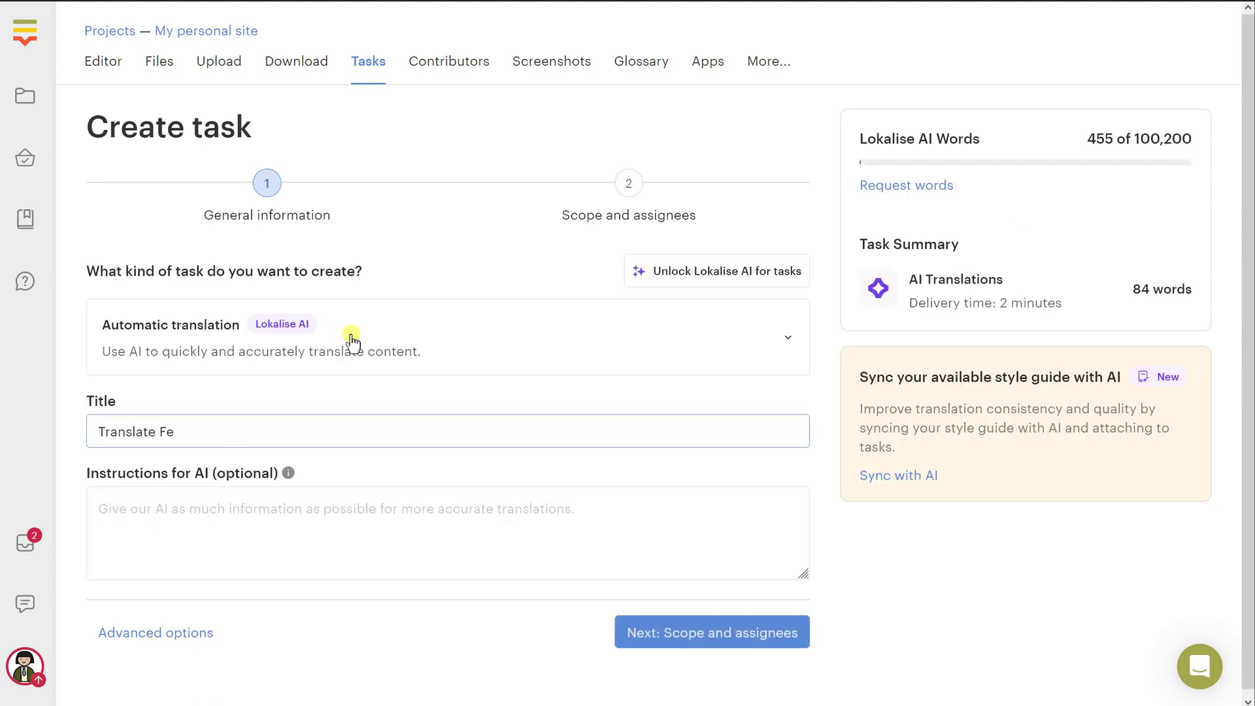
key("BackSpace")
type("rench")
Review the example text in the Instructions for AI field.
scroll(356, 356, "down", 1)
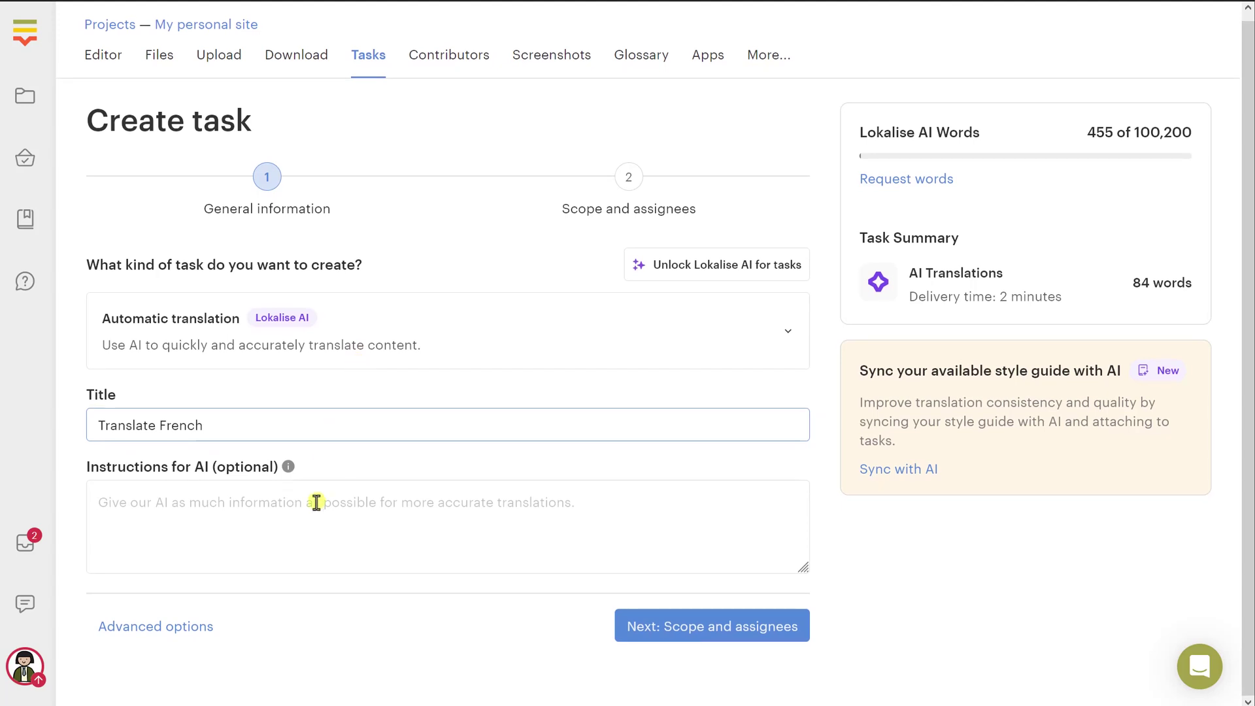
left_click(315, 501)
mouse_move(288, 469)
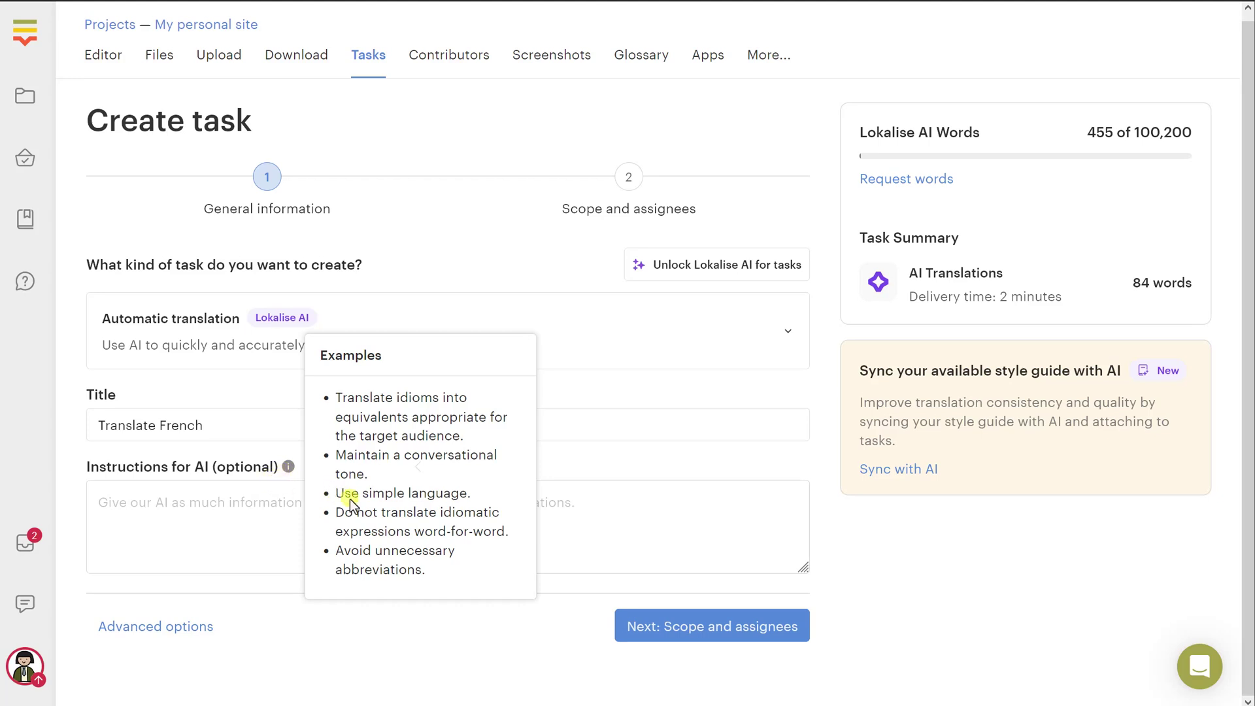
left_click_drag(337, 496, 468, 496)
left_click(463, 495)
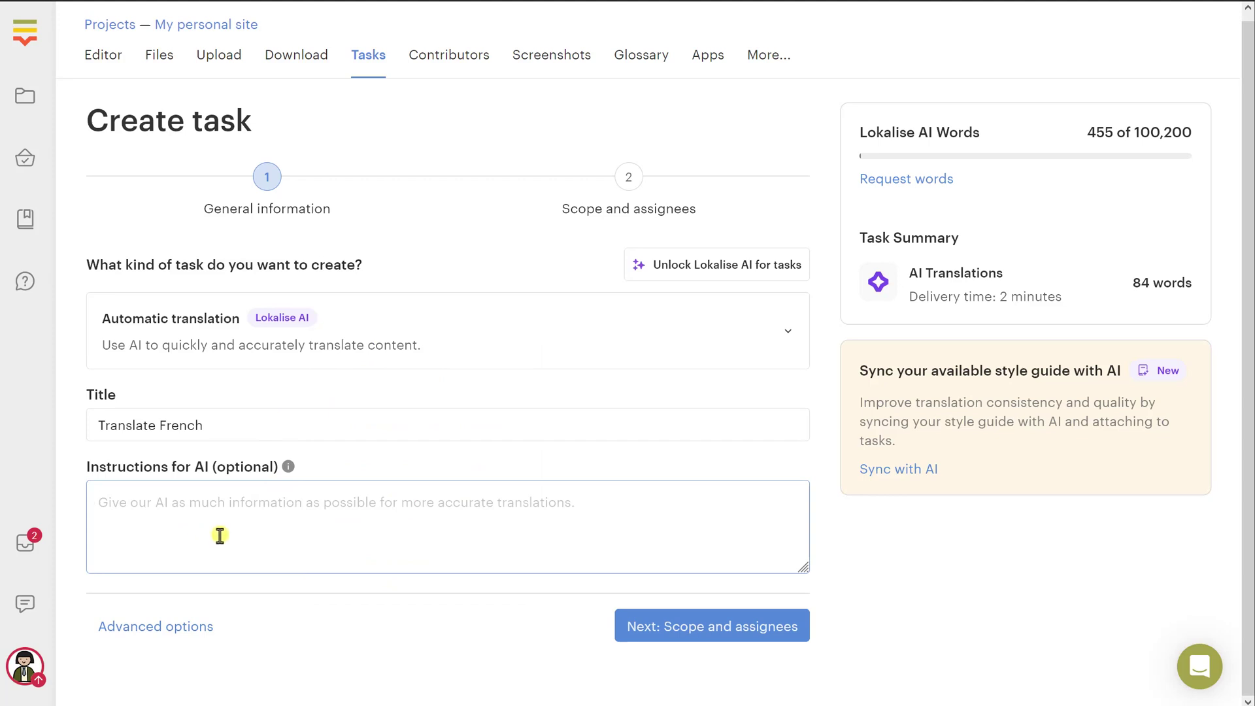
Remove Russian from the target languages so the task covers French only, and create it.
left_click(646, 627)
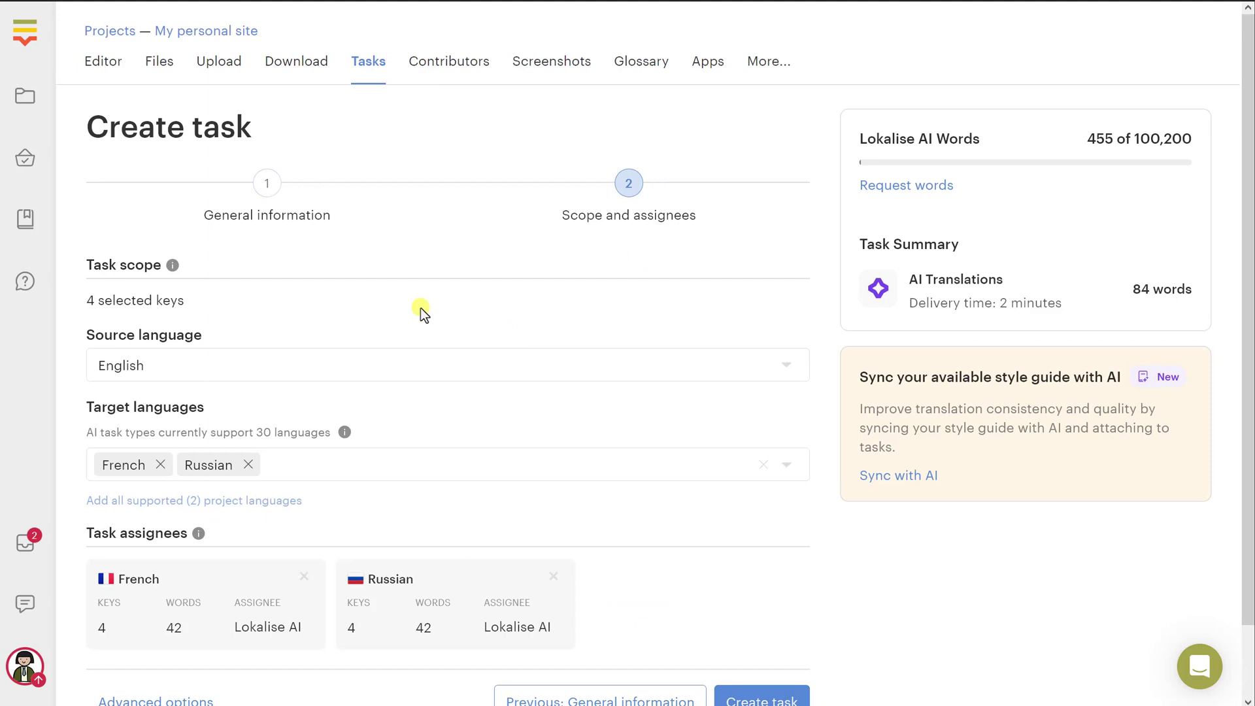
scroll(392, 301, "down", 1)
left_click_drag(181, 334, 233, 332)
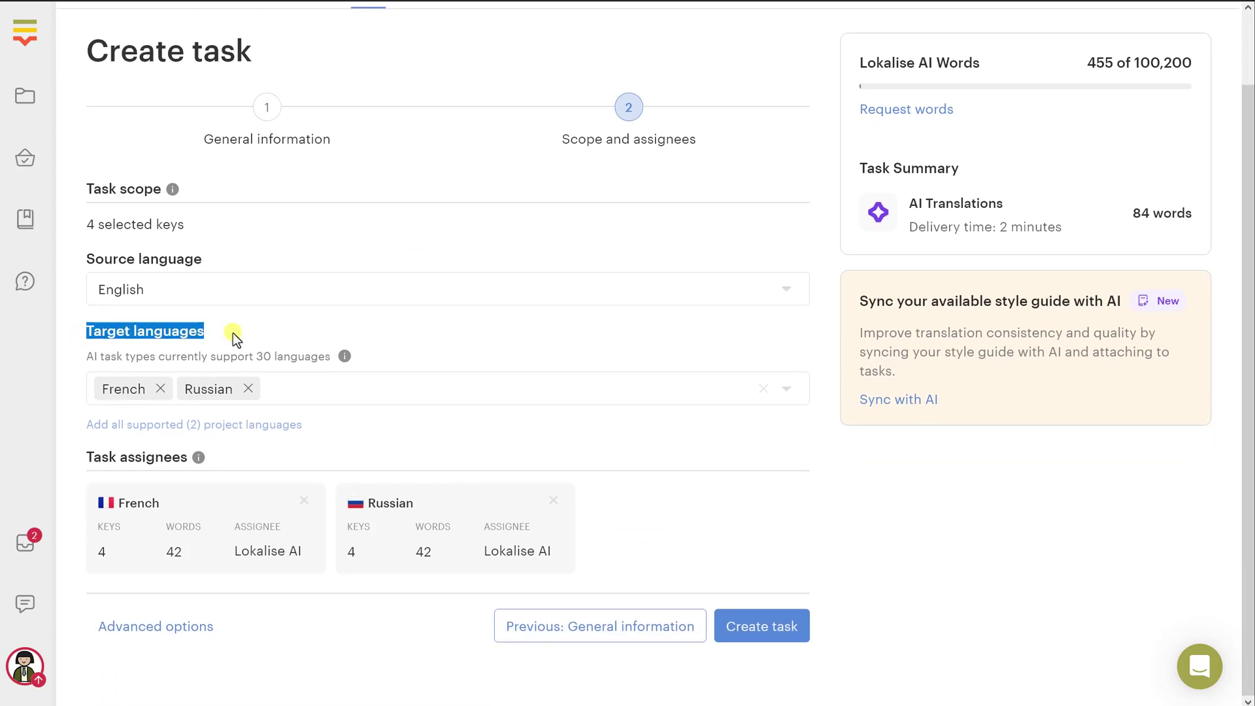
left_click(233, 332)
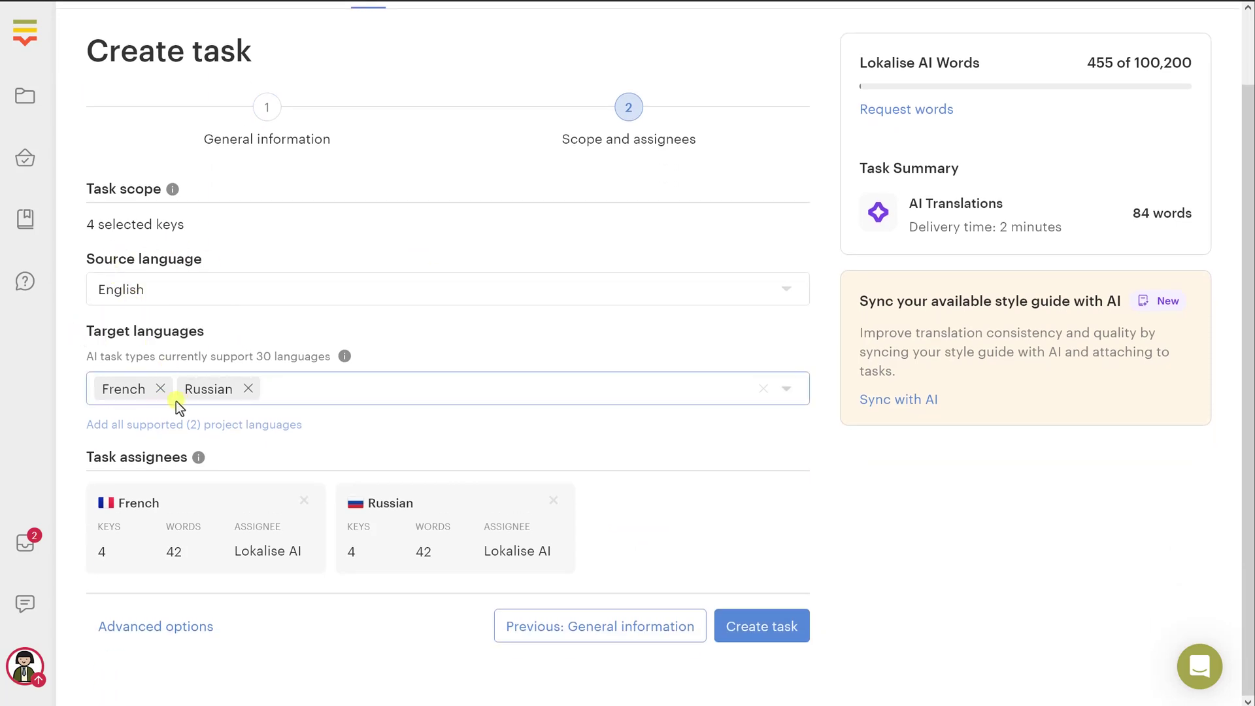
left_click(247, 388)
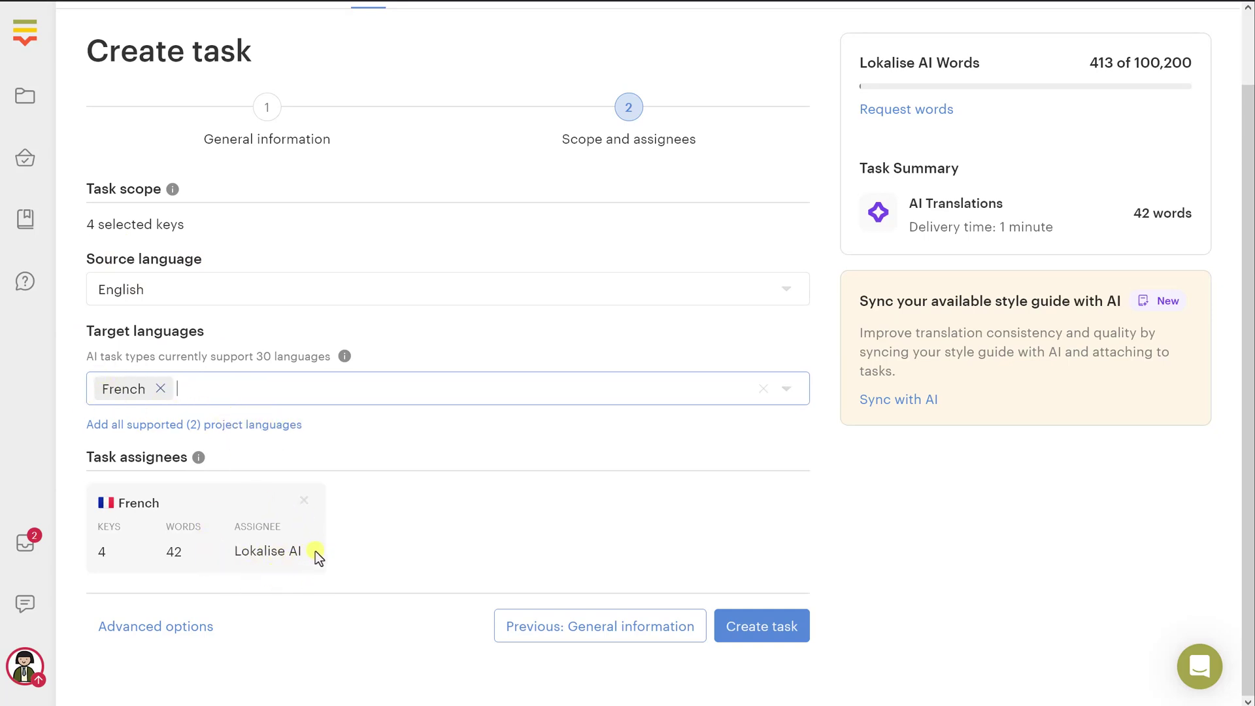
left_click(771, 624)
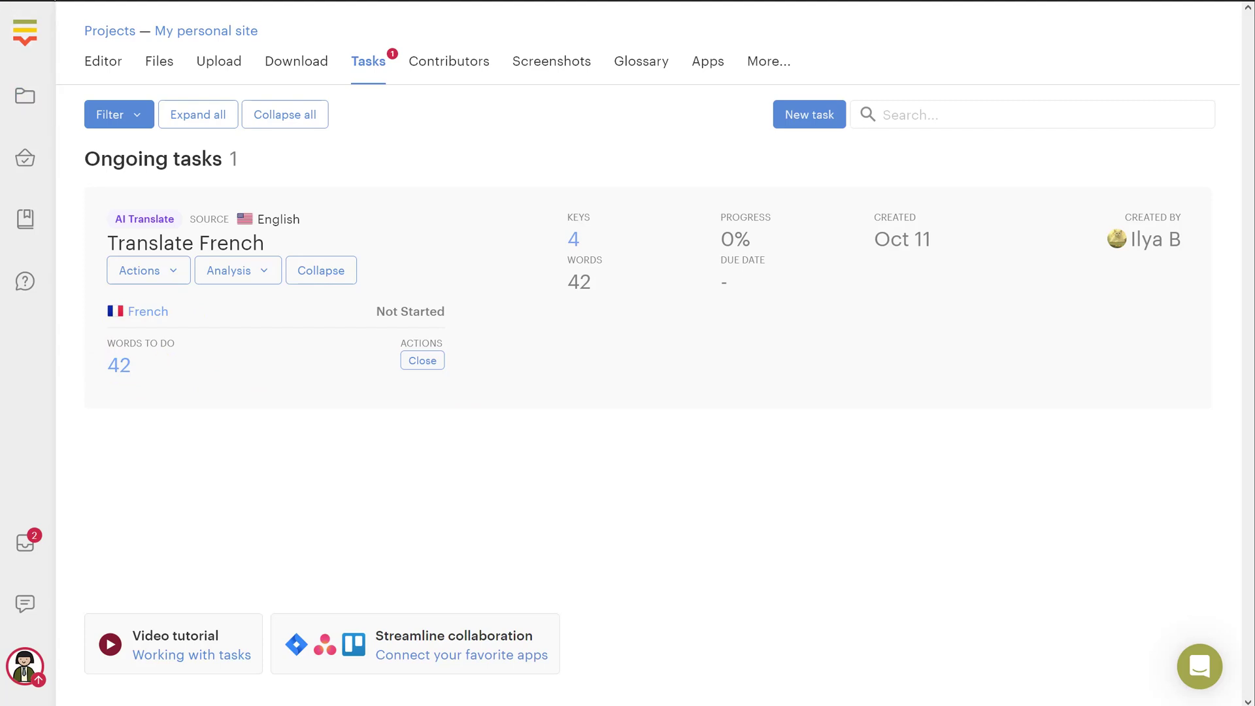
Reload the Tasks page until Lokalise AI closes Translate French at 100%.
left_click(145, 186)
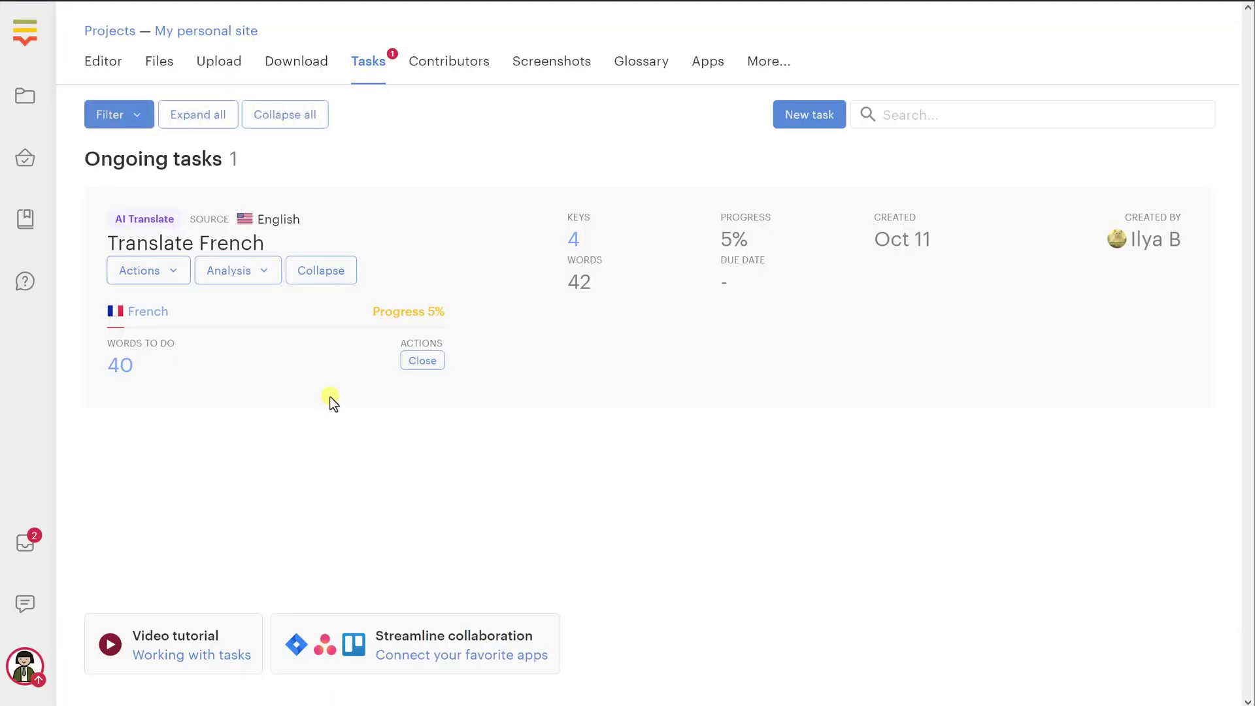
left_click_drag(366, 314, 481, 313)
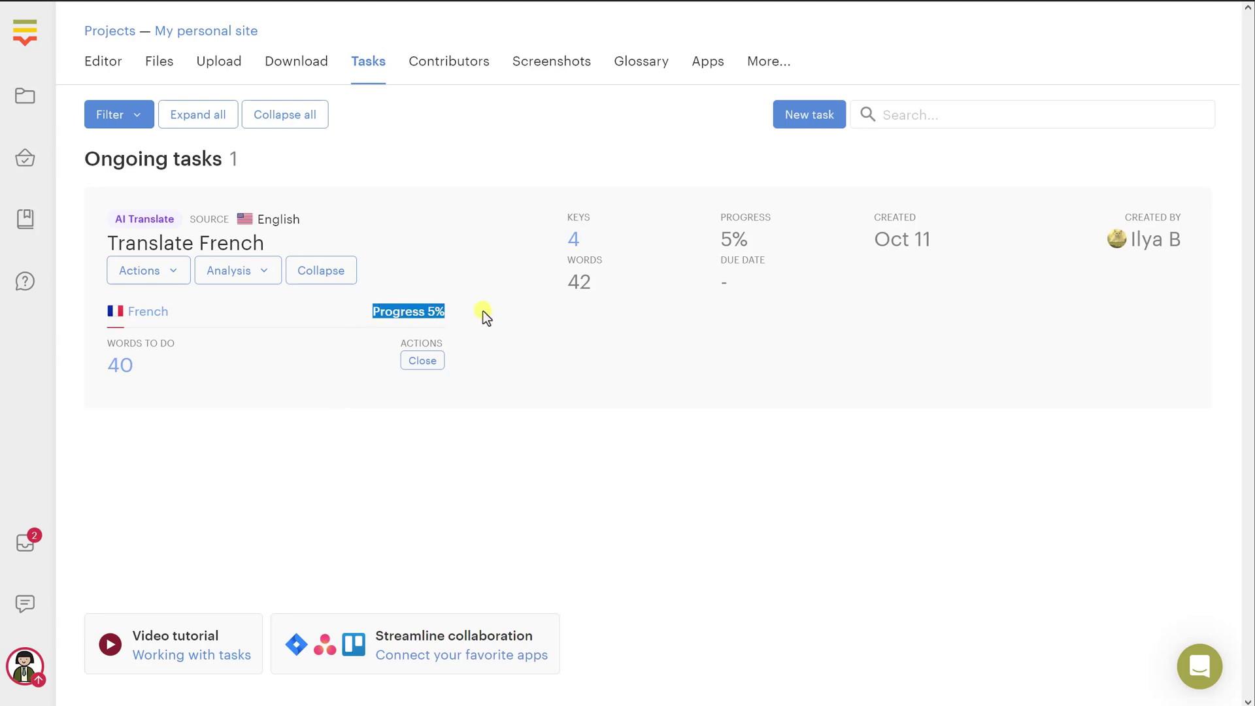
left_click(390, 313)
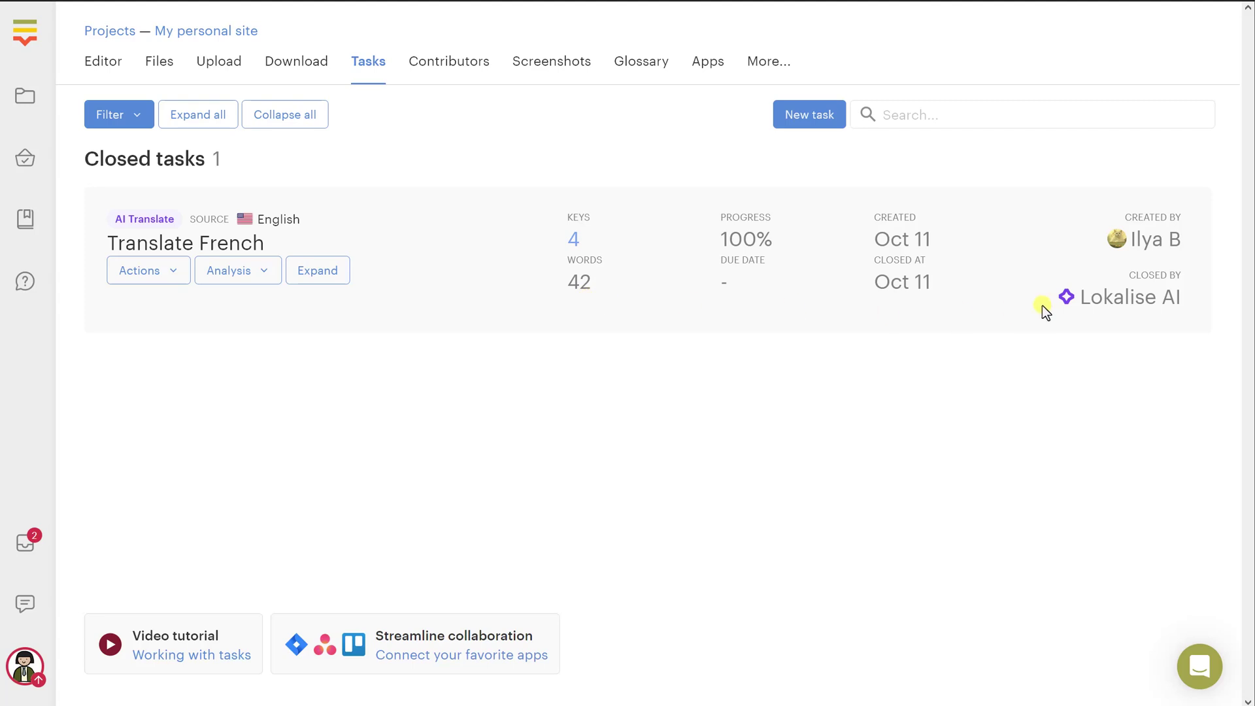
left_click_drag(1130, 277, 1182, 299)
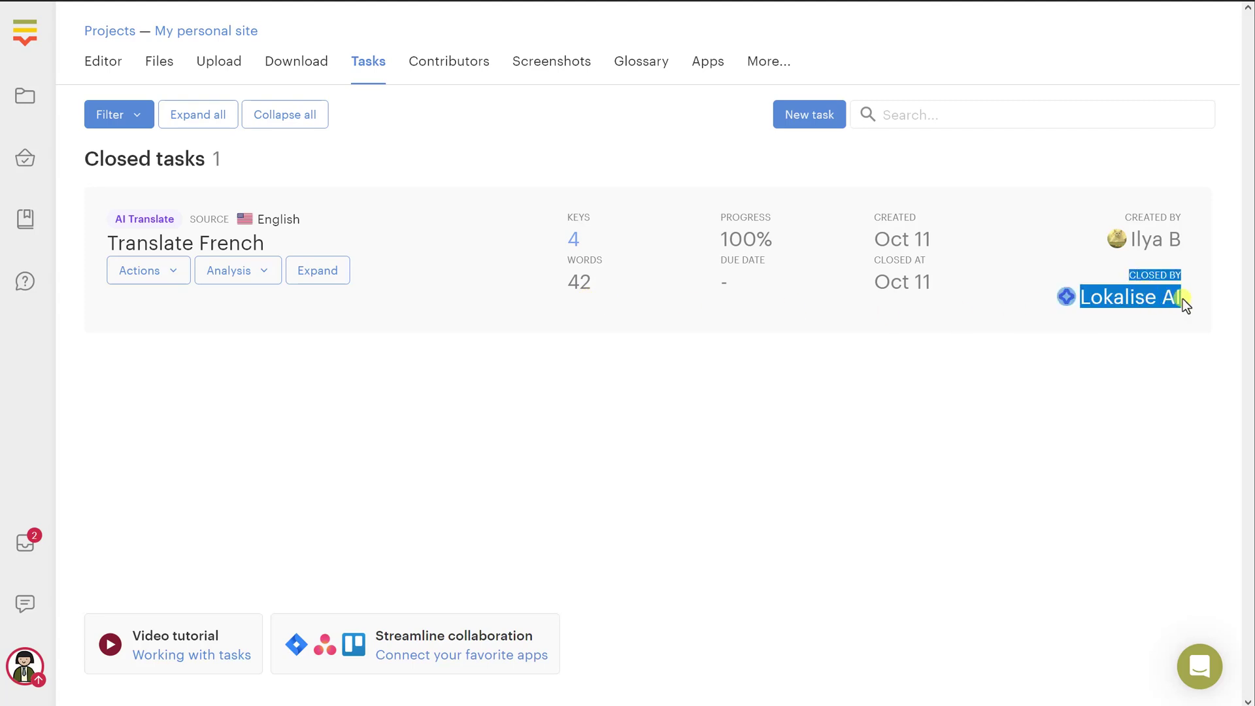
left_click(1018, 327)
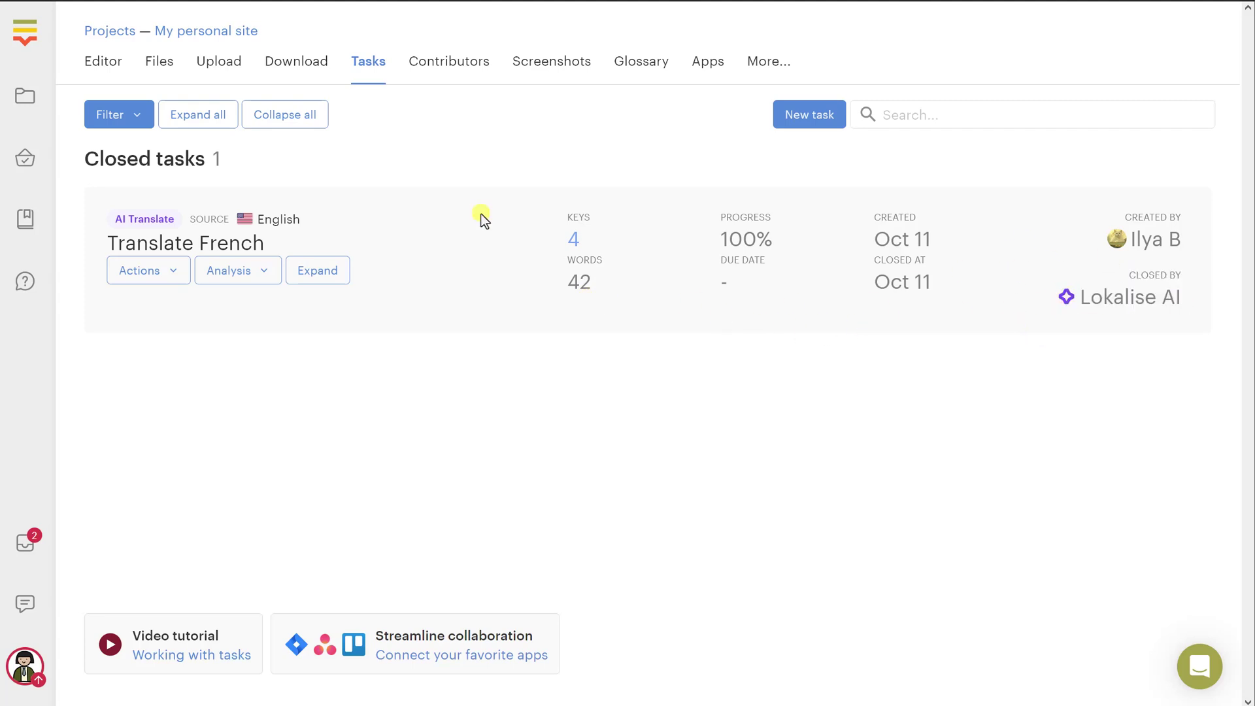
left_click(102, 65)
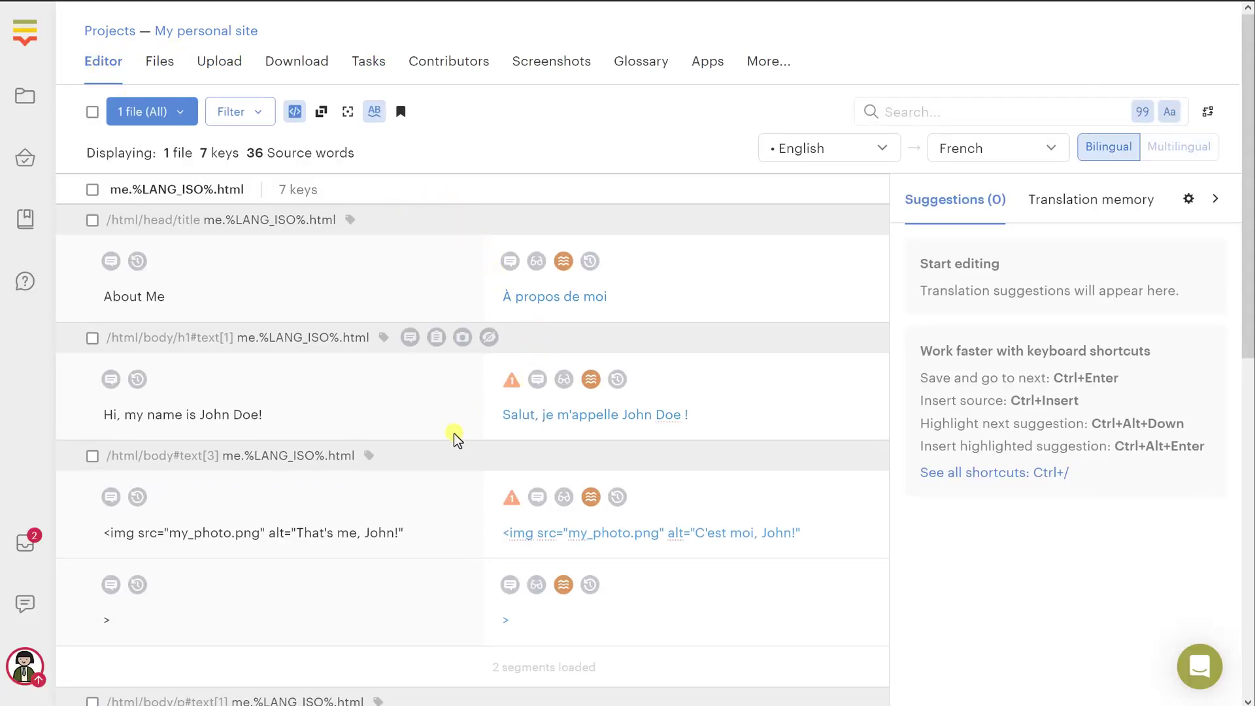
Filter the editor to Untranslated, leaving Macrosoft, Pineapple and Facelook with empty French.
scroll(453, 433, "down", 2)
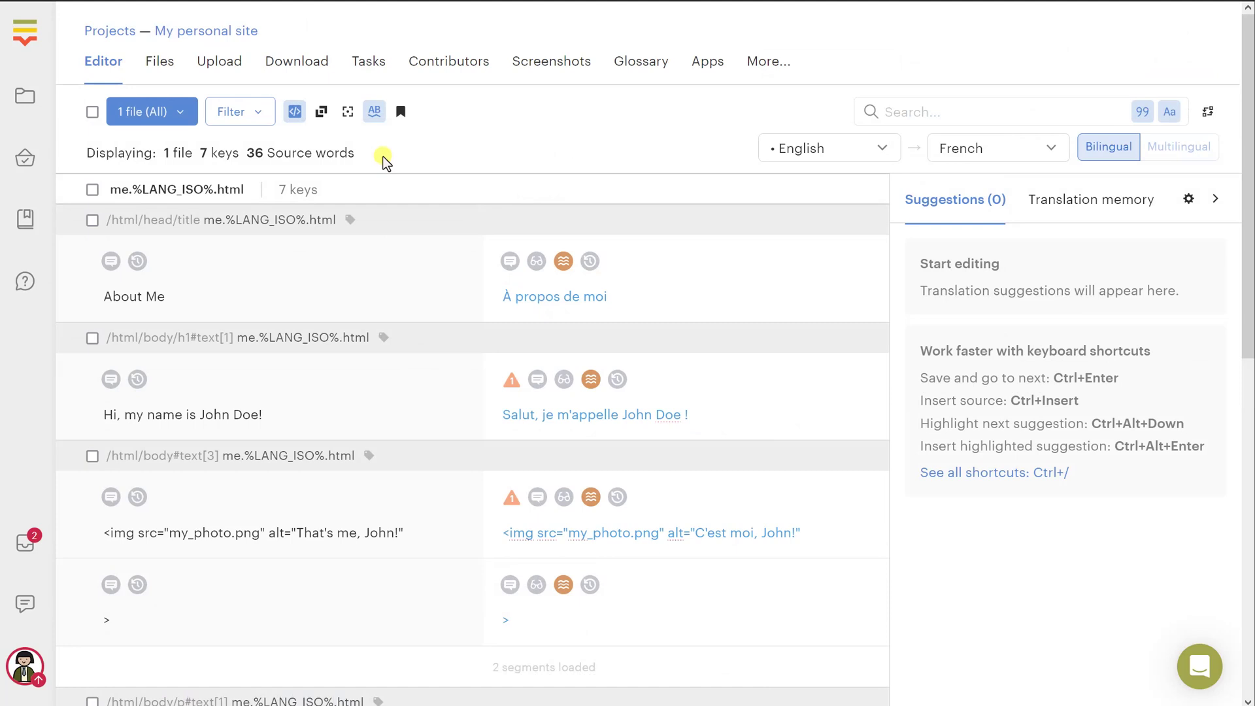
left_click(247, 117)
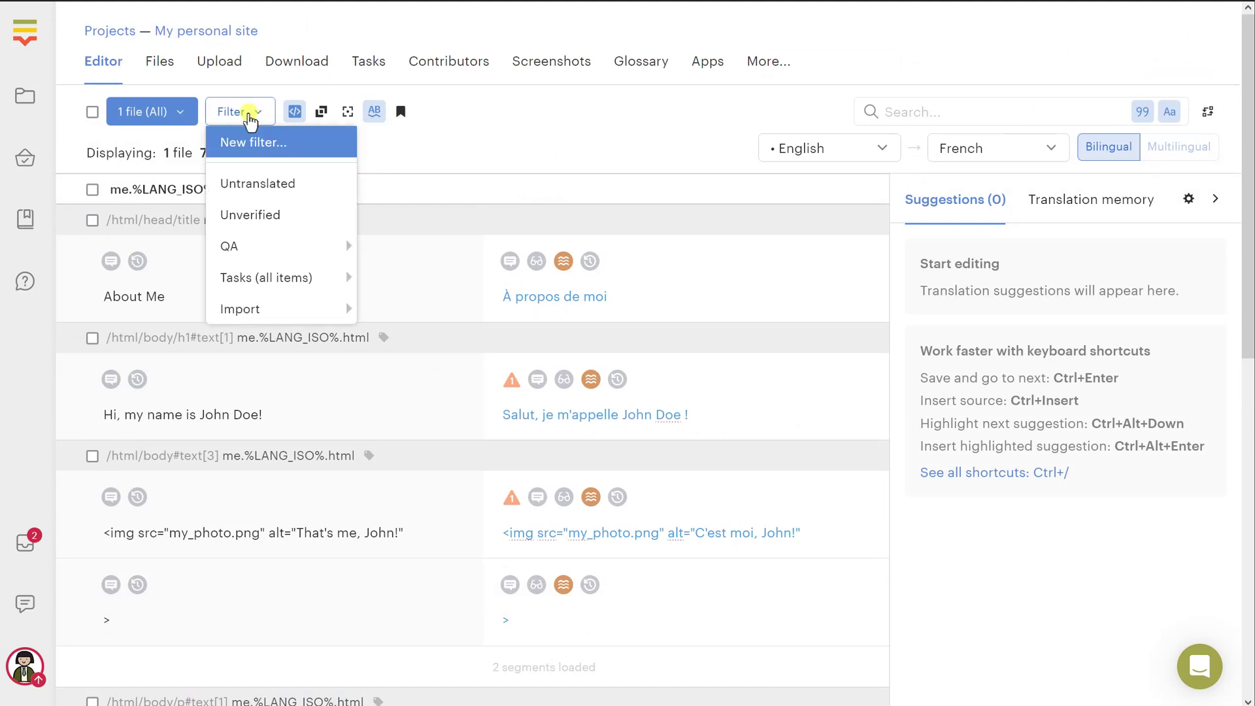
left_click(270, 185)
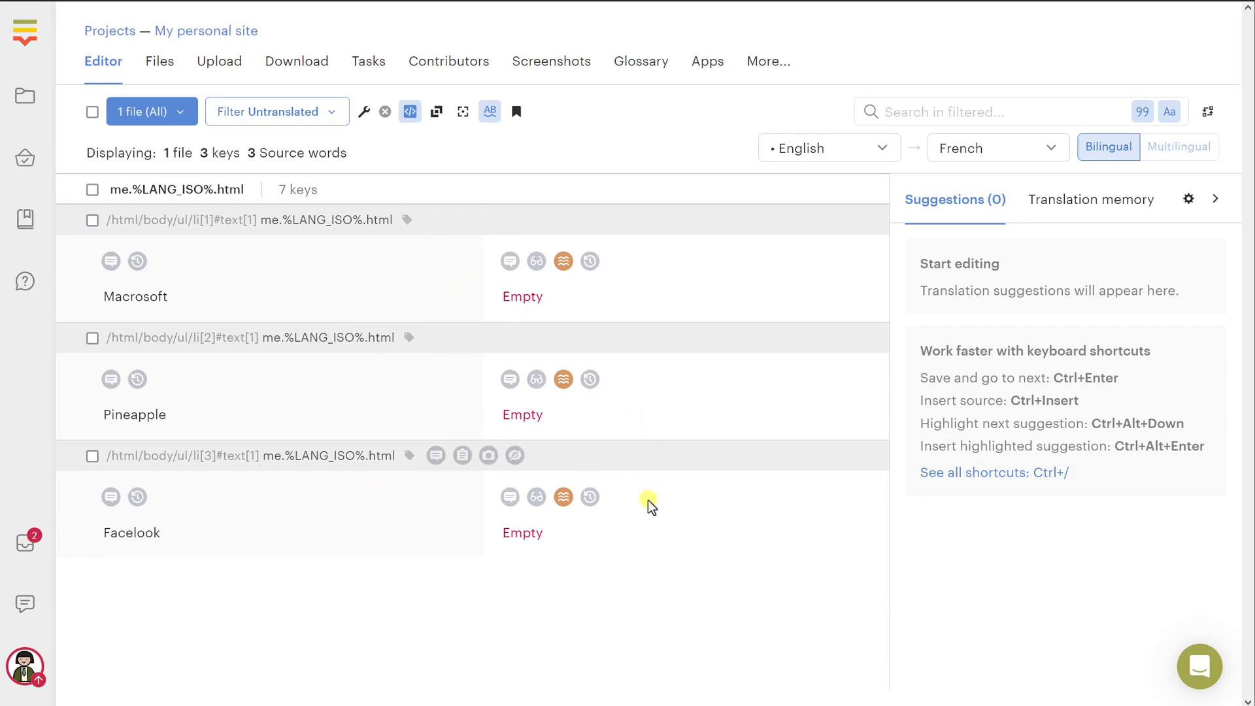
Set the download to HTML (.html, .htm) for French and Russian only, excluding English.
left_click(303, 68)
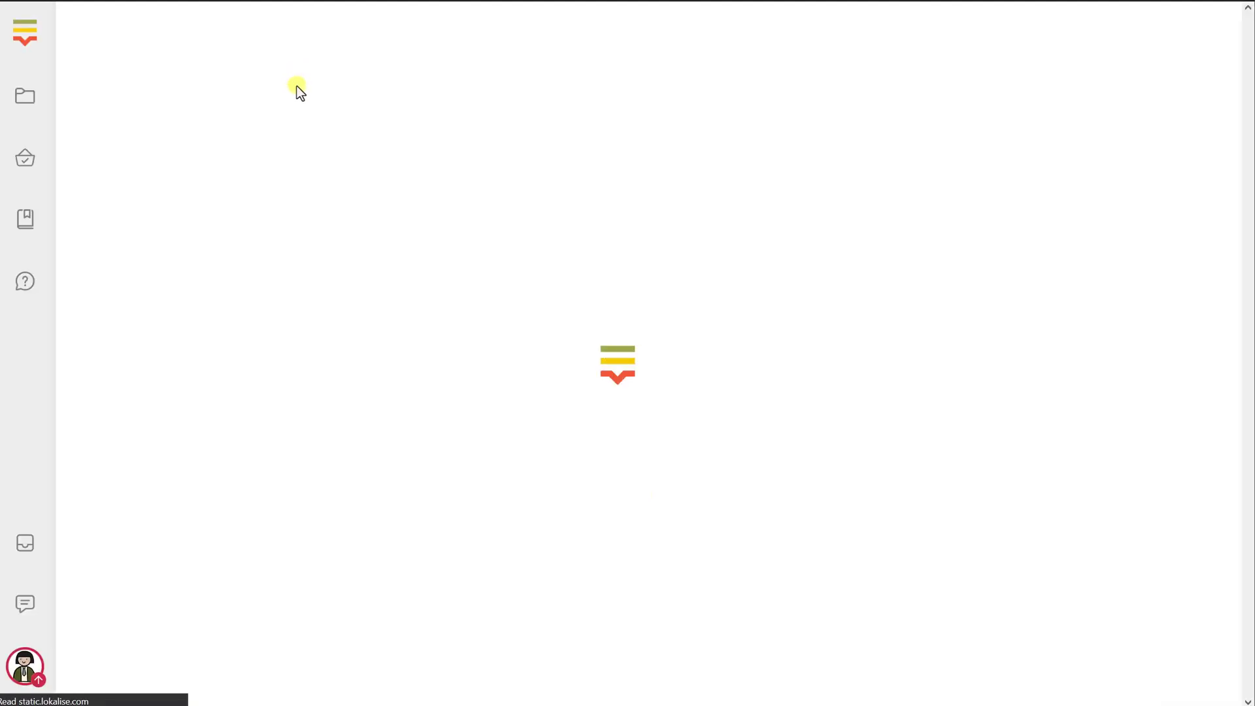
left_click(241, 234)
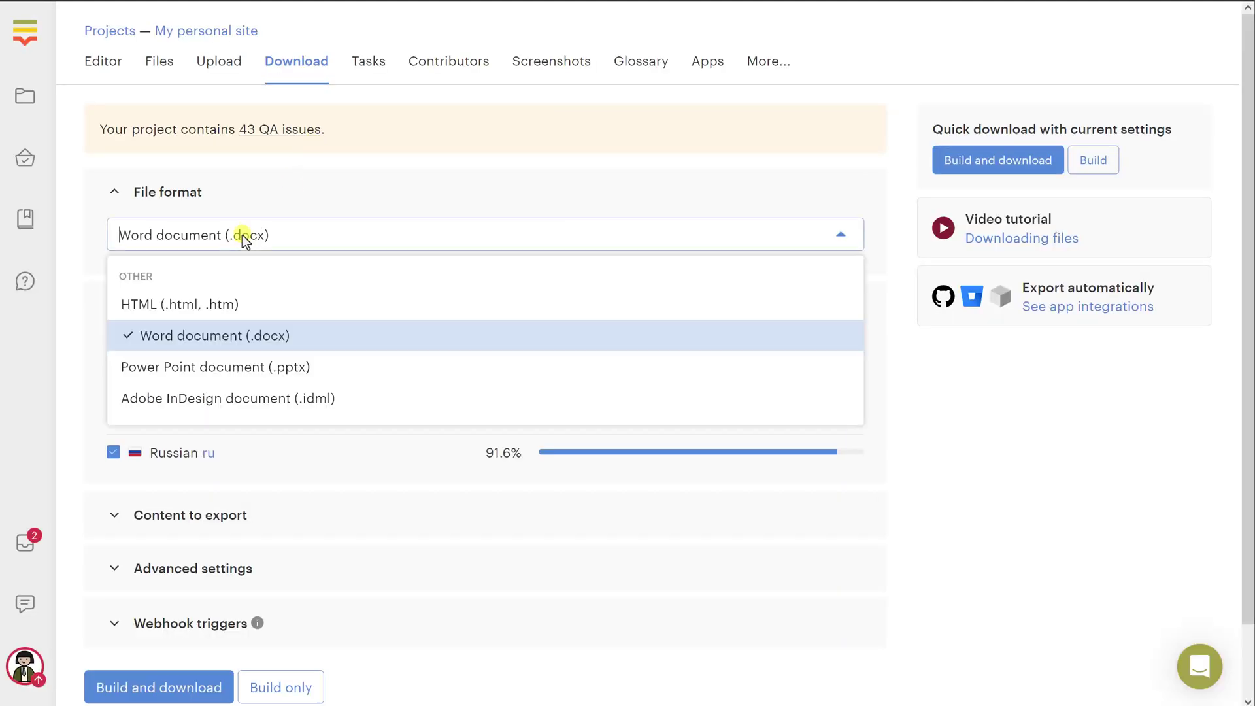
left_click(148, 307)
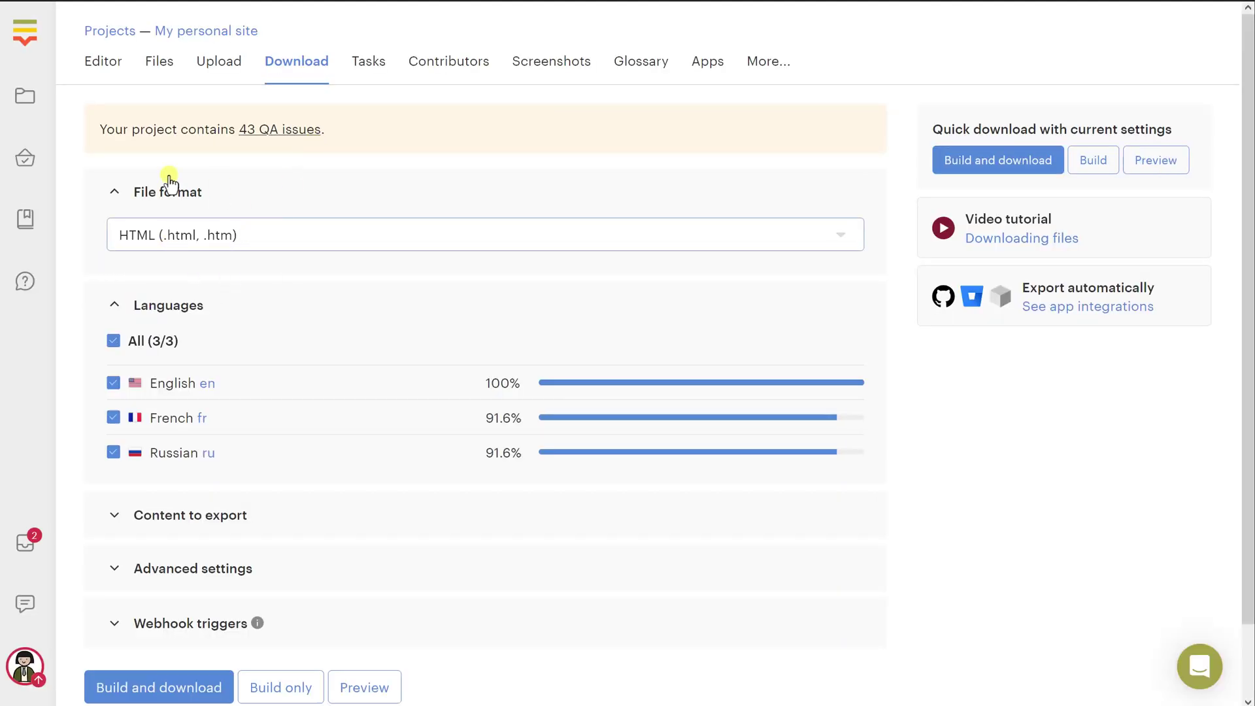
scroll(259, 292, "down", 2)
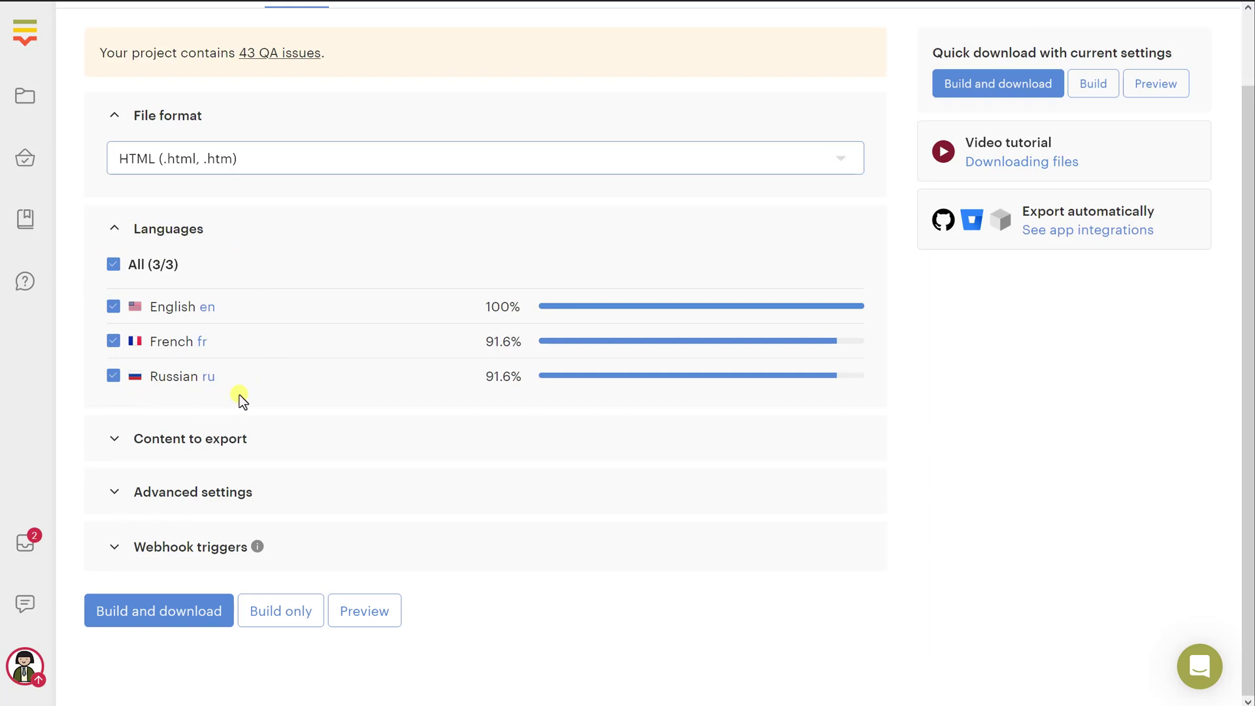
left_click(113, 307)
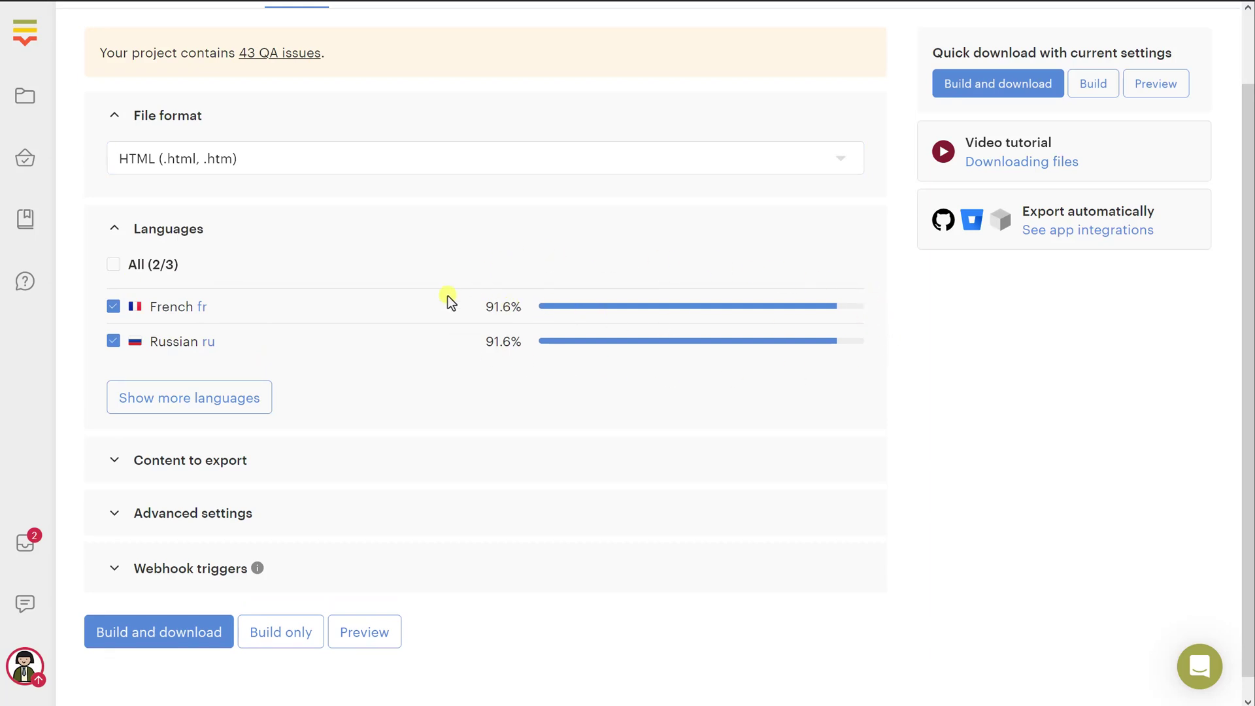
left_click(202, 461)
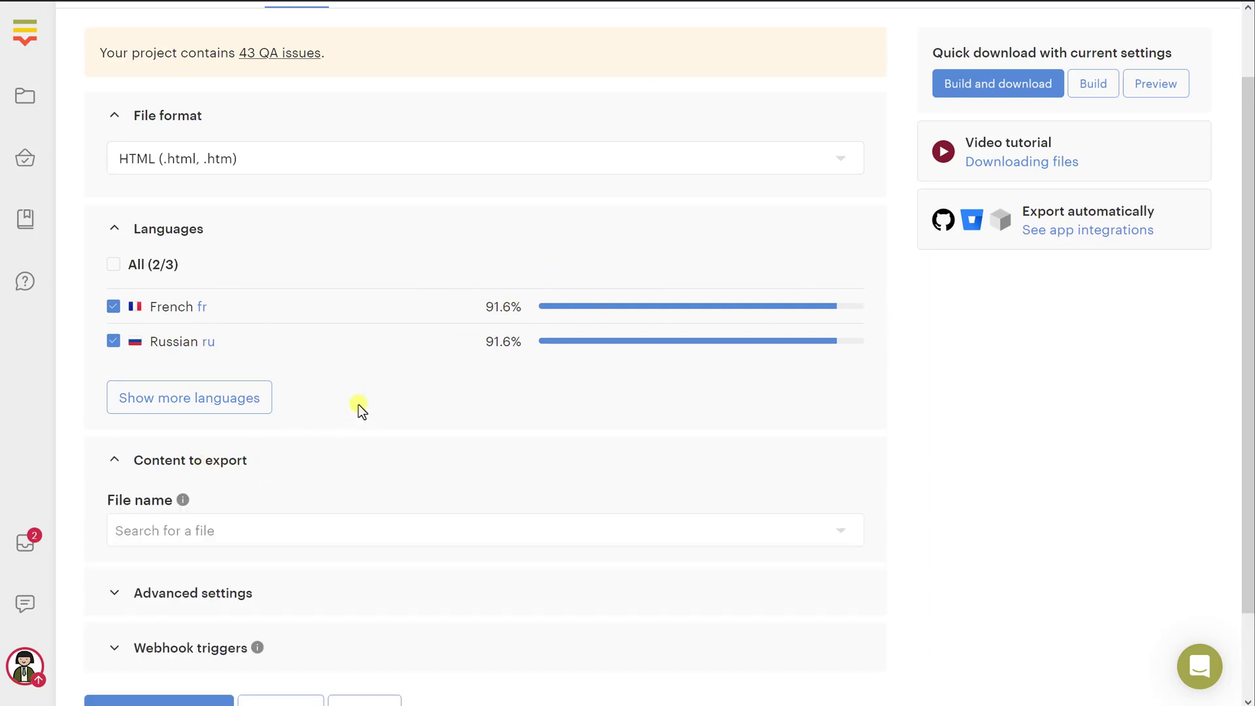
scroll(361, 409, "down", 2)
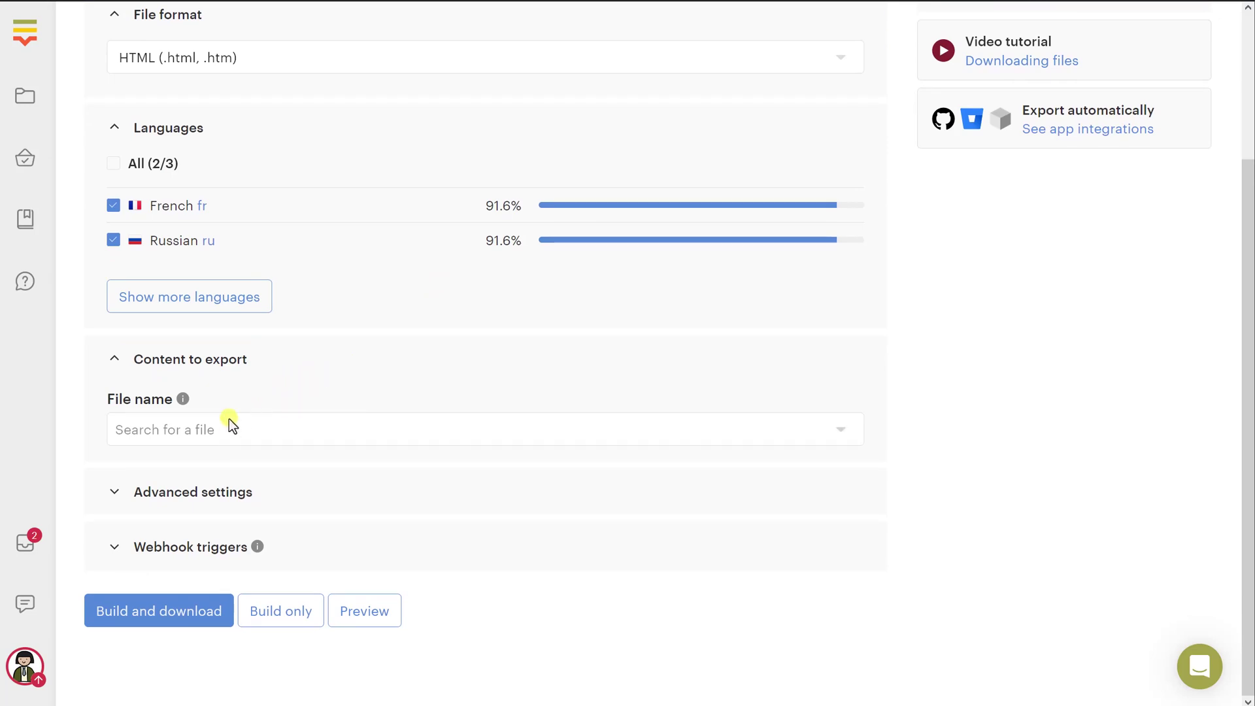
Set Empty translations to 'Replace with base language' in Advanced settings.
left_click(211, 436)
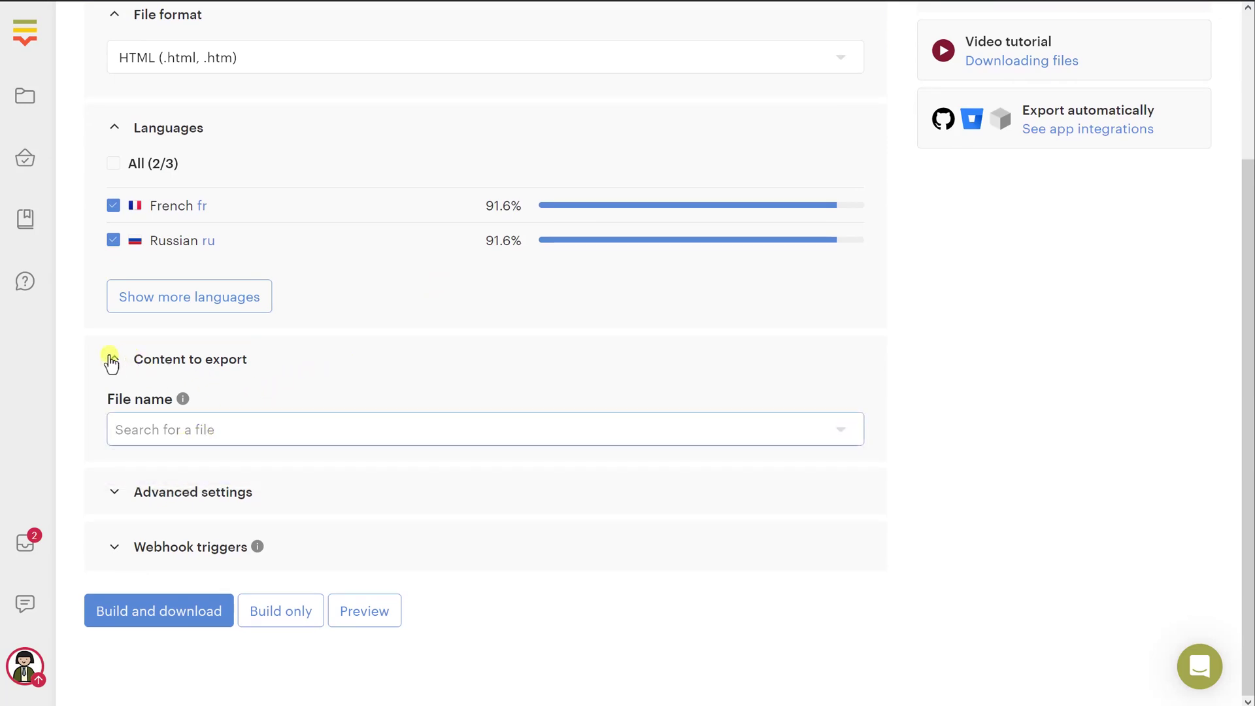
left_click(112, 359)
left_click(193, 491)
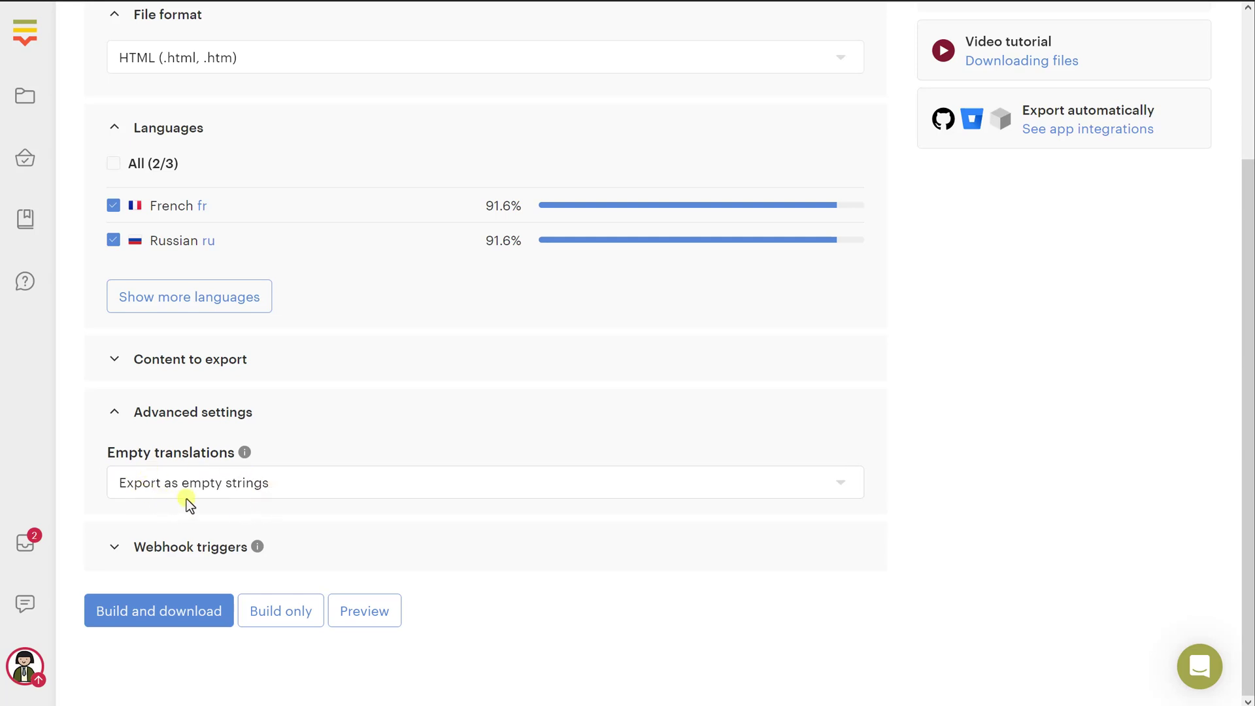
left_click(306, 492)
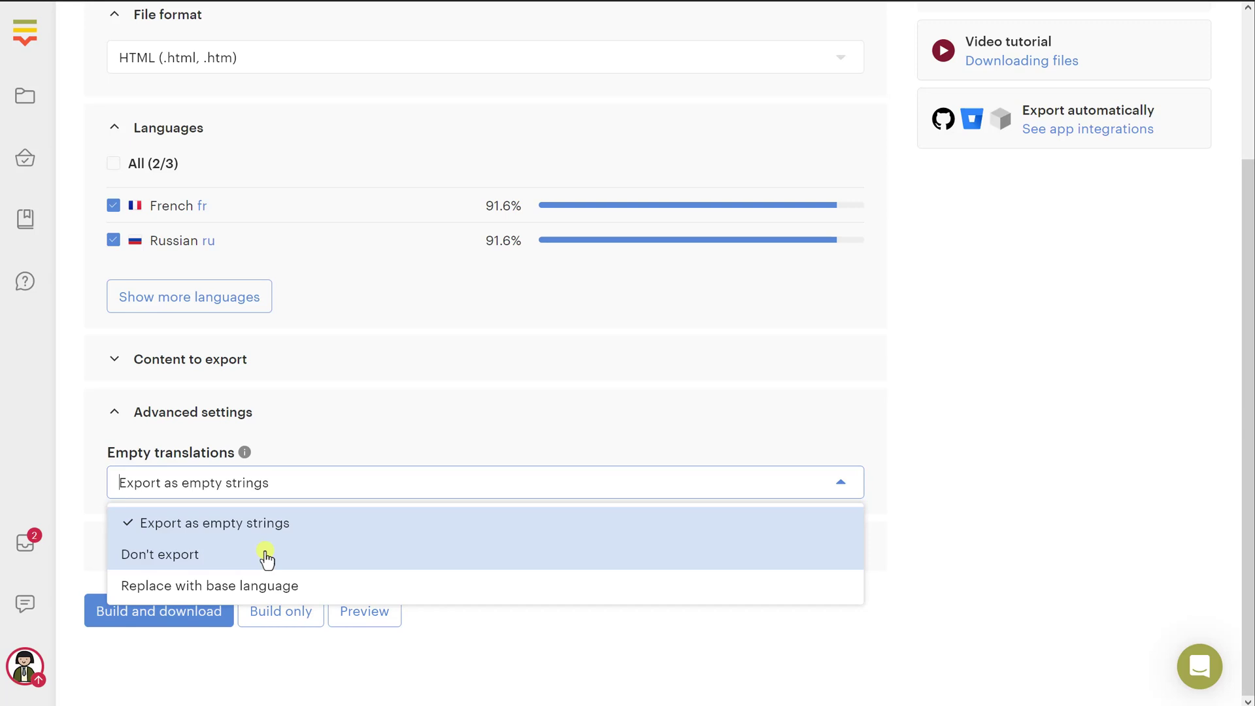
left_click(191, 587)
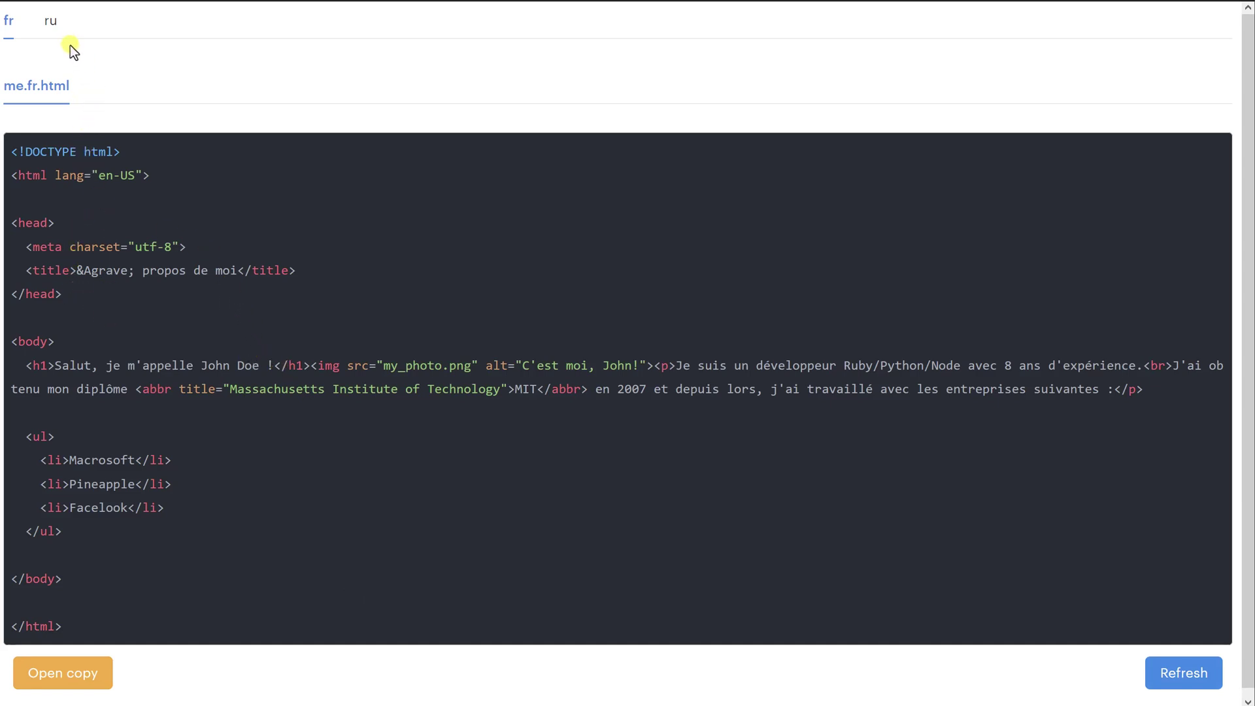
Compare the fr and ru previews, checking translated and untranslated text, then build and download.
left_click(50, 31)
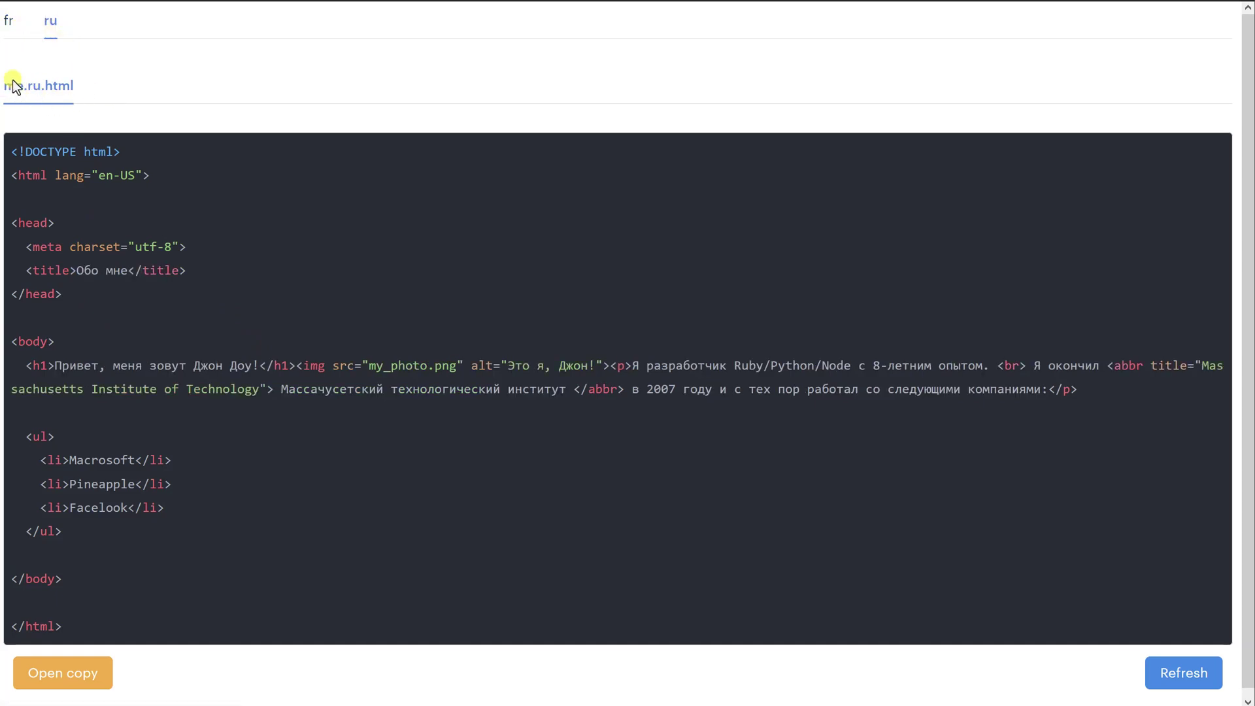
left_click(9, 20)
left_click(50, 21)
left_click_drag(62, 367, 255, 366)
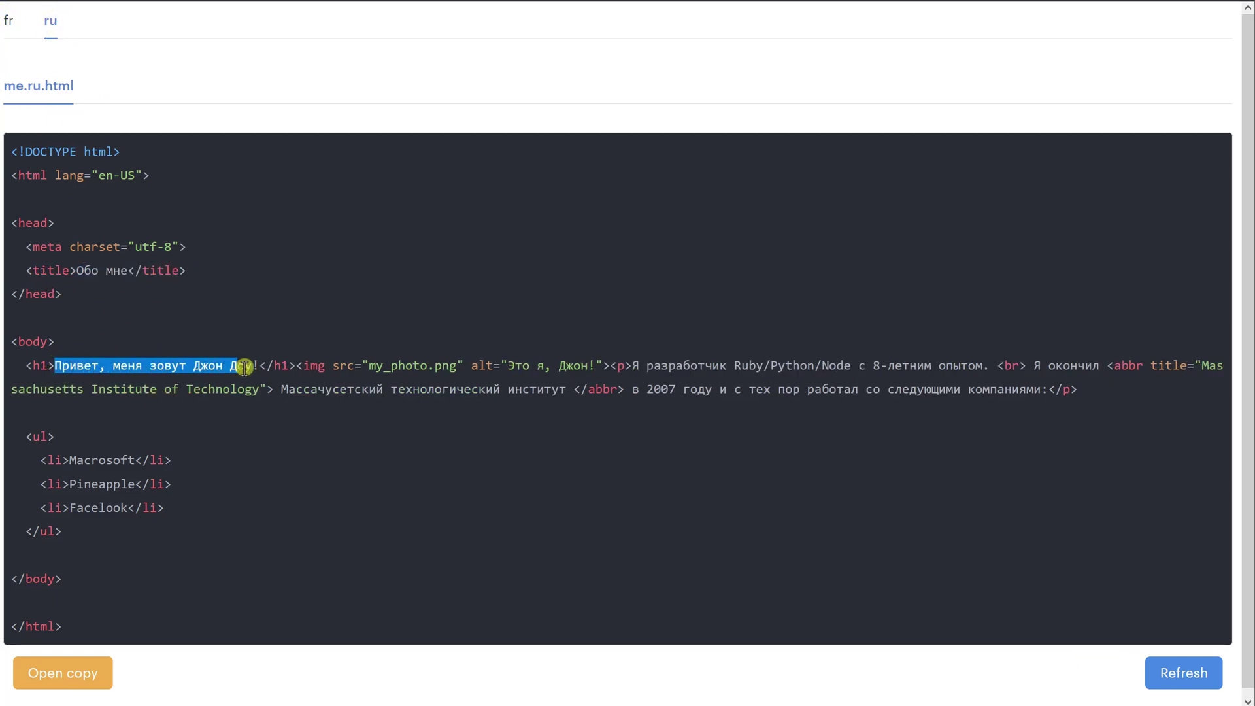
left_click(255, 365)
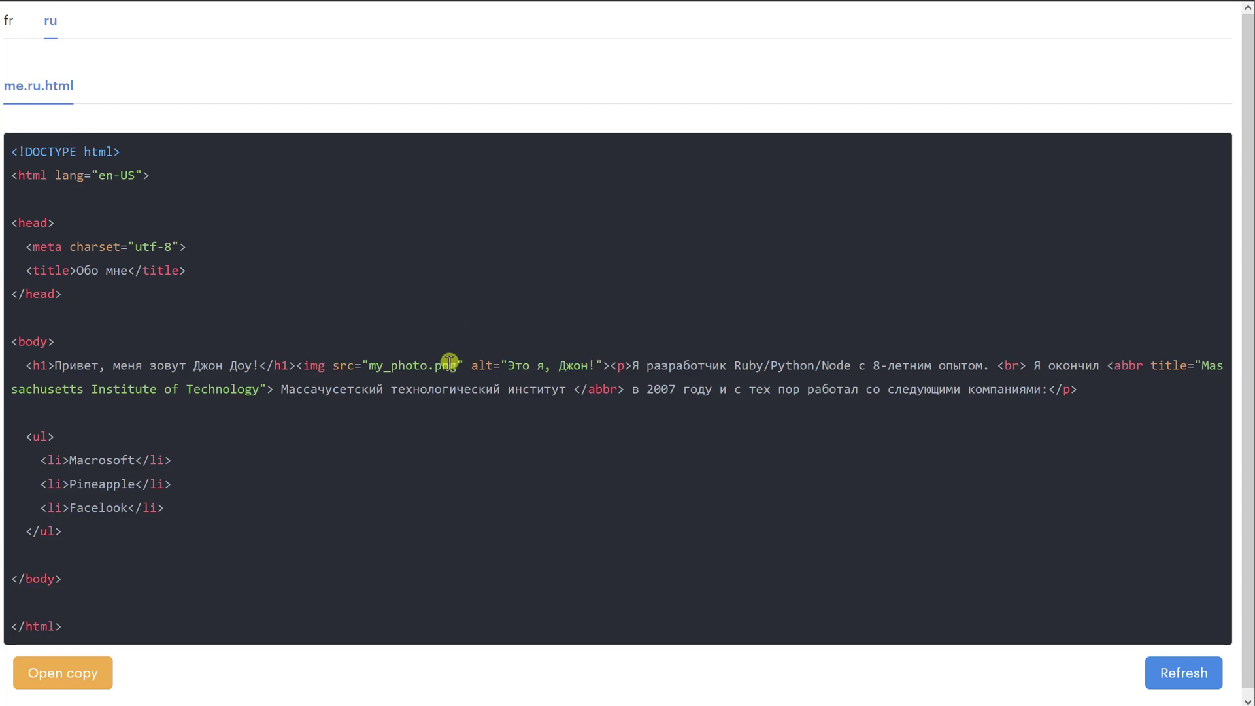
left_click_drag(229, 509, 11, 458)
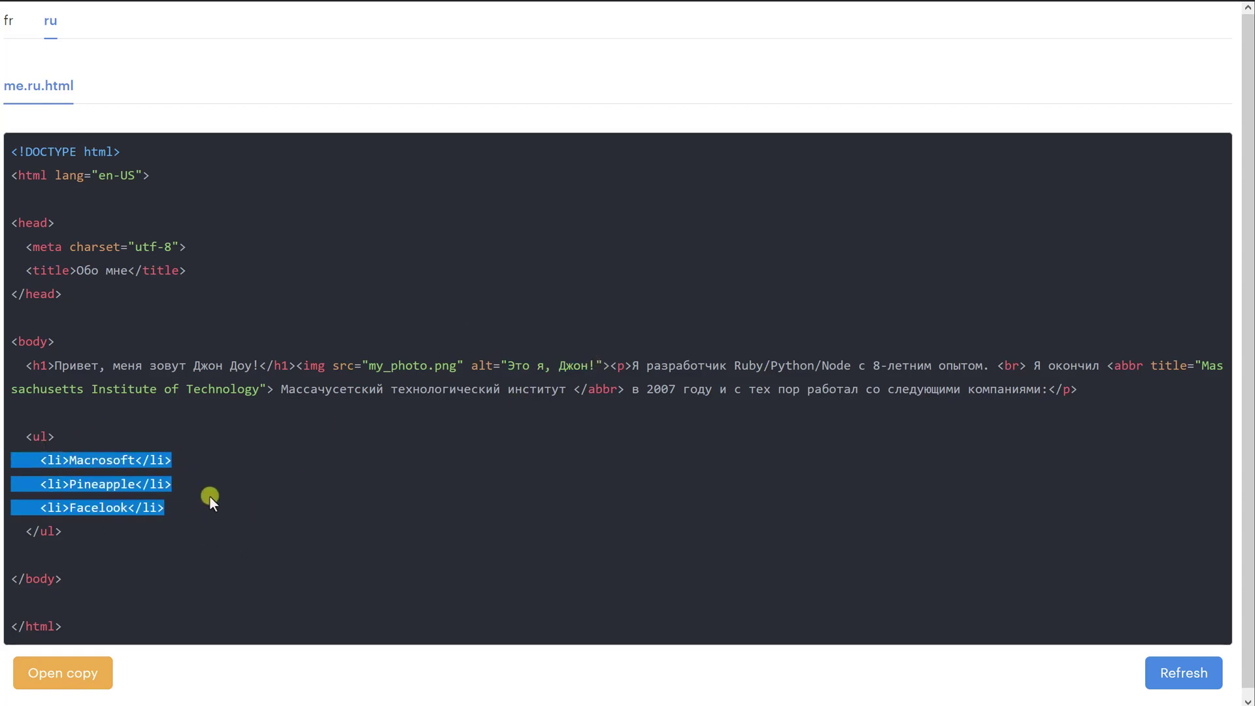
left_click(279, 518)
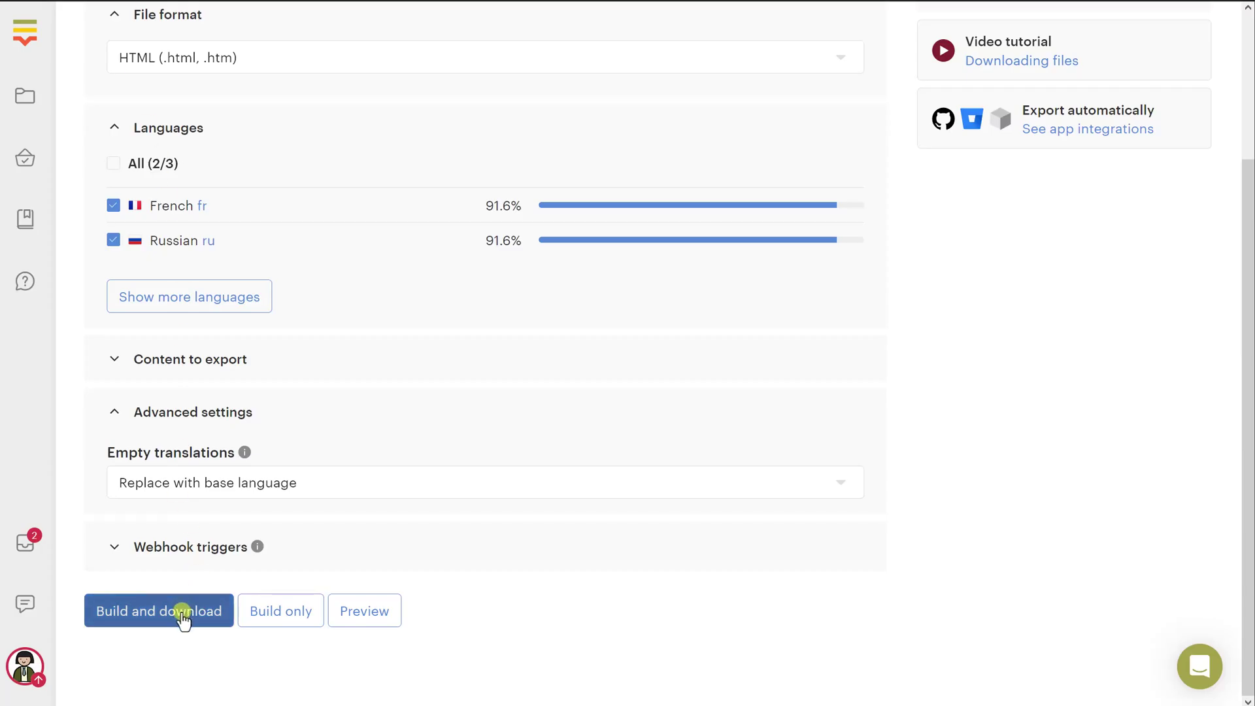
left_click(184, 612)
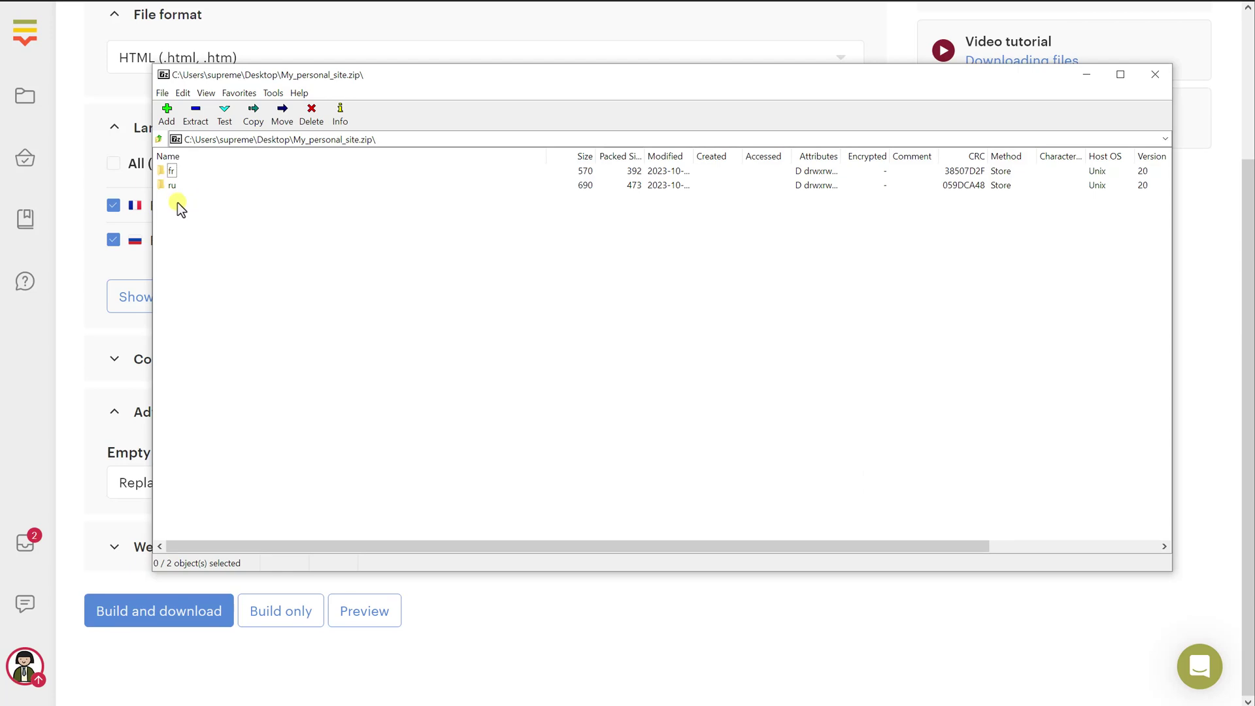
Open the ru folder in My_personal_site.zip and open me.ru.html.
double_click(171, 186)
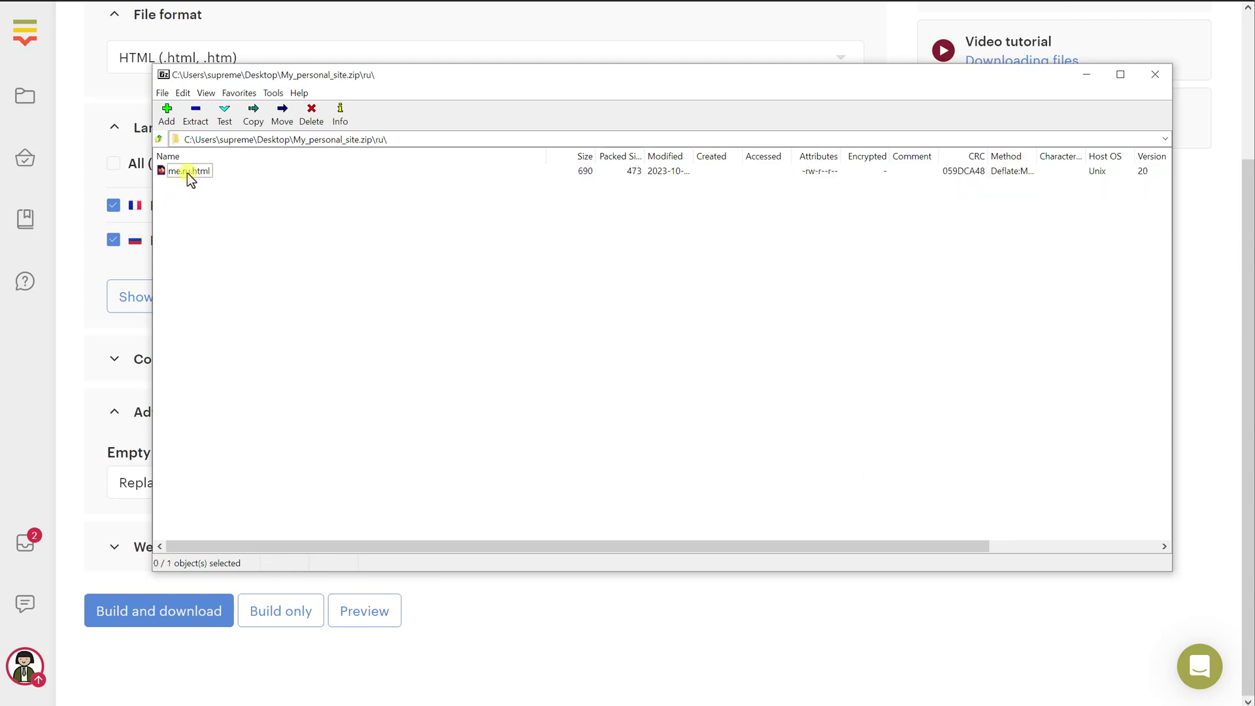
left_click(196, 172)
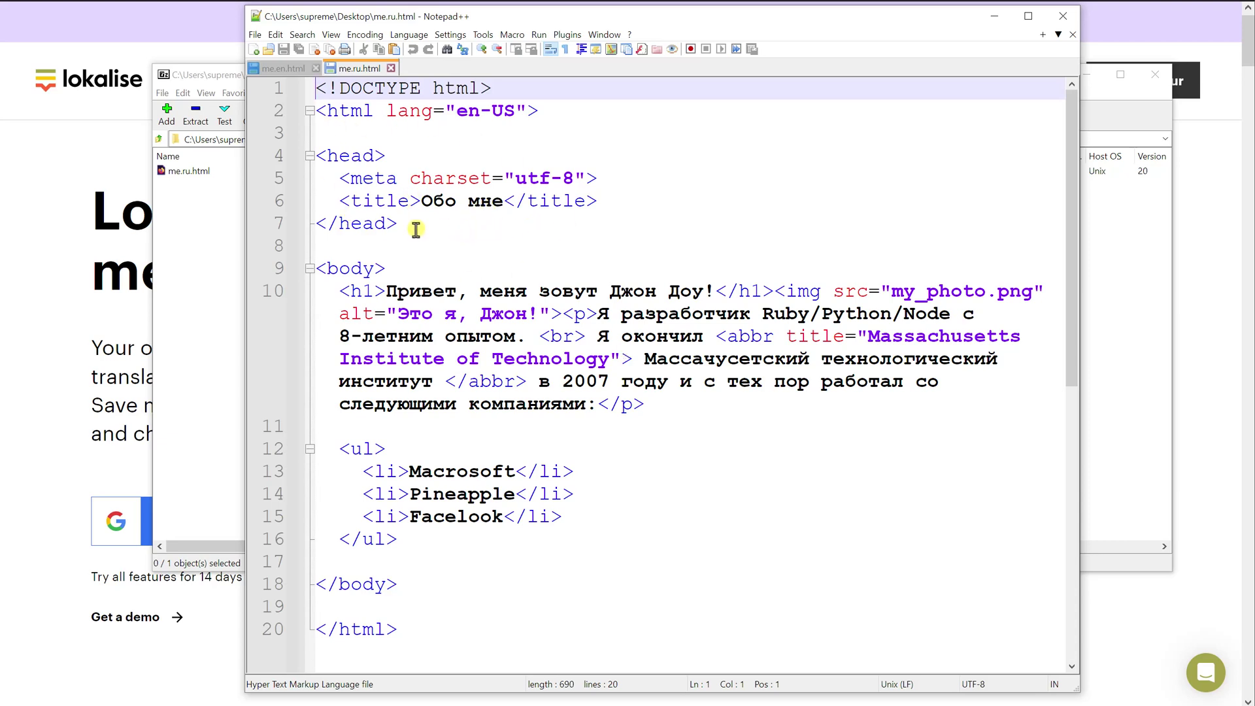
Compare line 10 of me.ru.html against the English me.en.html, ending on the Russian file.
triple_click(667, 411)
left_click(560, 415)
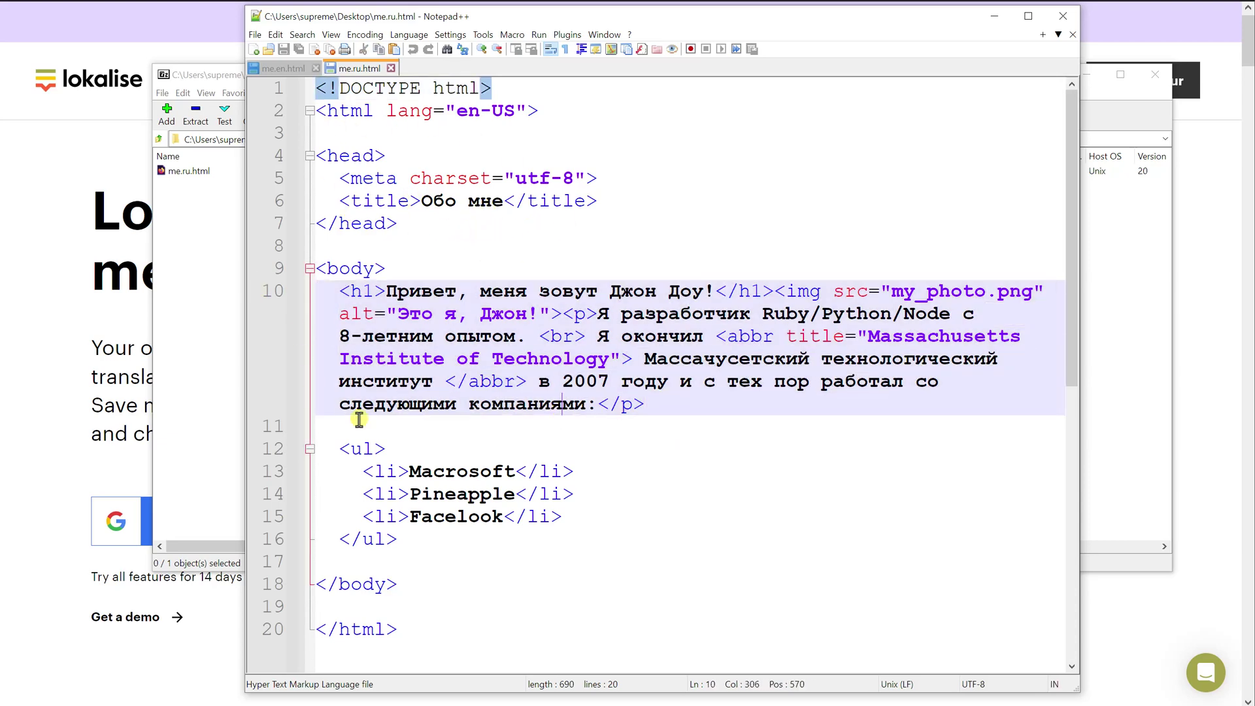
left_click(281, 71)
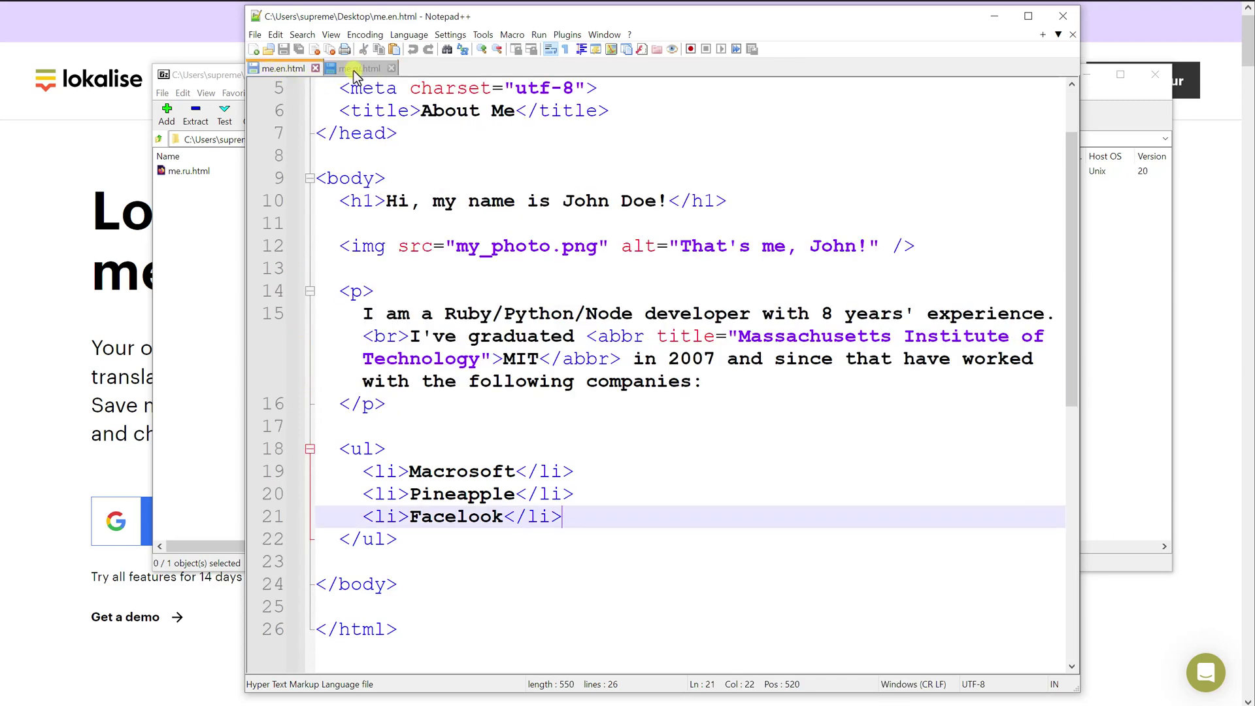
scroll(444, 283, "up", 2)
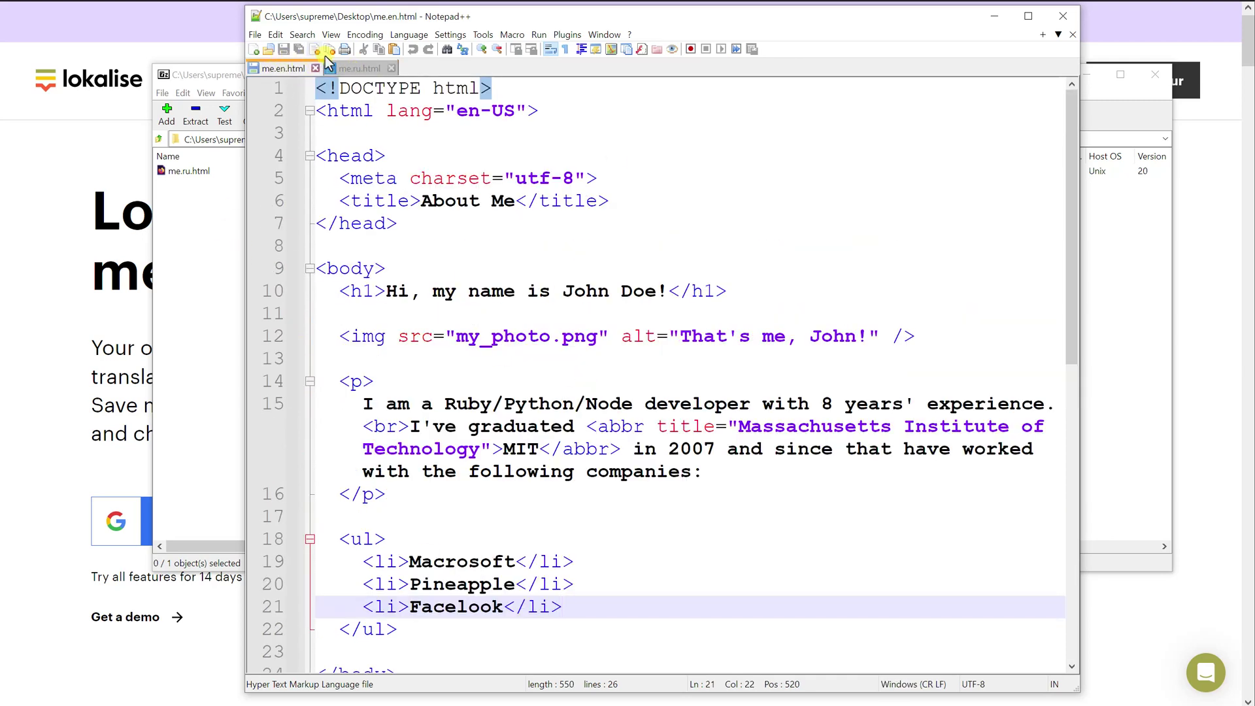
left_click(360, 68)
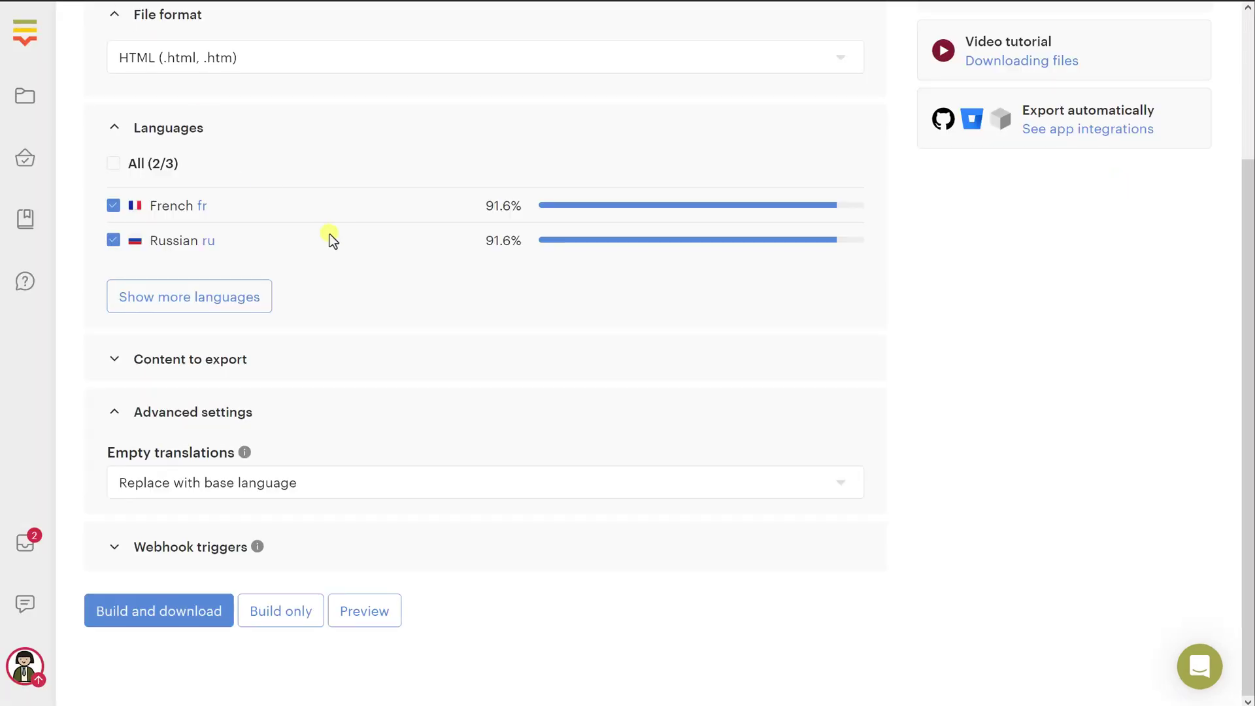
Go from the top of the Download page to the project's translation Editor.
scroll(327, 313, "up", 3)
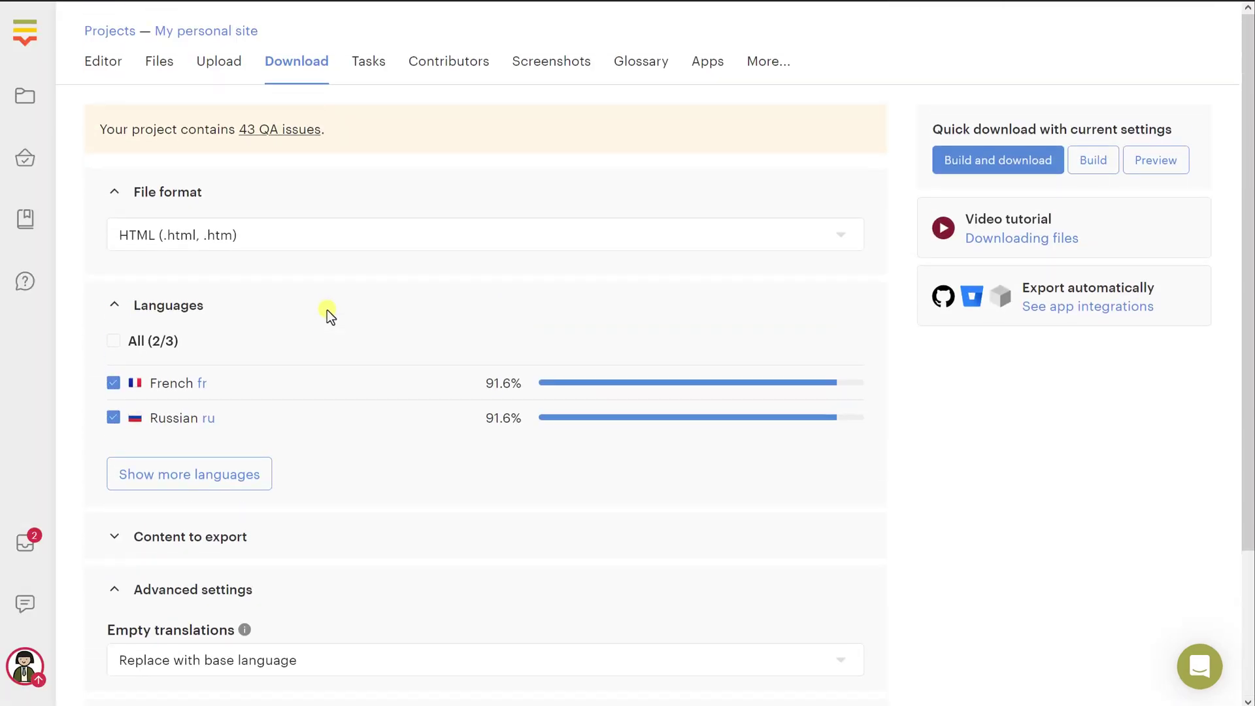
left_click(101, 61)
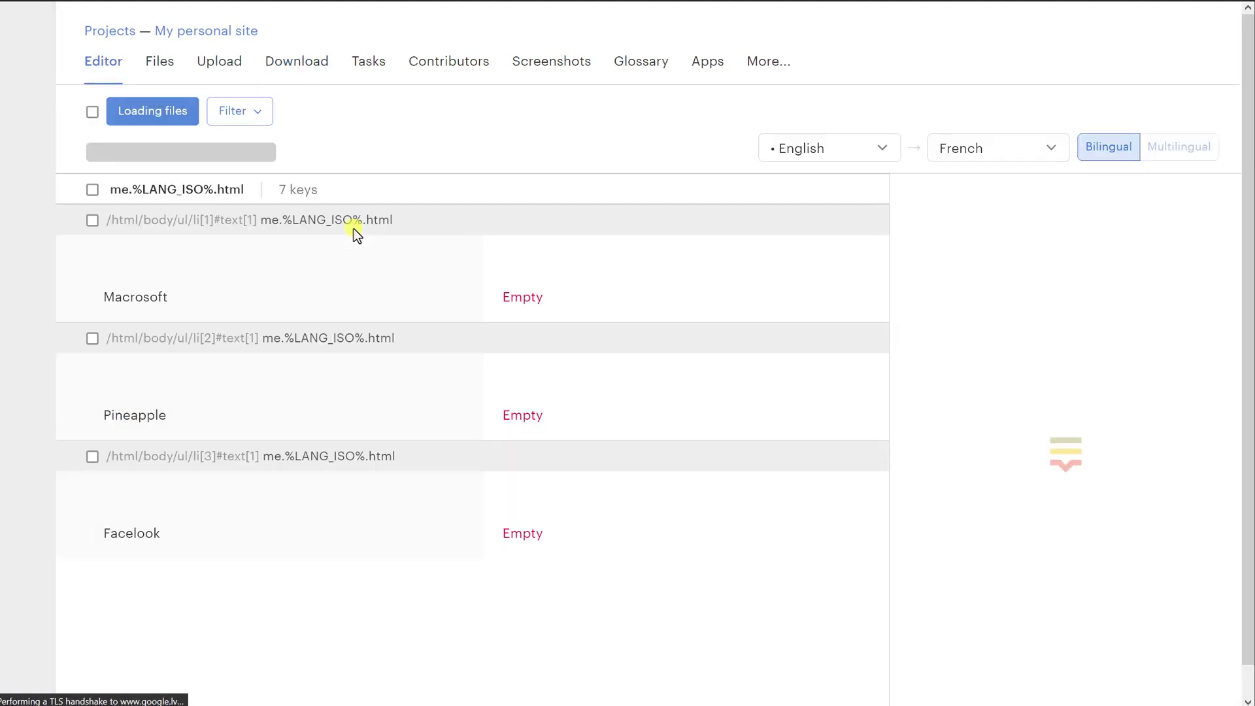